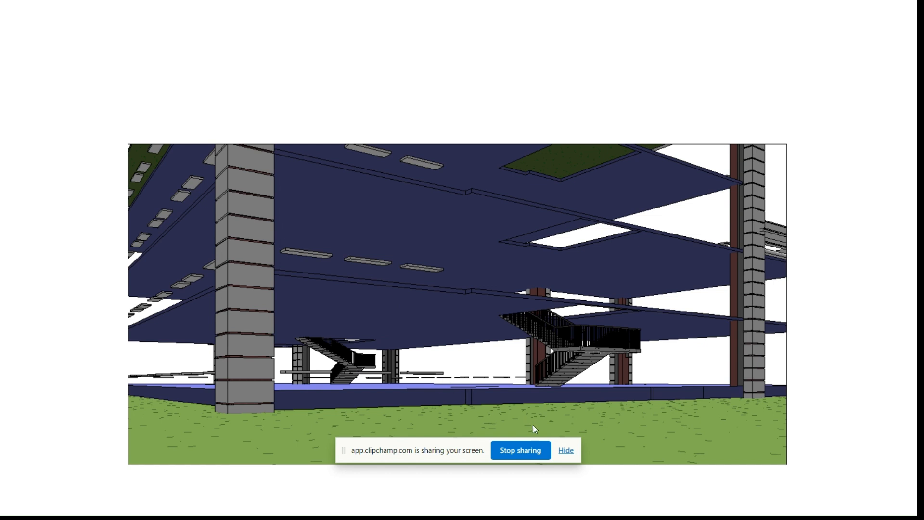
- End the slide show and switch to the Revit window
click(565, 452)
click(566, 453)
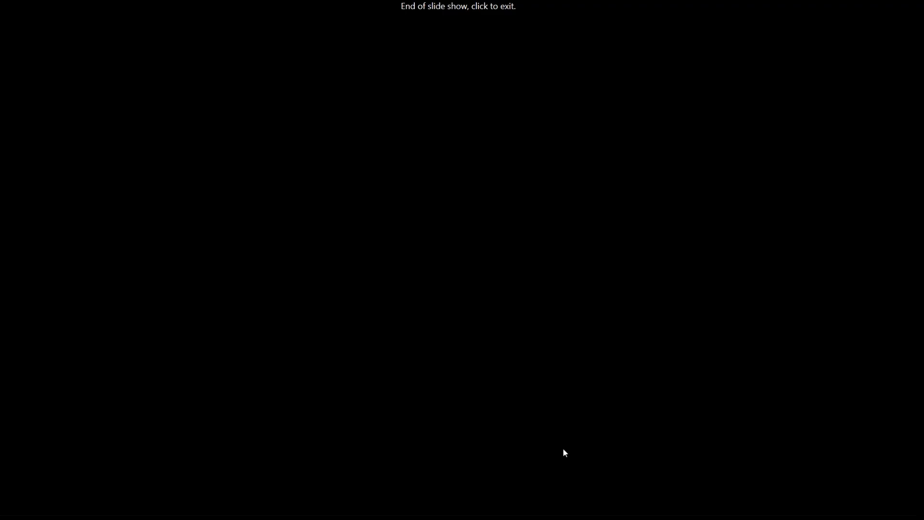
click(540, 353)
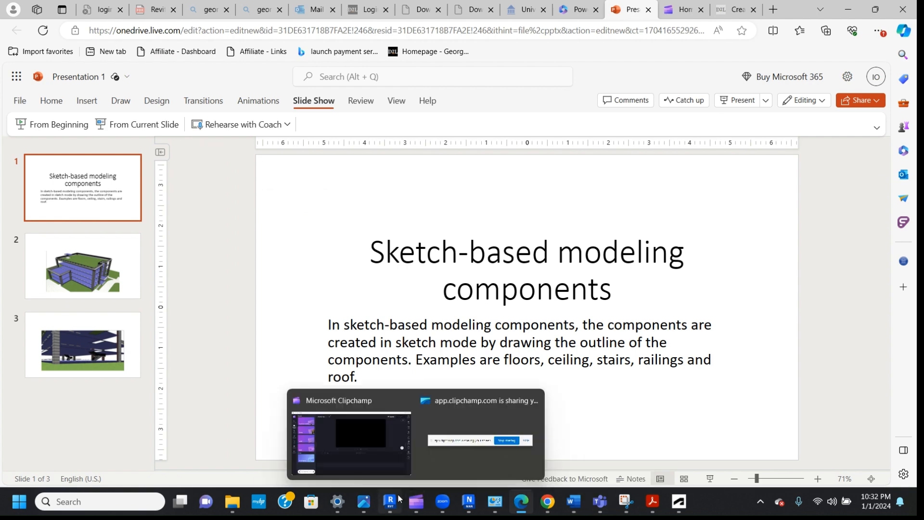
click(416, 441)
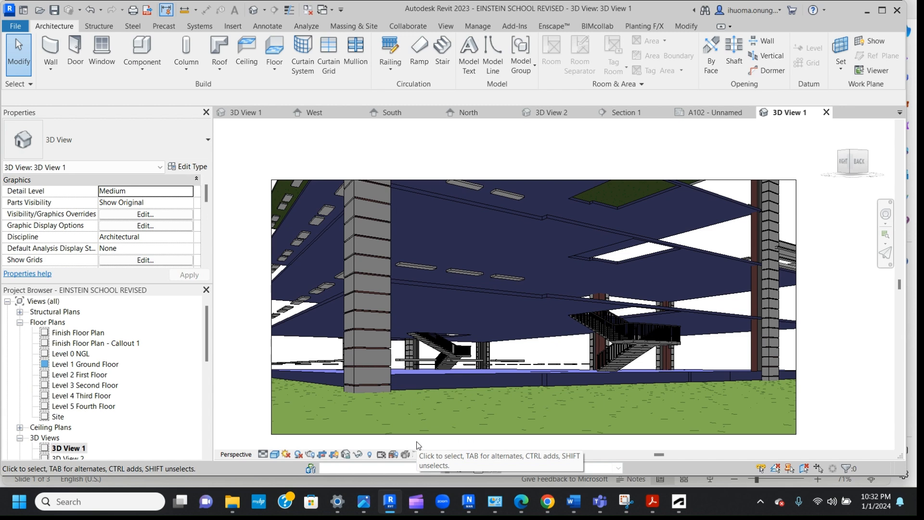
- Switch from the school model to the Tutorial 1 project and open its default 3D view
mouse_move(853, 158)
mouse_down()
mouse_move(799, 183)
mouse_move(758, 161)
mouse_move(755, 208)
mouse_move(847, 208)
mouse_move(794, 182)
mouse_up()
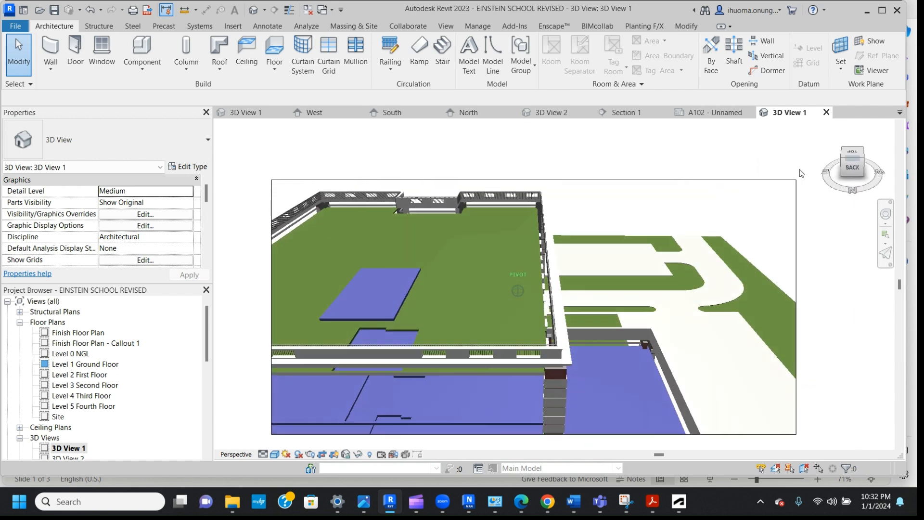
click(341, 115)
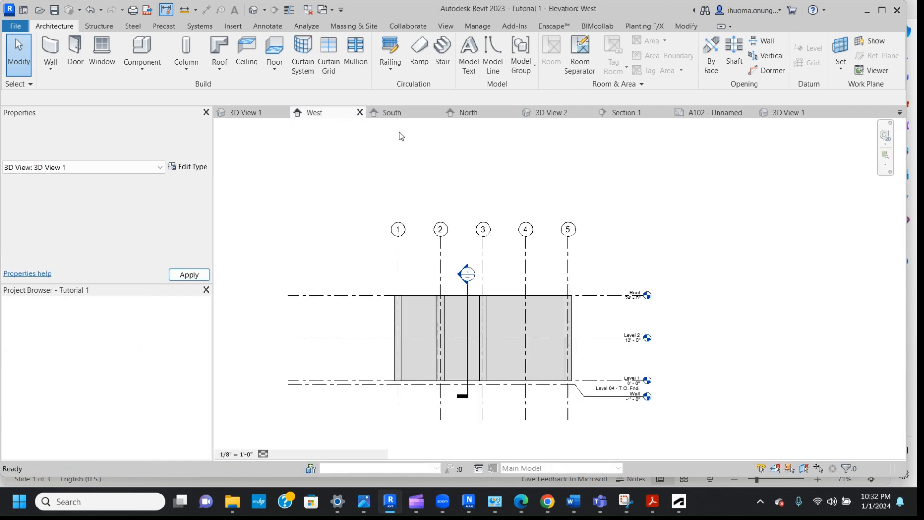
click(406, 116)
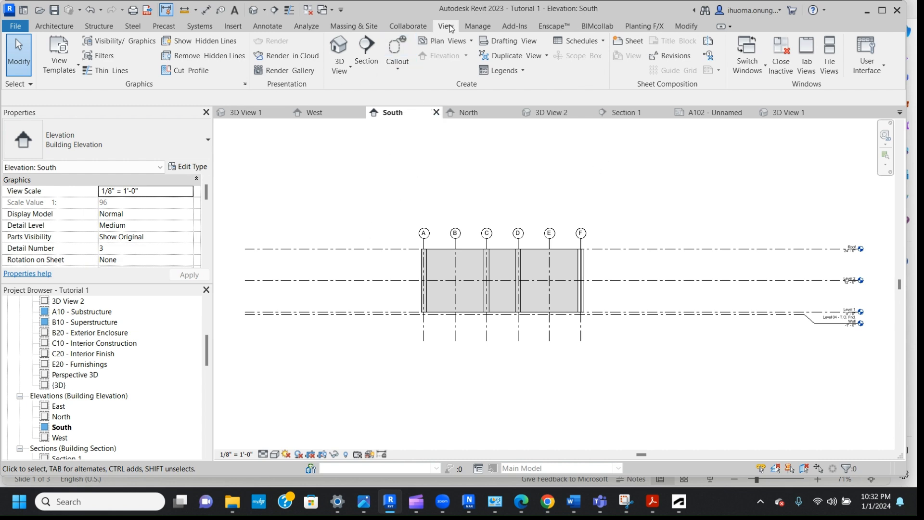
click(350, 69)
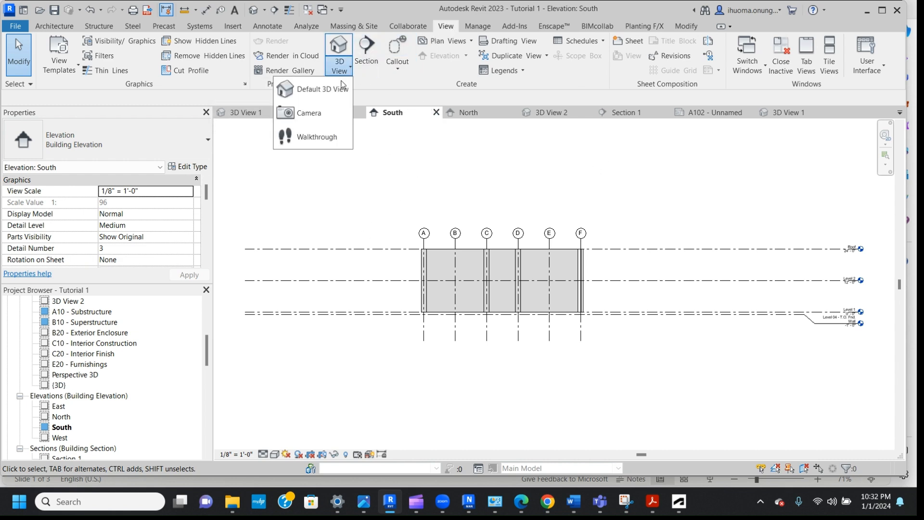
click(318, 88)
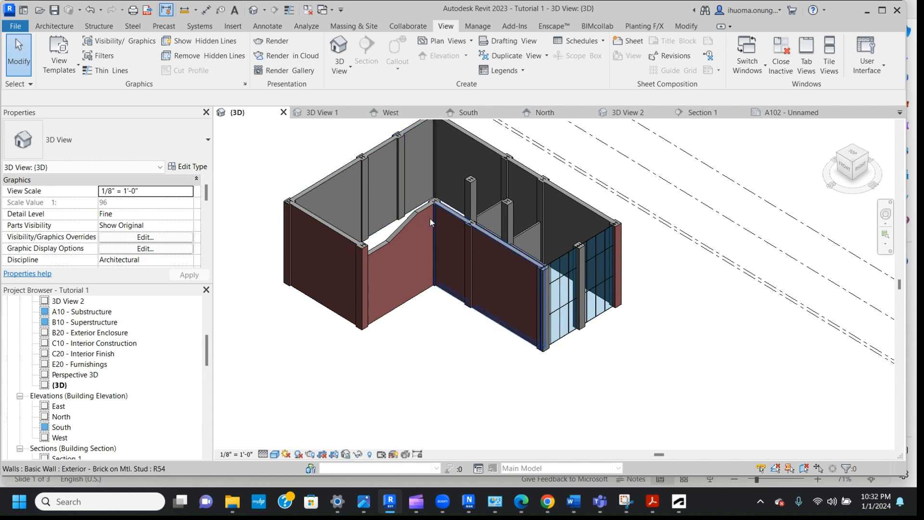
- Select the brick wall with the sloped top and open its profile for editing in the East elevation
click(412, 224)
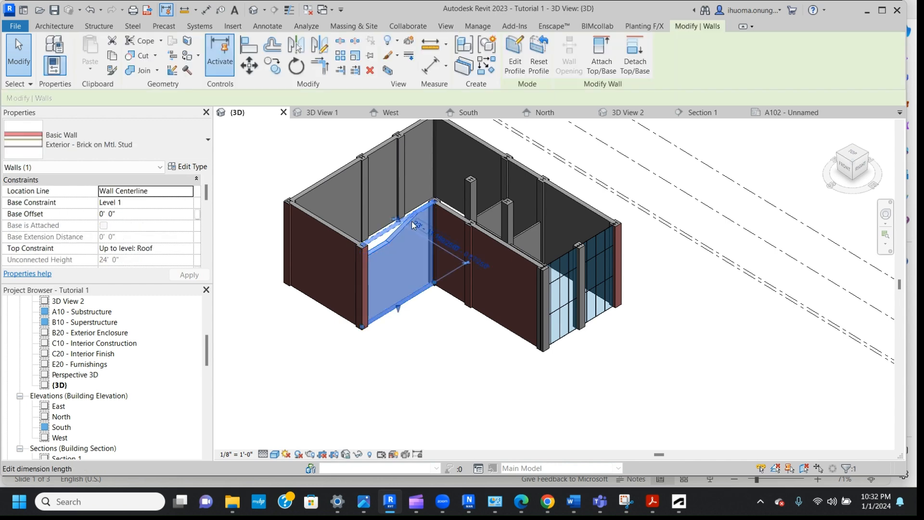
double_click(60, 438)
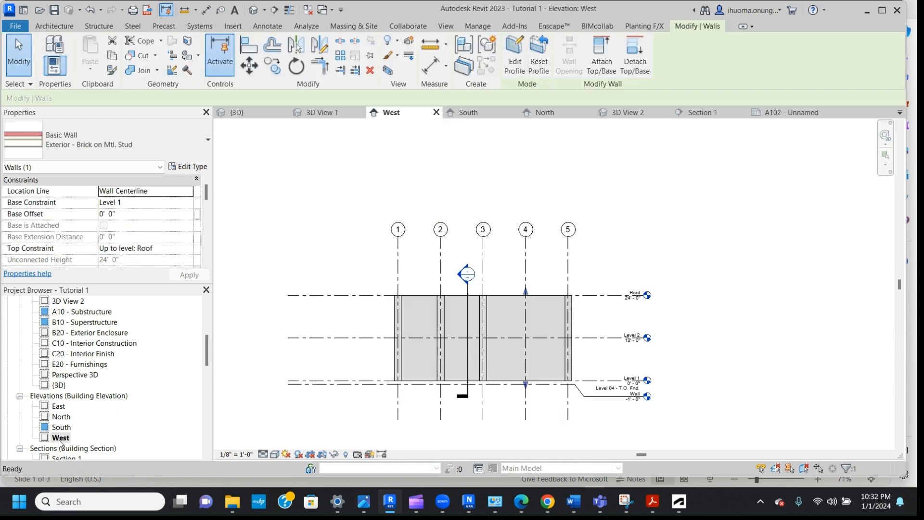
double_click(59, 407)
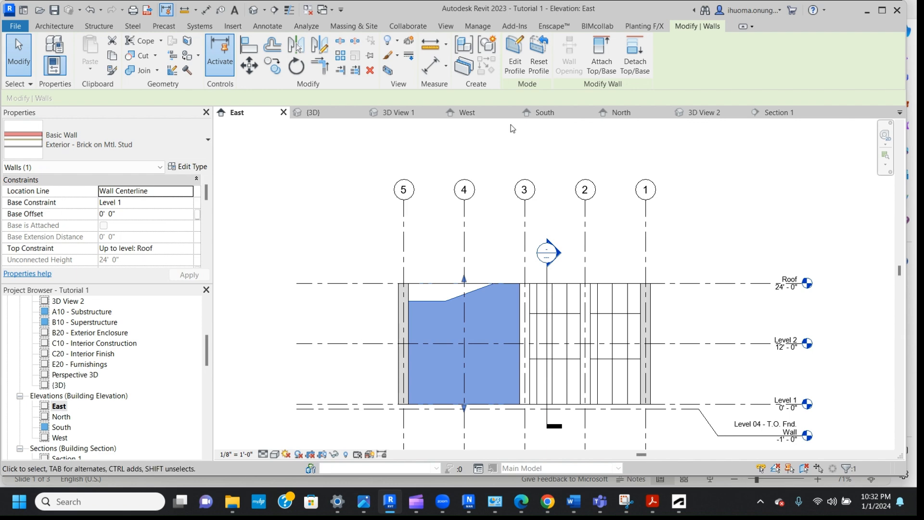
click(515, 53)
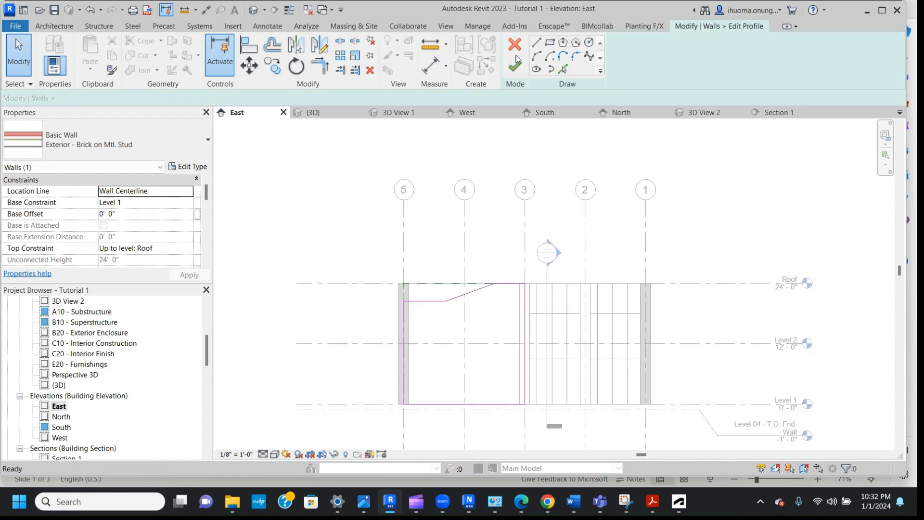
- Delete the sloped line and the lower horizontal line next to grid 5 from the wall's profile sketch
click(465, 298)
right_click(467, 300)
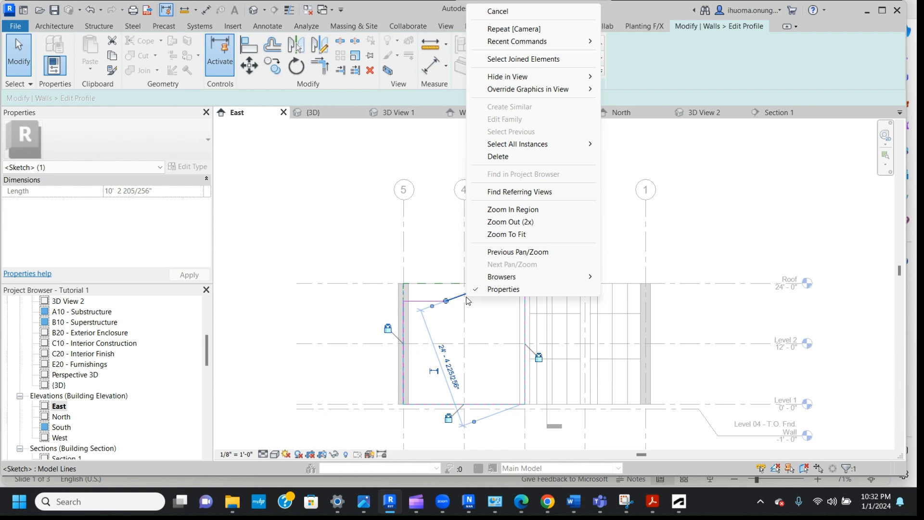
click(499, 156)
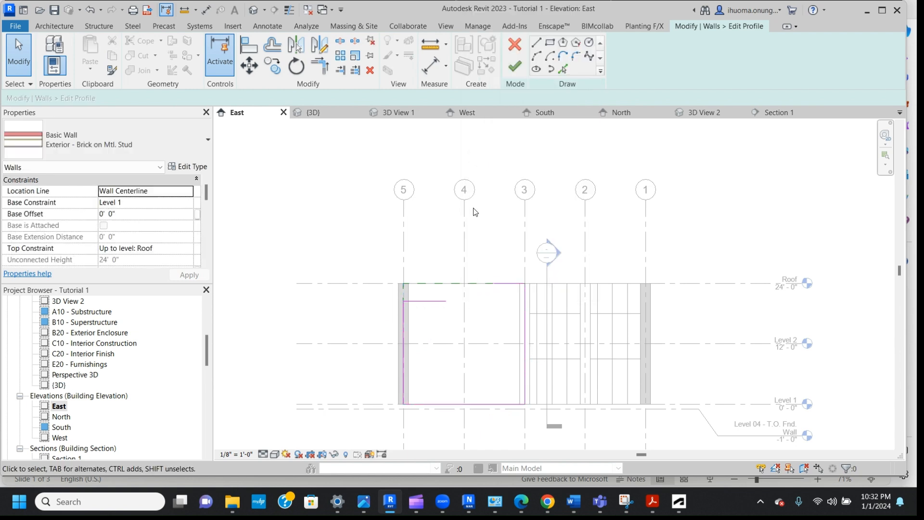
click(435, 302)
right_click(435, 302)
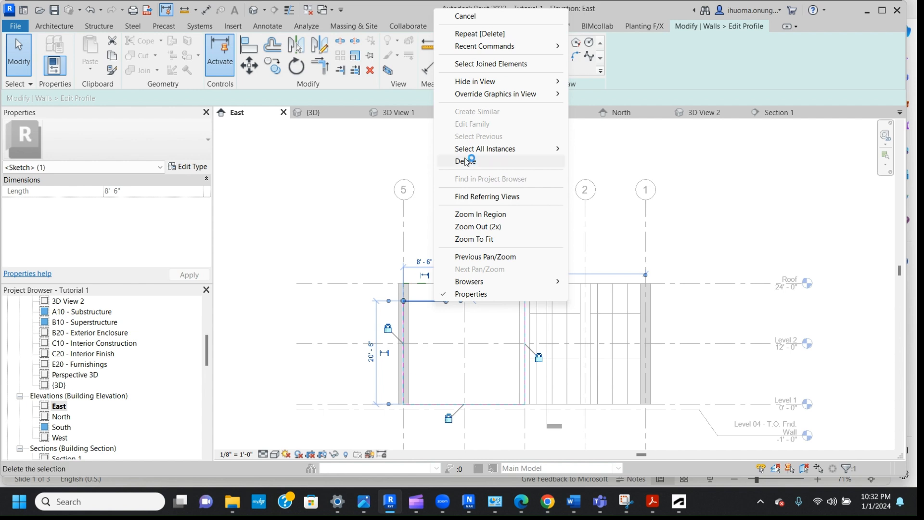
click(465, 161)
- Extend the profile's vertical line at grid 5 up to the Roof level, giving it a length of 24' 0"
click(403, 308)
right_click(402, 306)
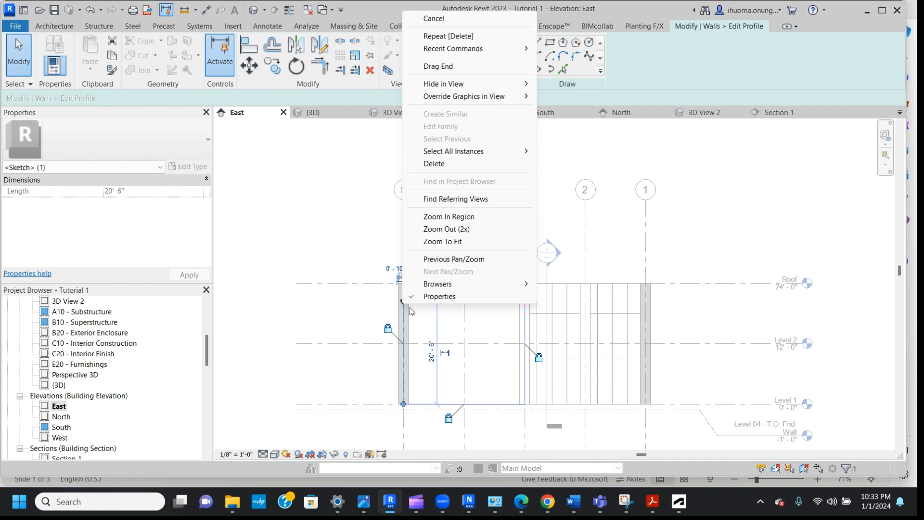
click(411, 310)
right_click(410, 310)
click(405, 301)
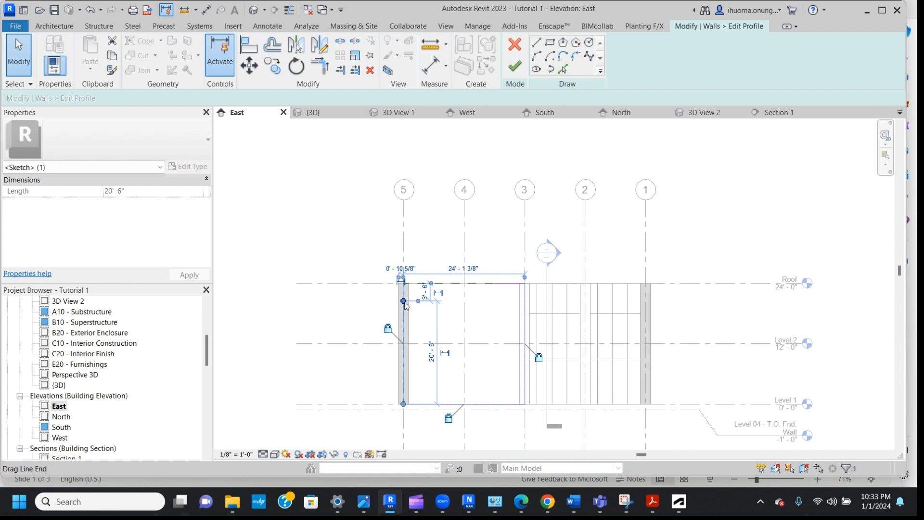
drag(403, 300, 403, 283)
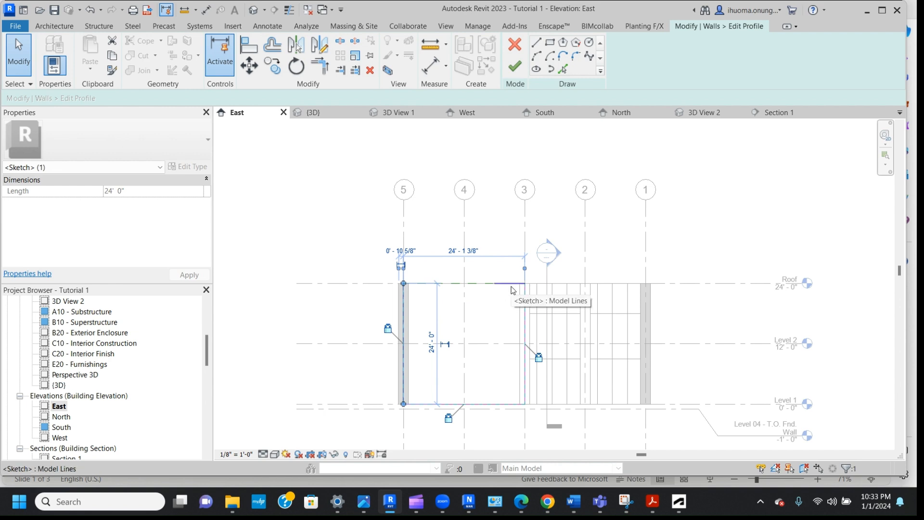
- Extend the profile's top line along the Roof level to grid 5 and finish the wall profile
click(512, 284)
right_click(513, 288)
click(494, 282)
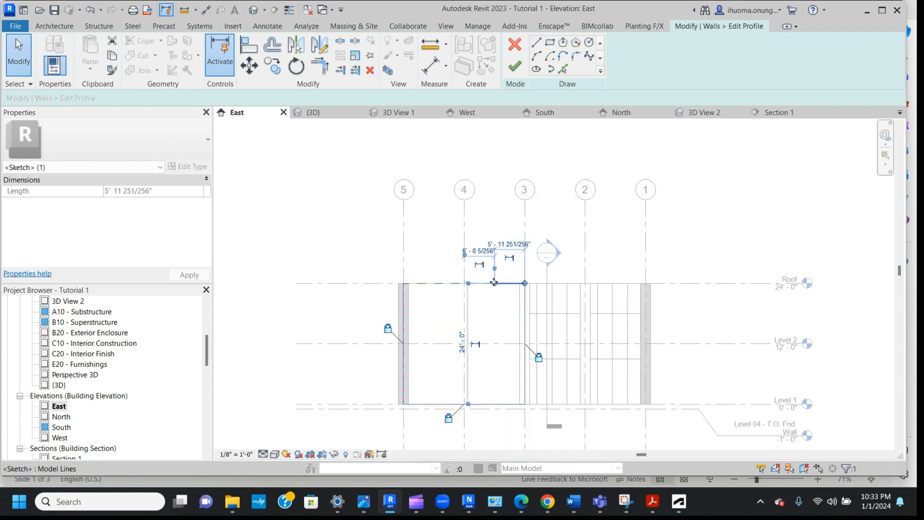
drag(495, 284, 409, 284)
click(514, 70)
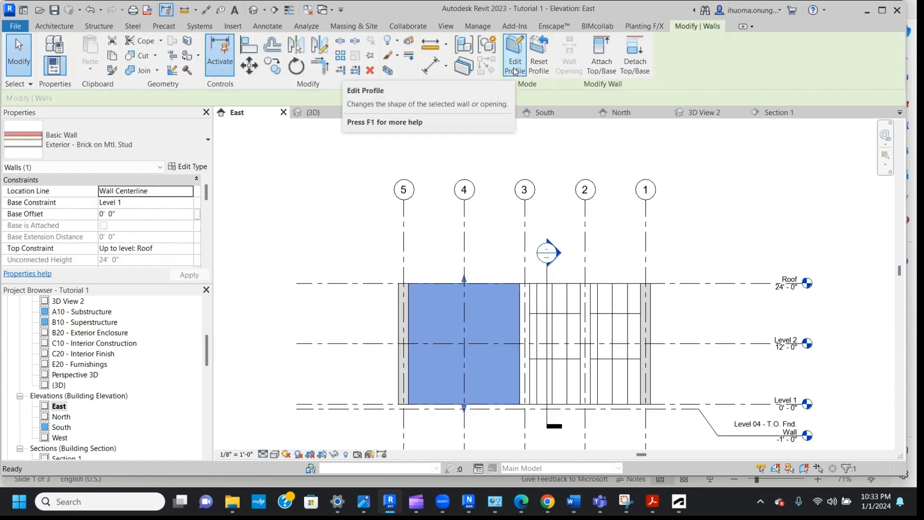
- Open the Level 1 floor plan and start an architectural floor
key(Escape)
drag(207, 341, 206, 304)
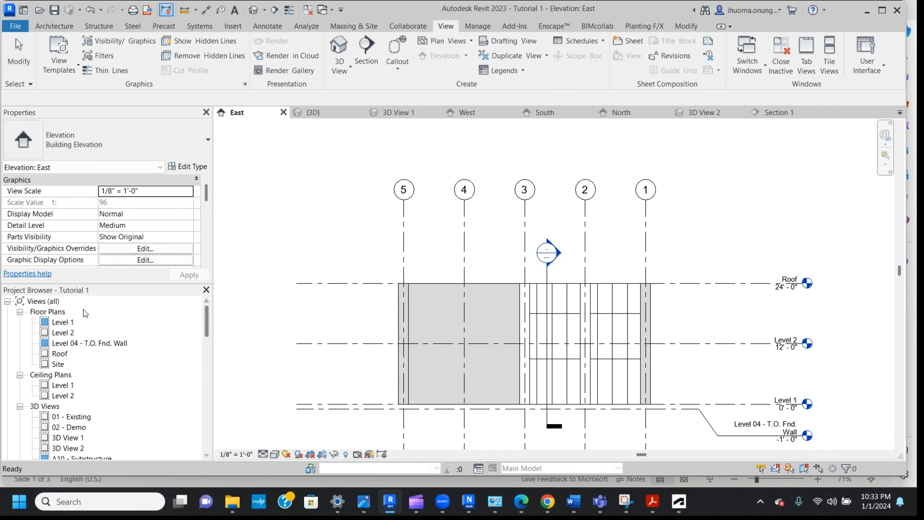
double_click(63, 322)
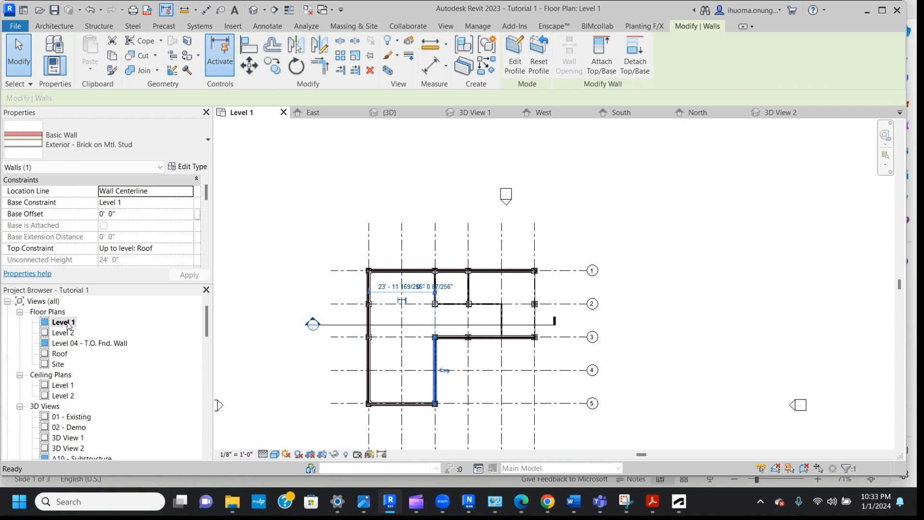
click(51, 26)
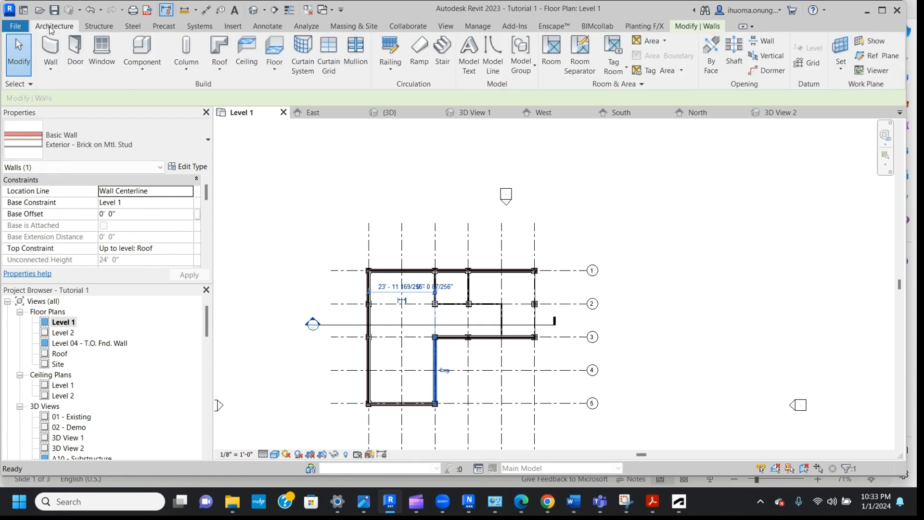
click(277, 73)
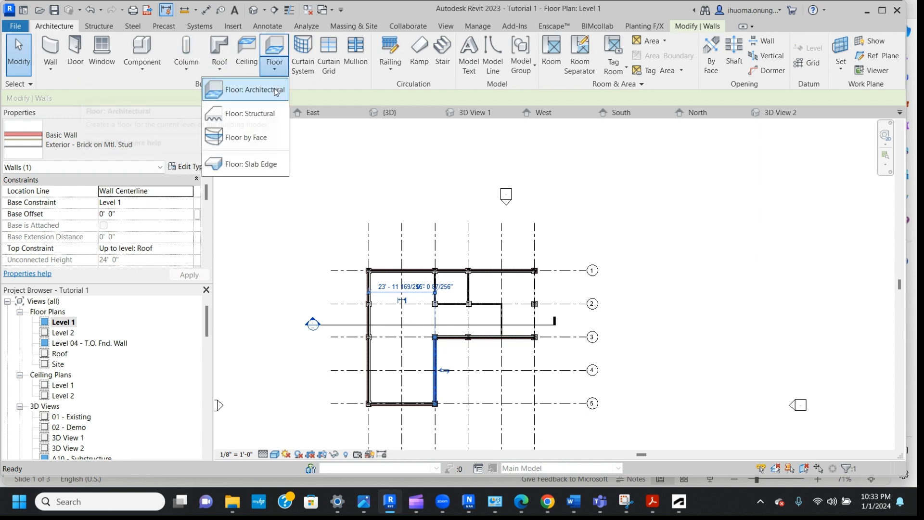
click(276, 90)
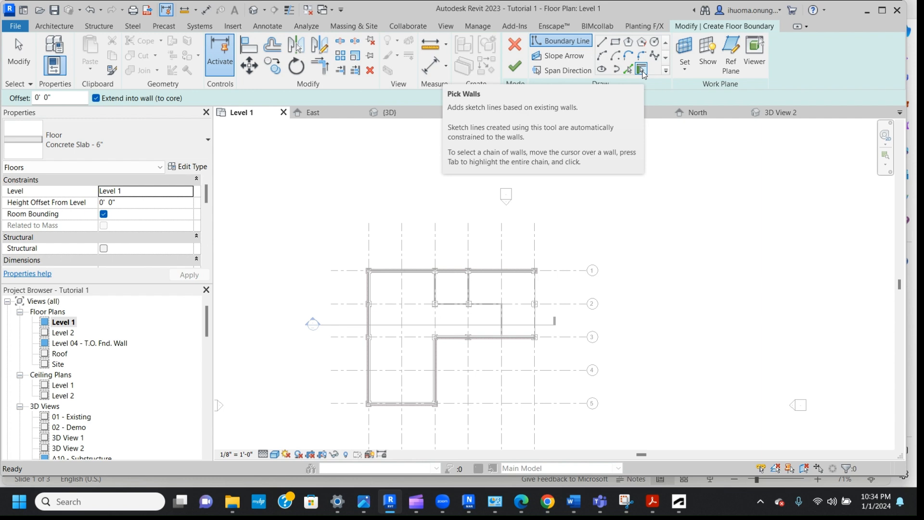
- Sketch straight floor boundary lines along the grid 1 wall past grid F, 26' 0" down, and back along grid 3 to the grid C column
right_click(605, 43)
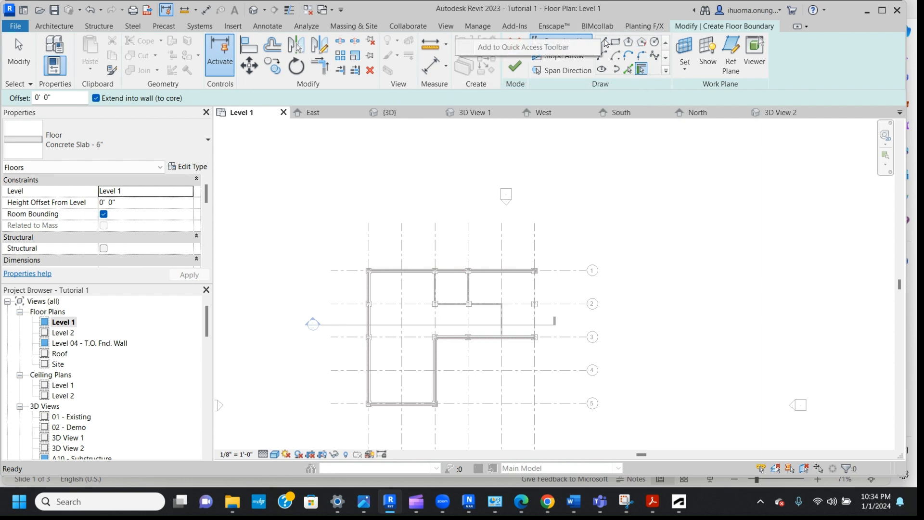
click(603, 43)
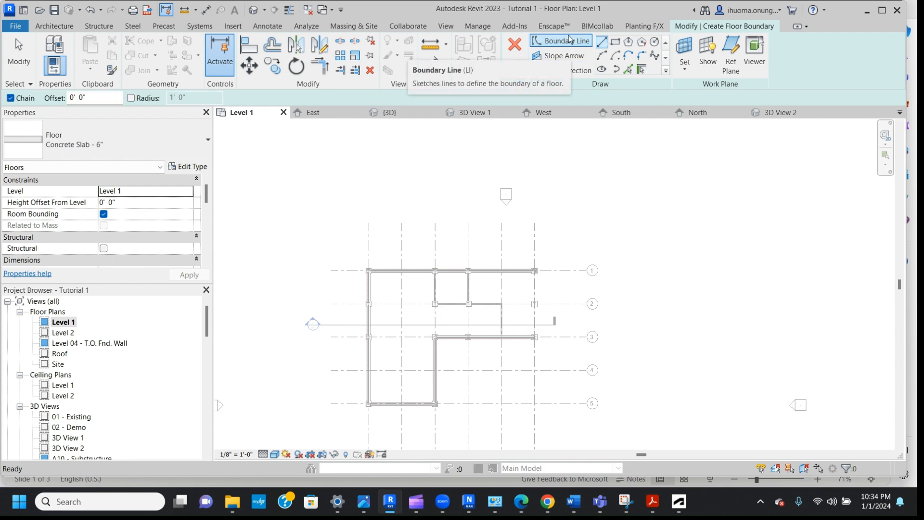
click(435, 270)
right_click(435, 209)
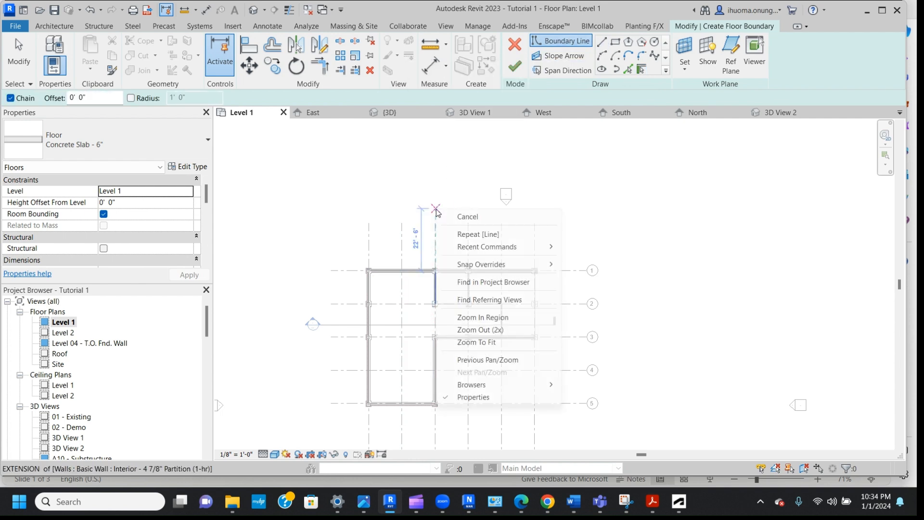
click(492, 321)
drag(353, 413, 624, 239)
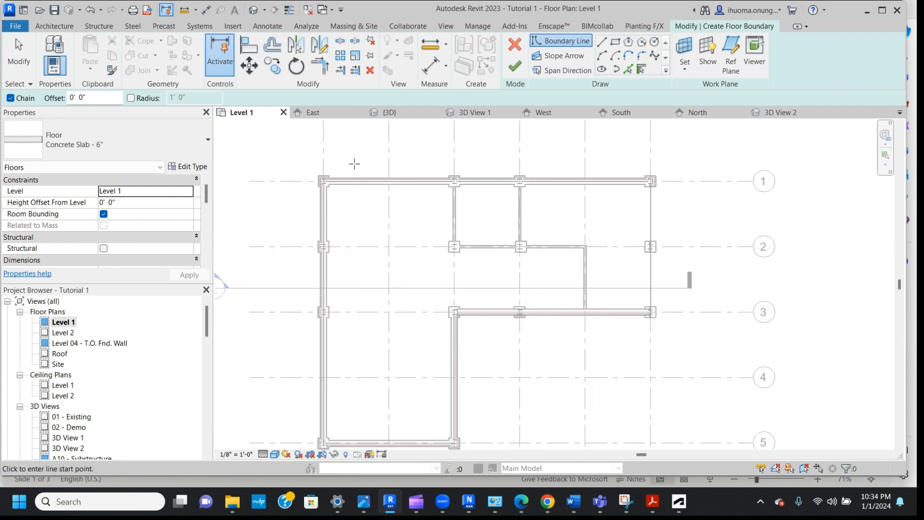
click(319, 176)
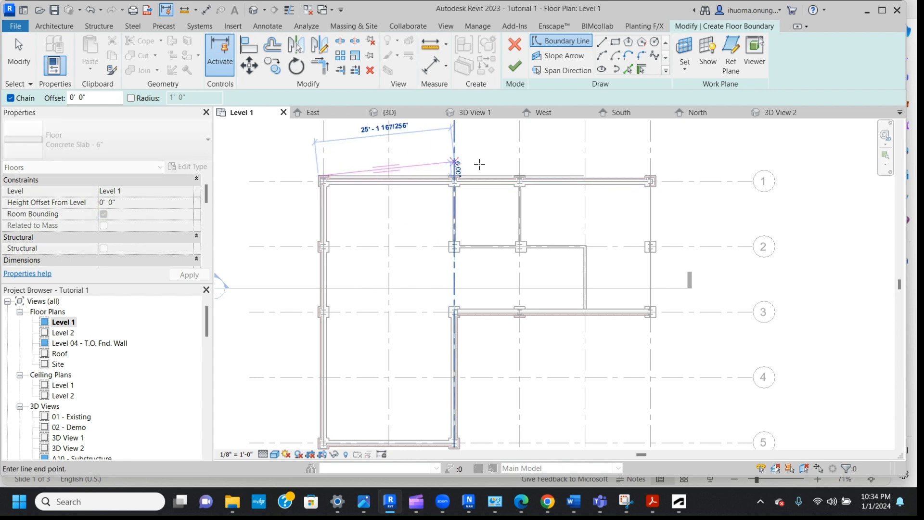
click(684, 175)
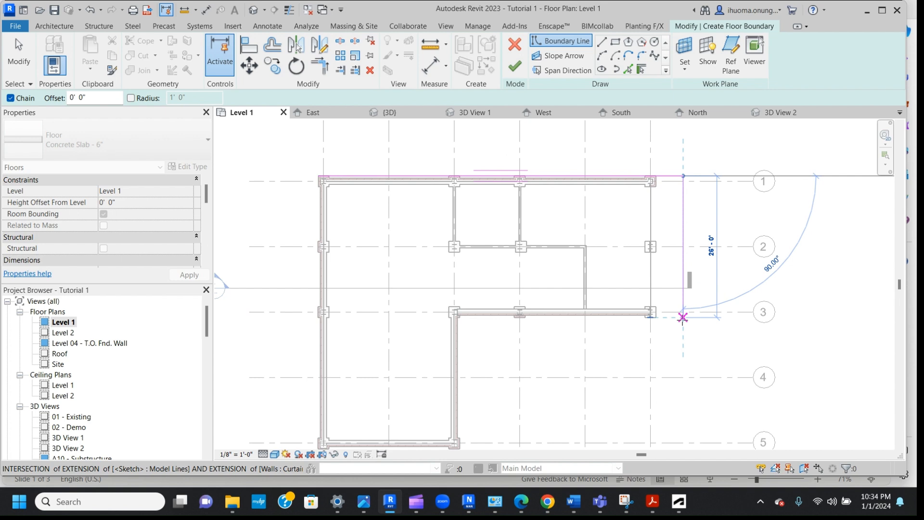
click(682, 317)
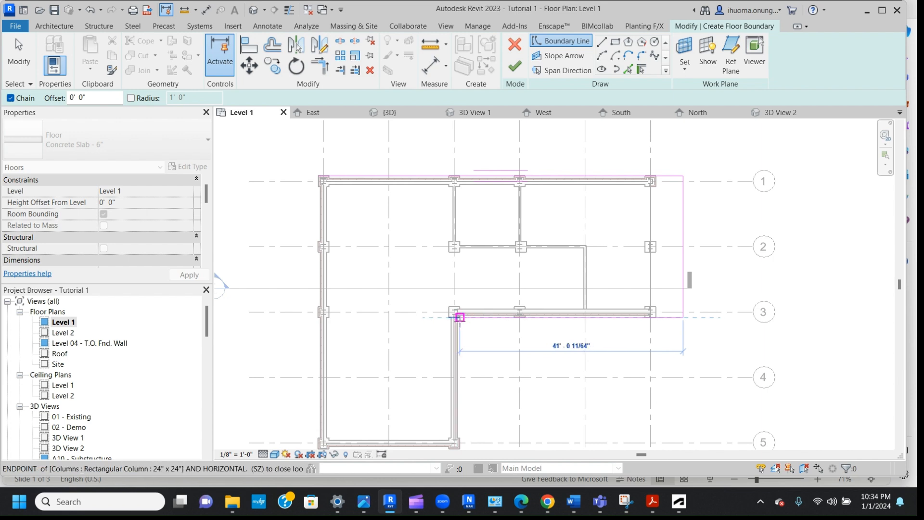
click(459, 317)
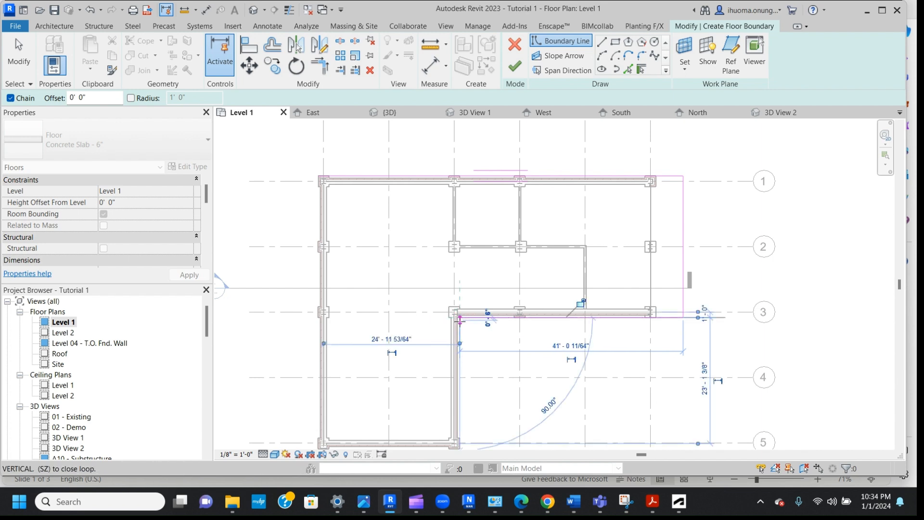
- Continue the floor boundary 24' 0" down the grid C wall to grid 5 and 26' 0" along the grid 5 wall to the grid A corner
click(465, 453)
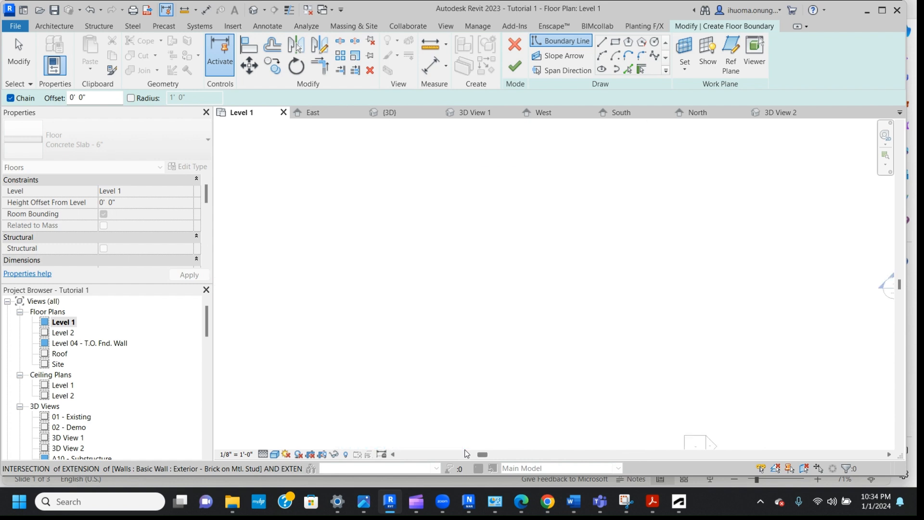
right_click(508, 338)
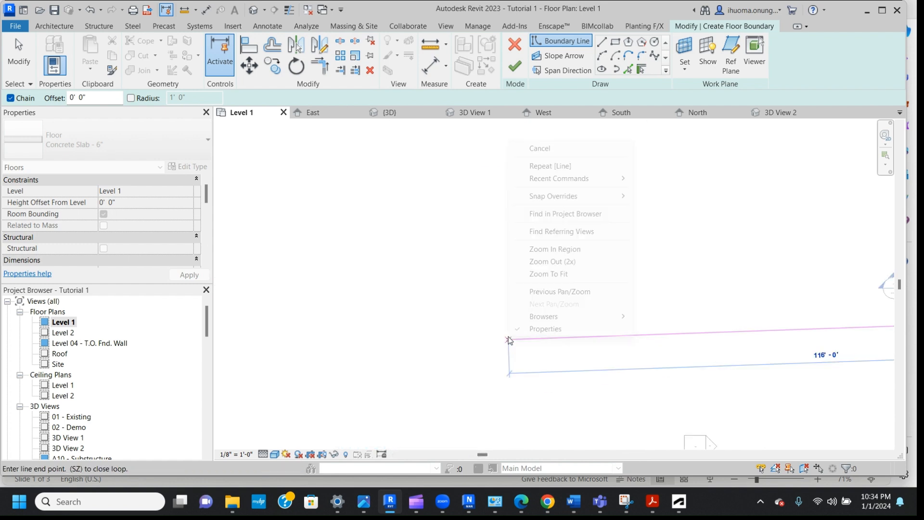
click(557, 274)
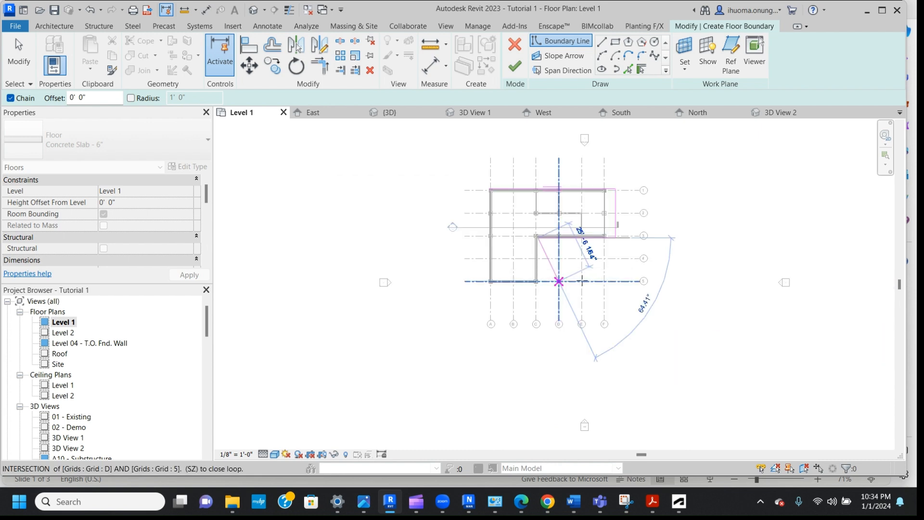
right_click(546, 282)
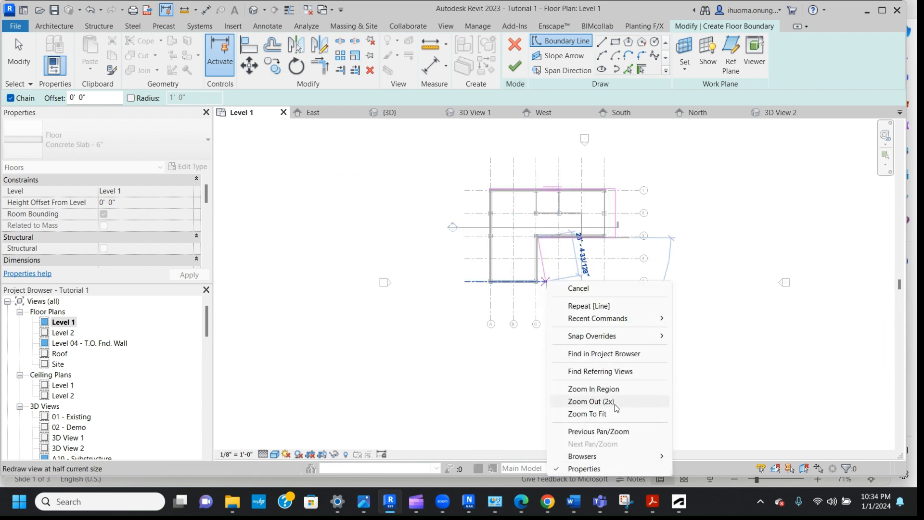
click(607, 389)
drag(446, 302, 599, 223)
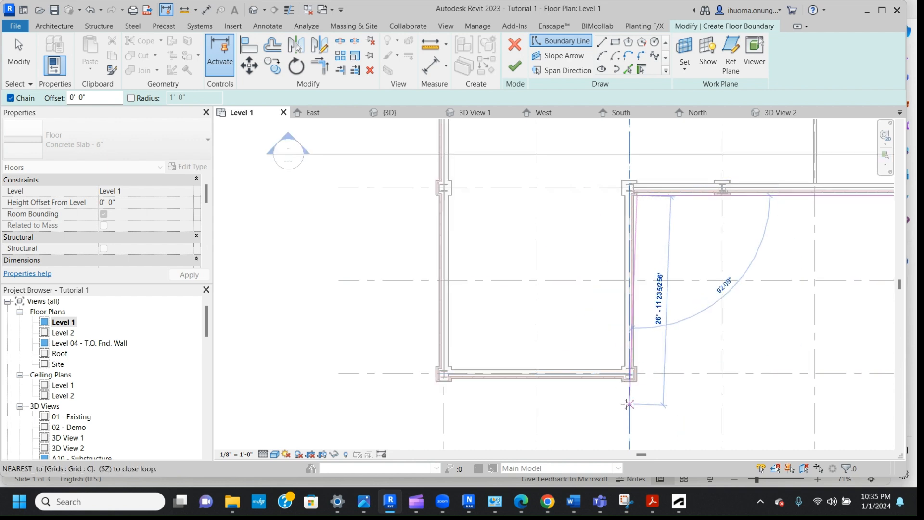
click(637, 381)
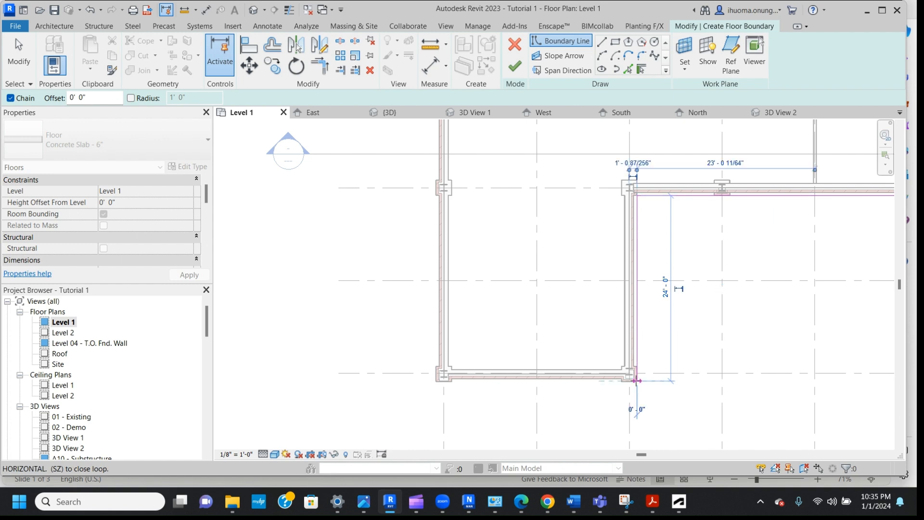
click(436, 380)
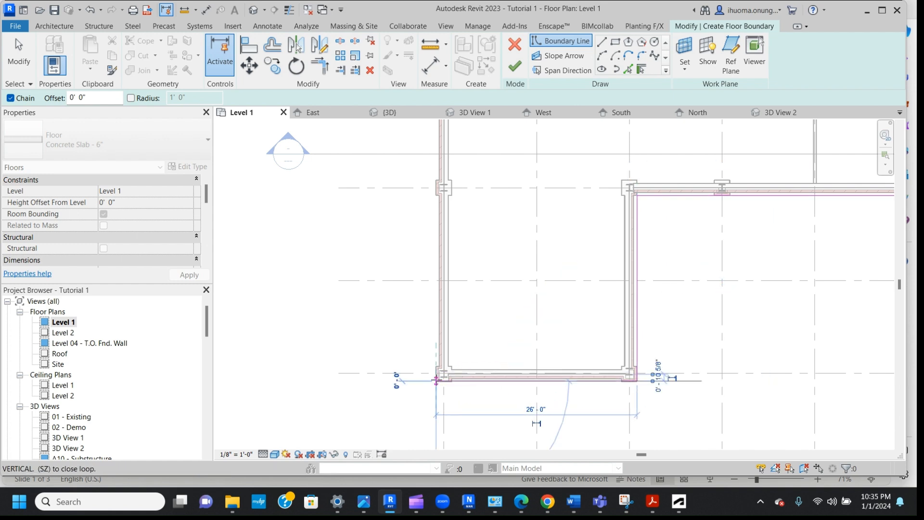
- Close the floor boundary along the grid A wall at the outer corner of grids A and 1, and finish the floor
right_click(437, 272)
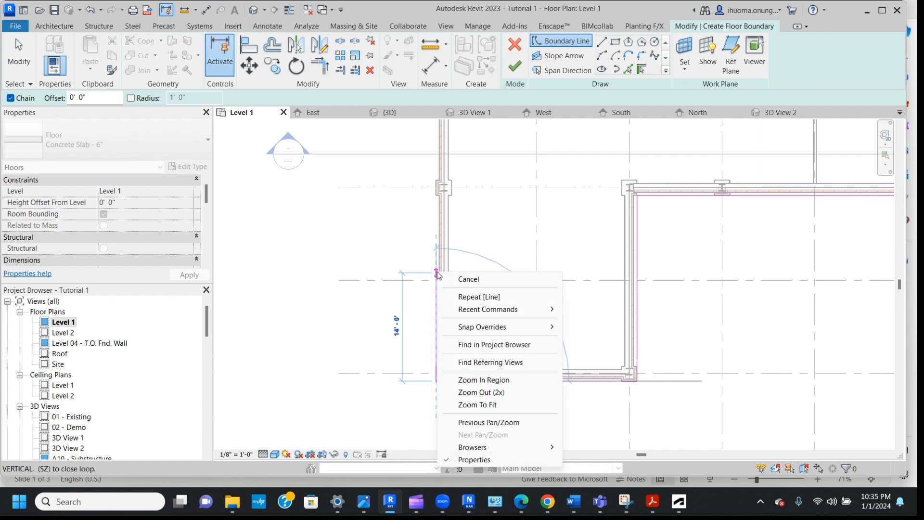
click(497, 406)
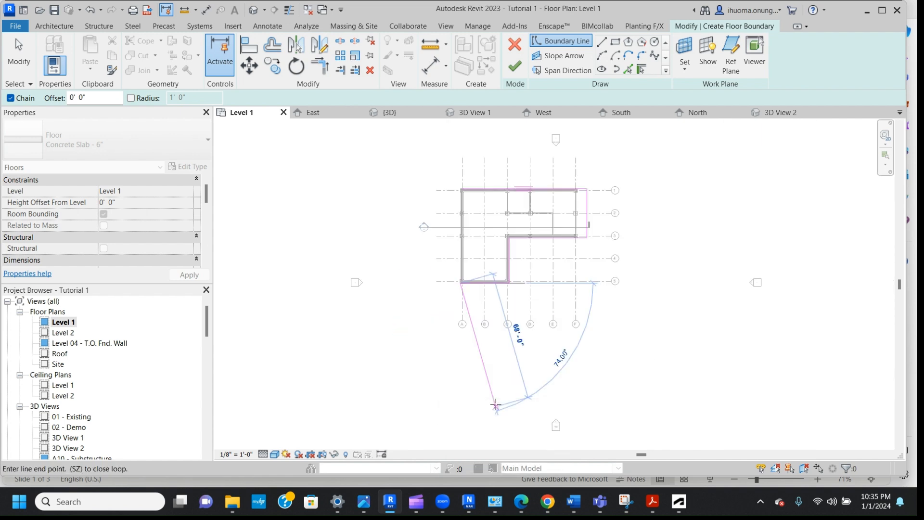
right_click(461, 178)
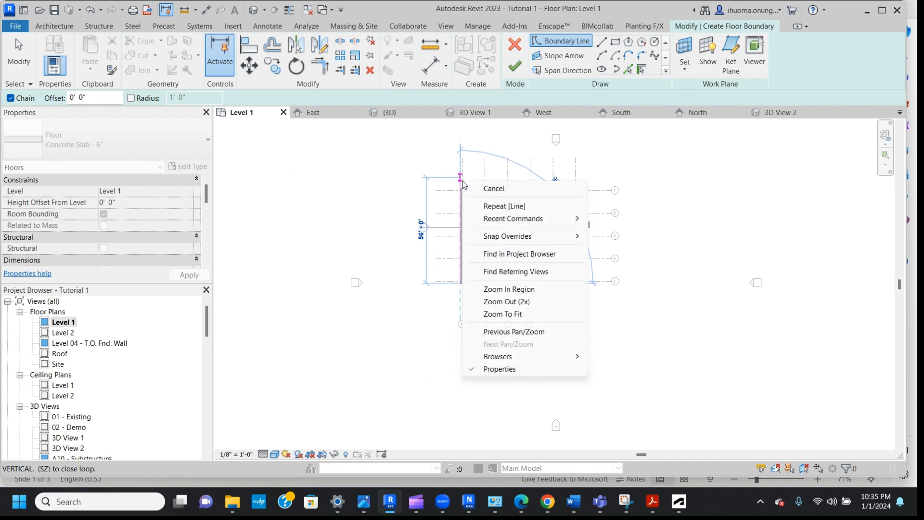
click(534, 290)
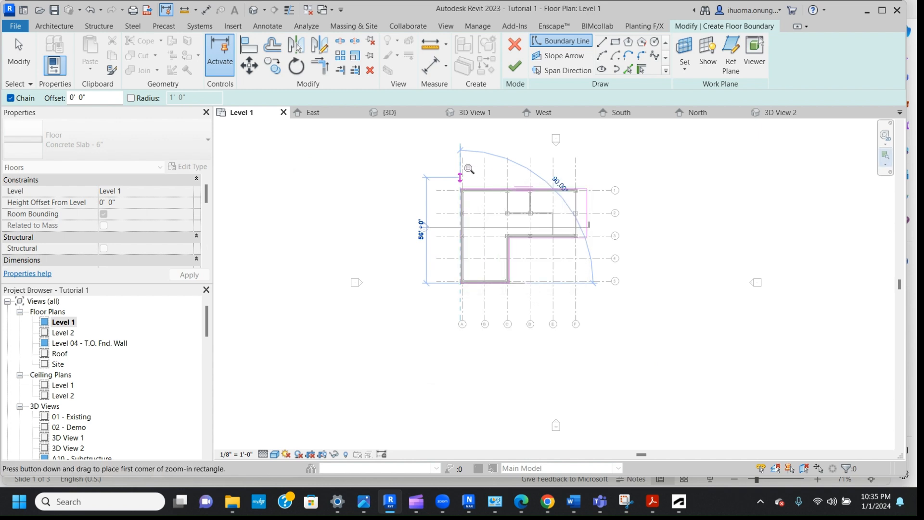
drag(434, 212, 507, 183)
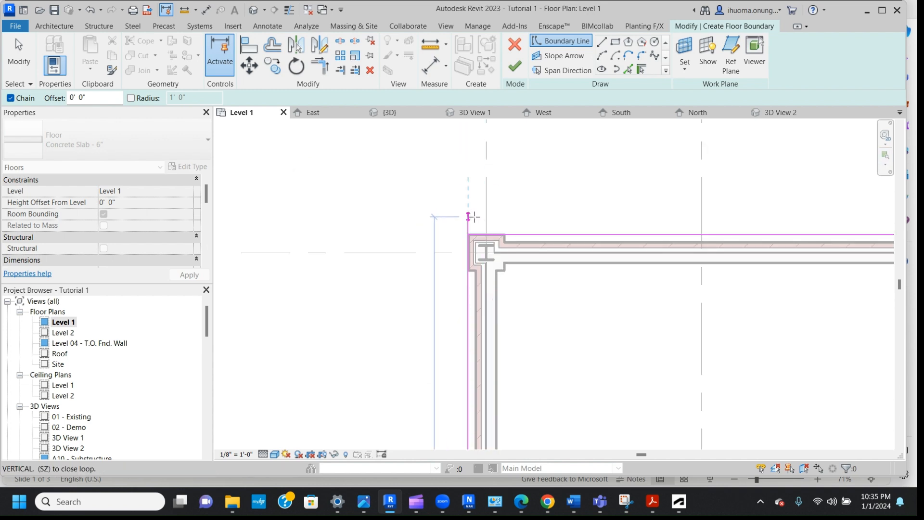
click(468, 235)
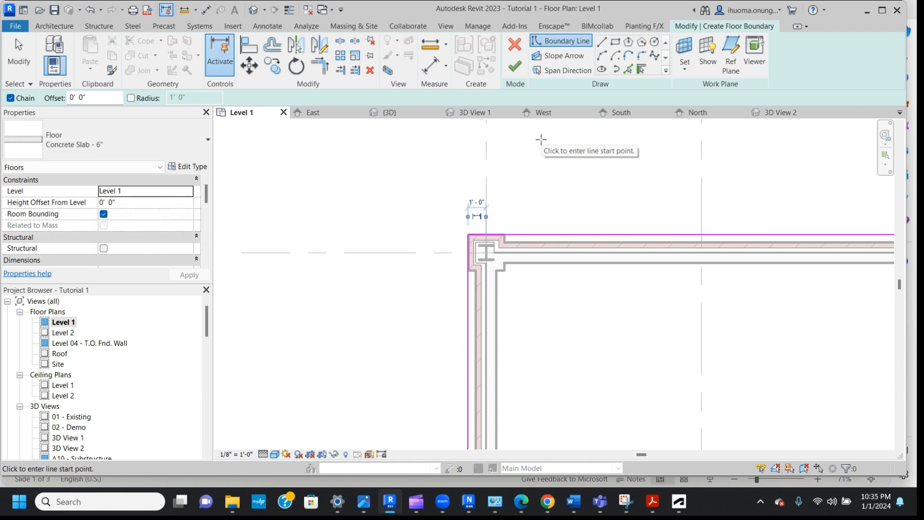
click(513, 68)
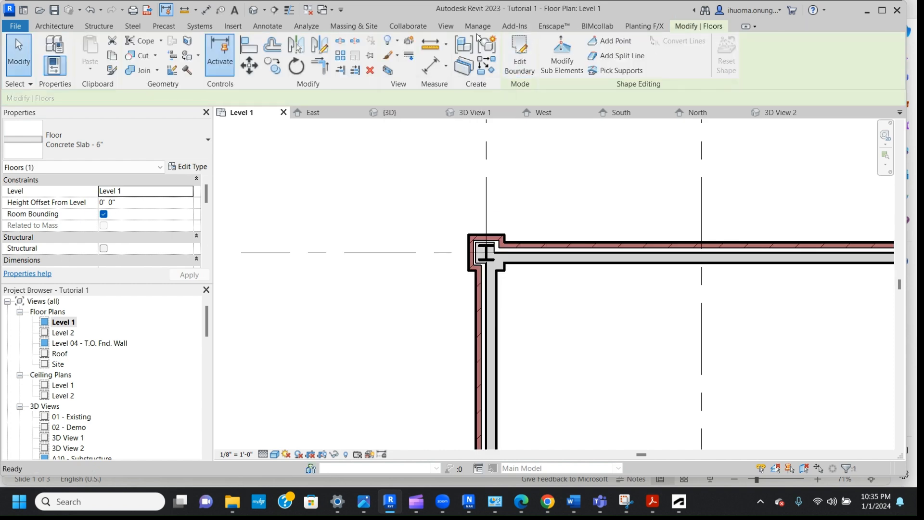
- Open the default 3D view to inspect the new floor slab
click(449, 27)
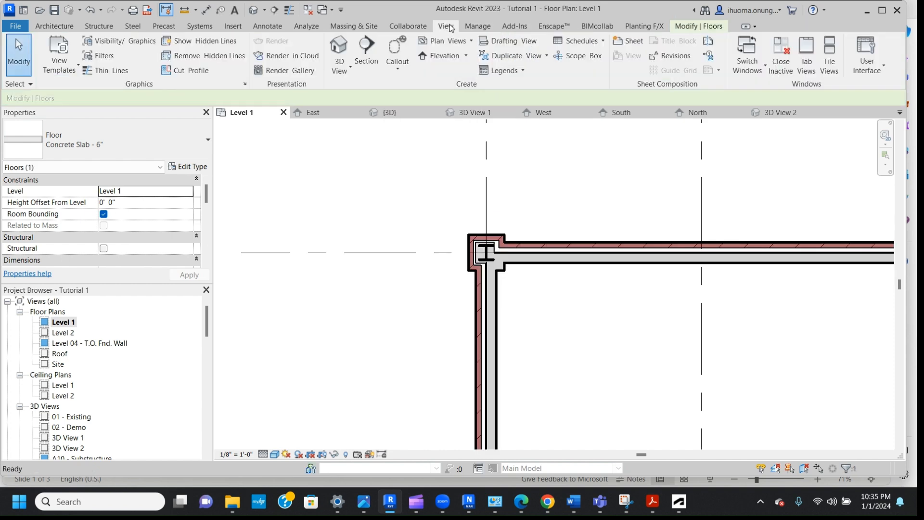
click(350, 69)
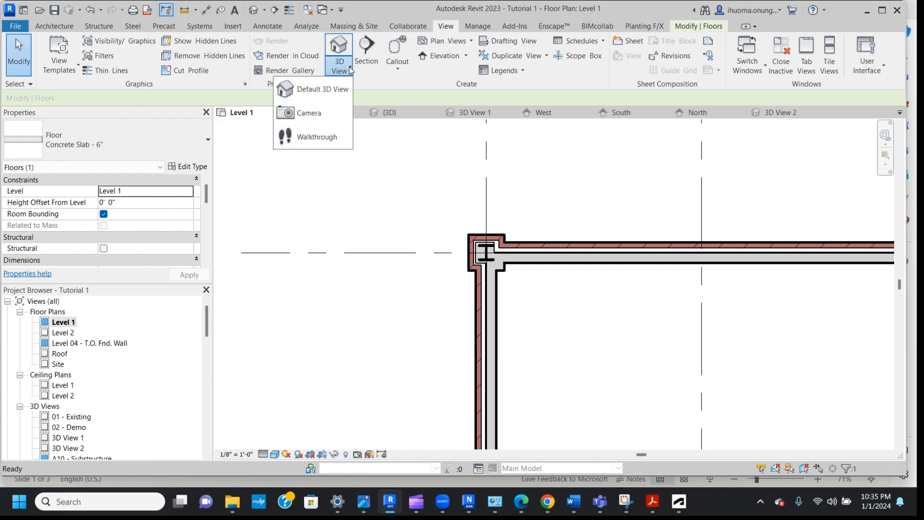
click(337, 89)
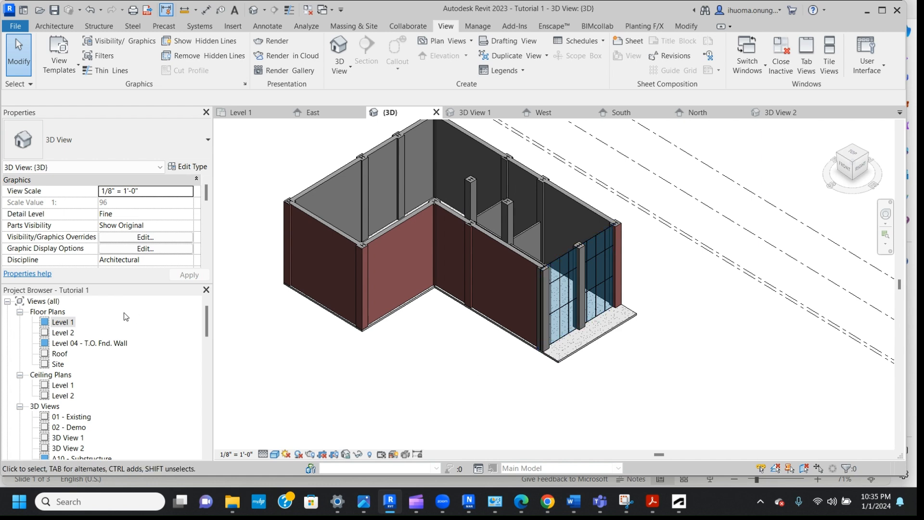
- Open the Level 2 floor plan to view its grid layout
double_click(62, 333)
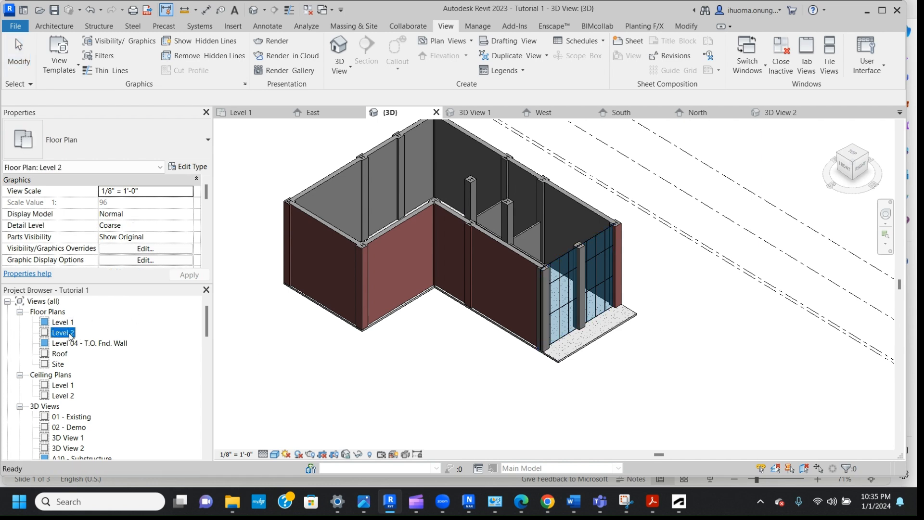
right_click(358, 338)
click(406, 273)
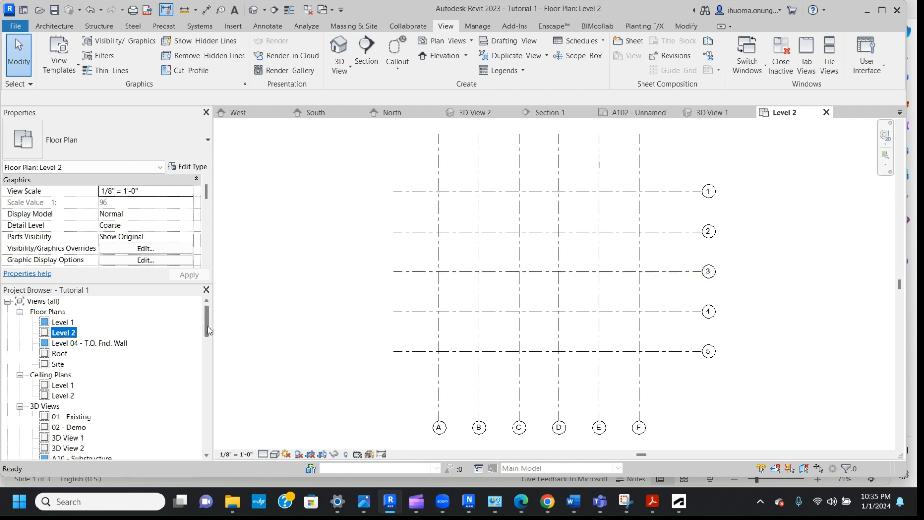
- Open the East elevation and delete the Level 2 datum together with its floor and ceiling plan views
drag(206, 332, 202, 372)
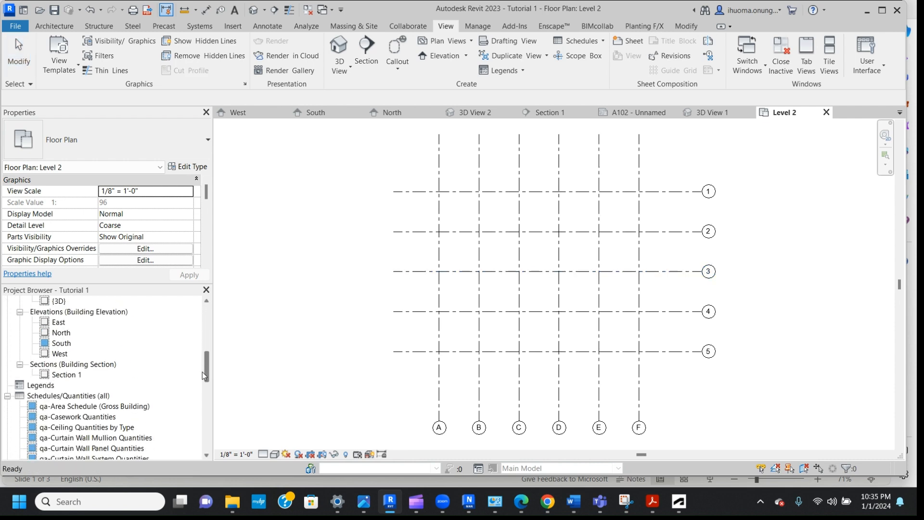
click(58, 323)
double_click(59, 323)
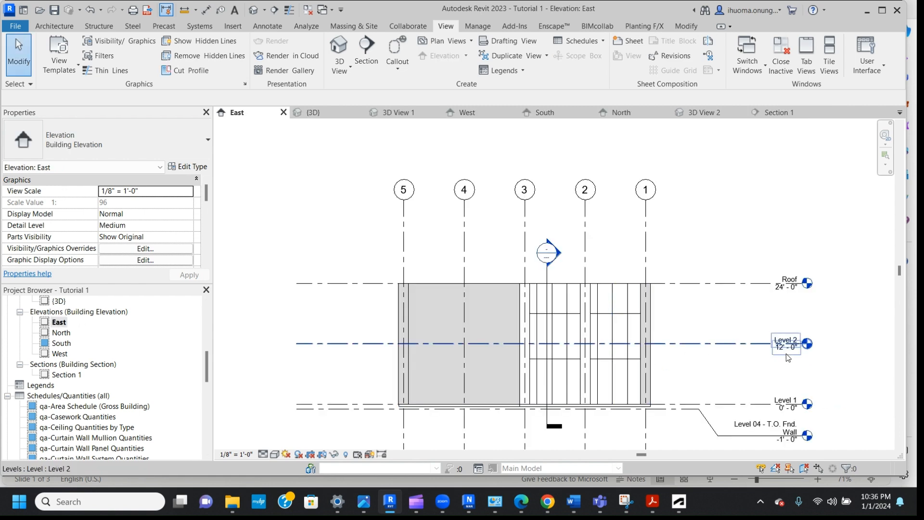
click(742, 348)
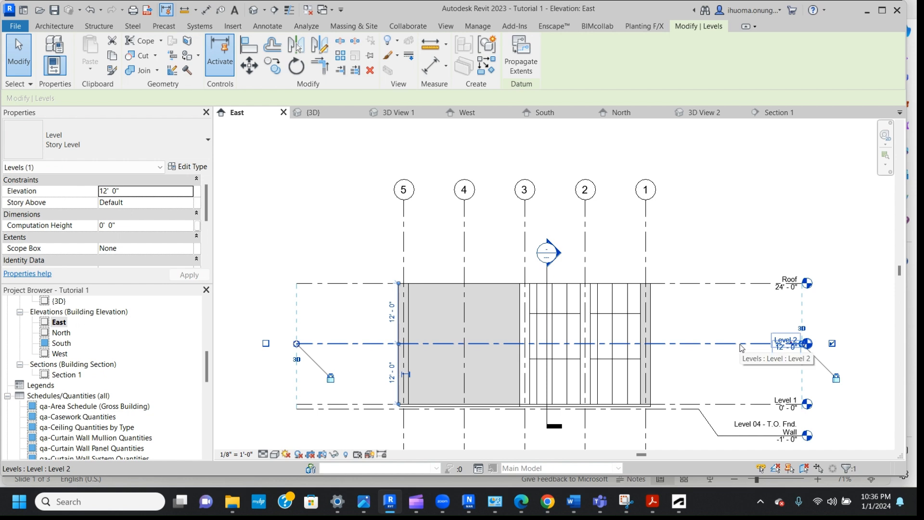
right_click(742, 347)
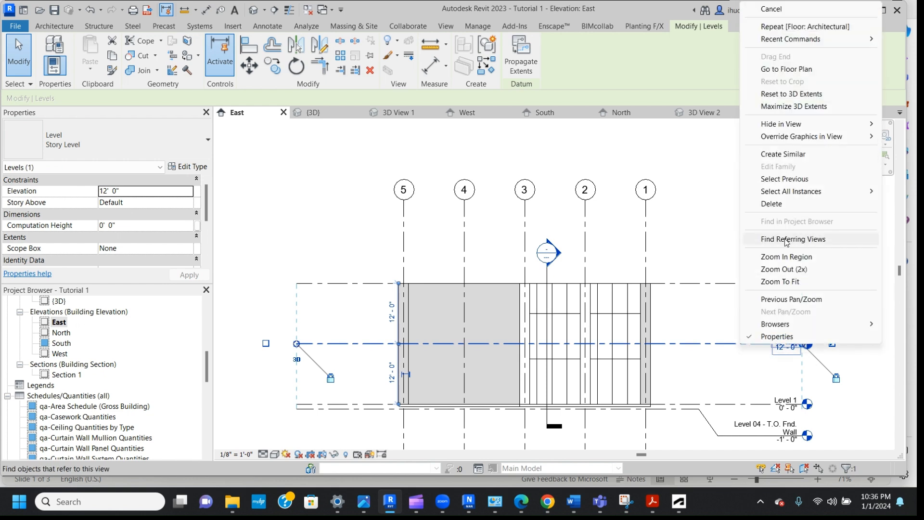
click(784, 208)
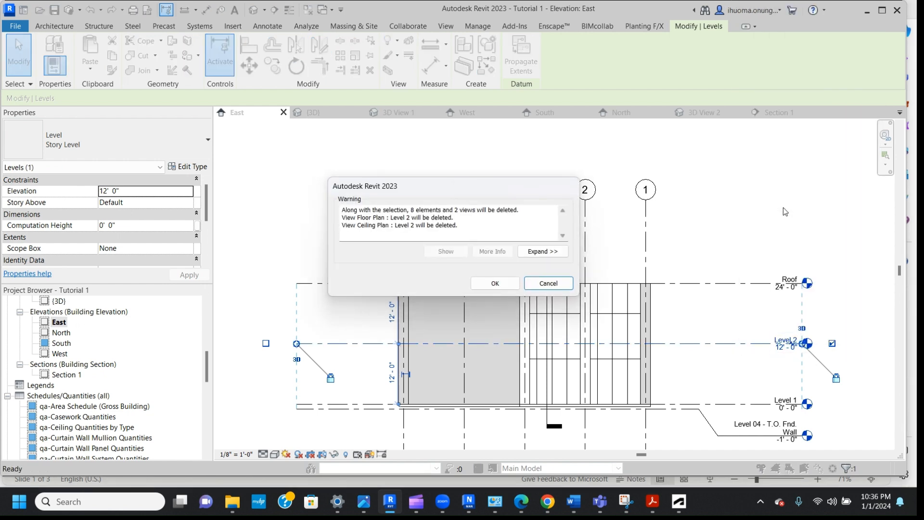
click(497, 283)
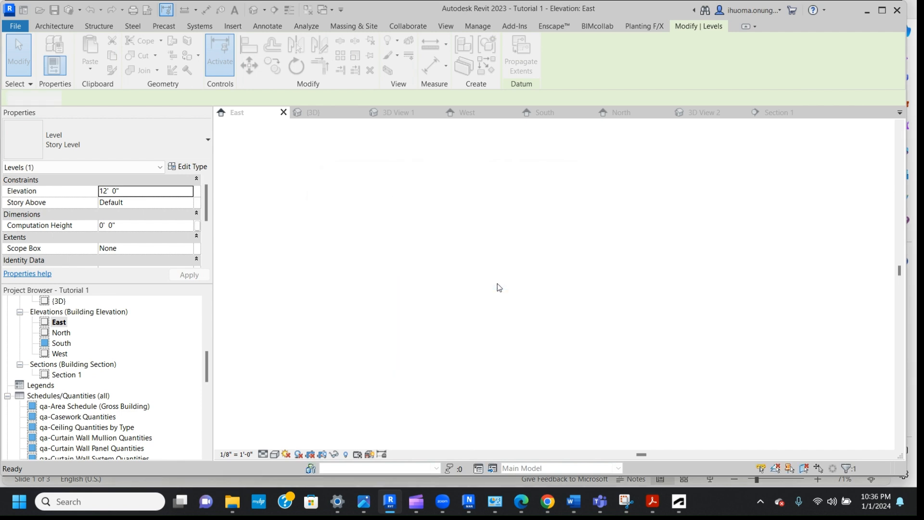
- Place a new level at 12'-0" in the East elevation, spanning the same extents as Level 1 and Roof
click(60, 28)
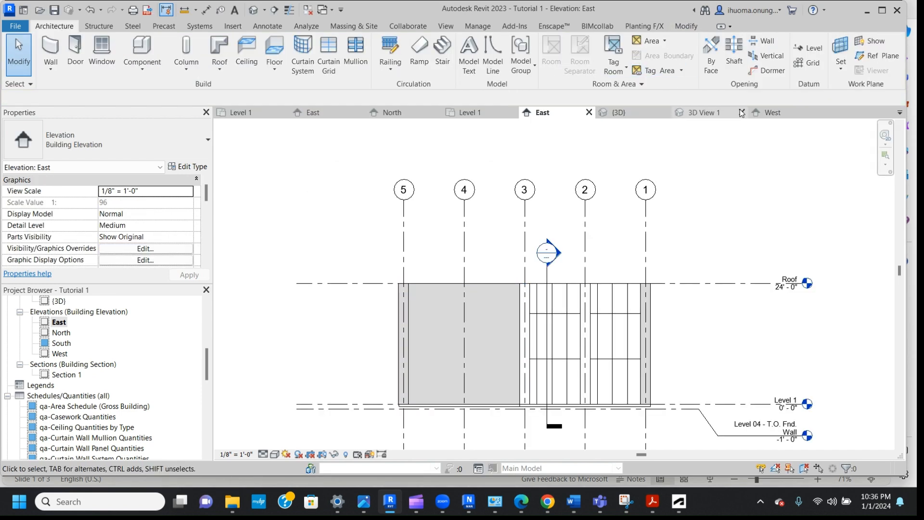
click(811, 48)
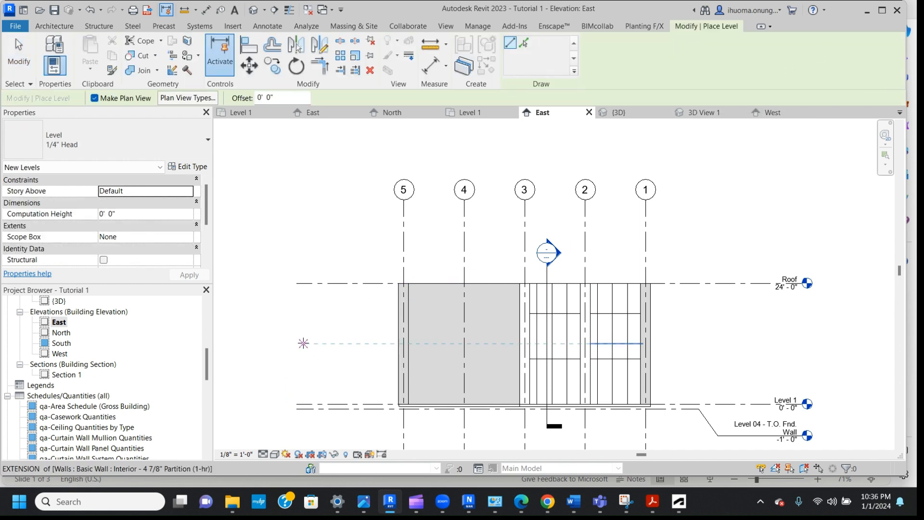
click(296, 342)
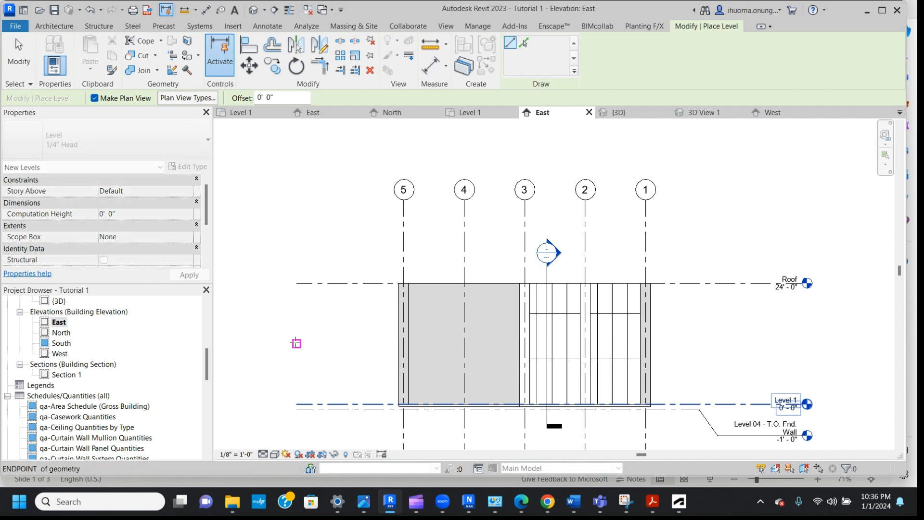
click(801, 343)
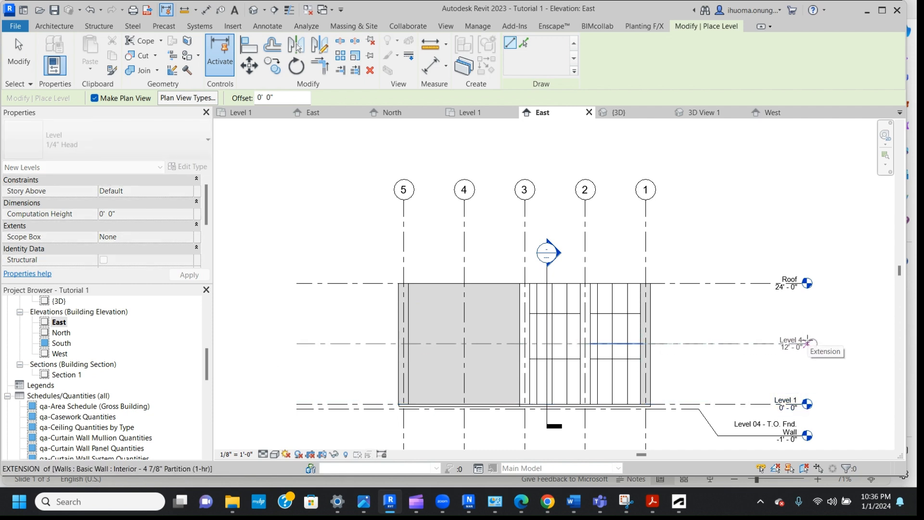
click(807, 343)
key(Escape)
key(Escape)
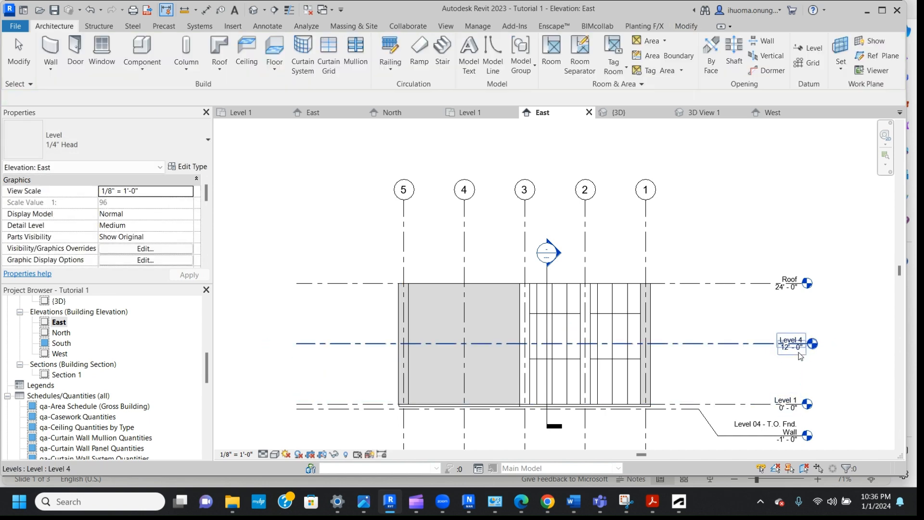
- Rename the newly placed level between Level 1 and Roof as Level 2
click(800, 342)
drag(800, 341, 799, 358)
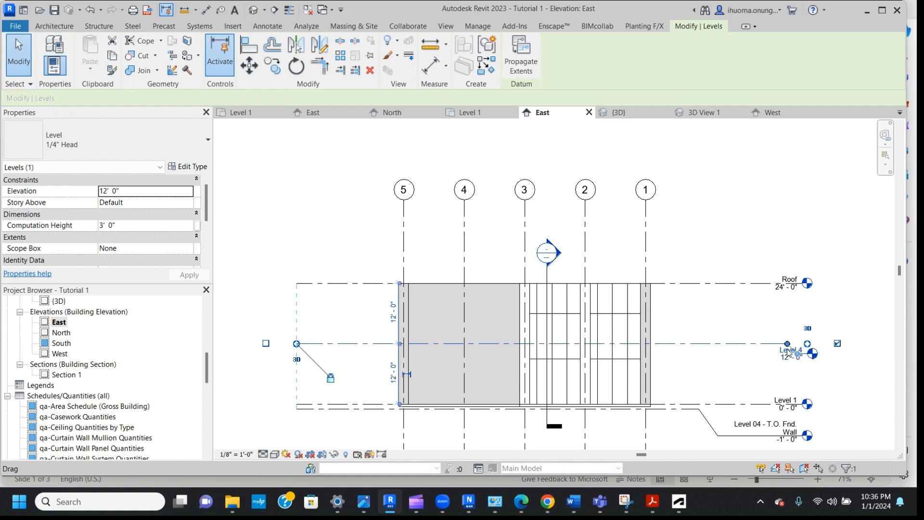
drag(799, 354, 803, 343)
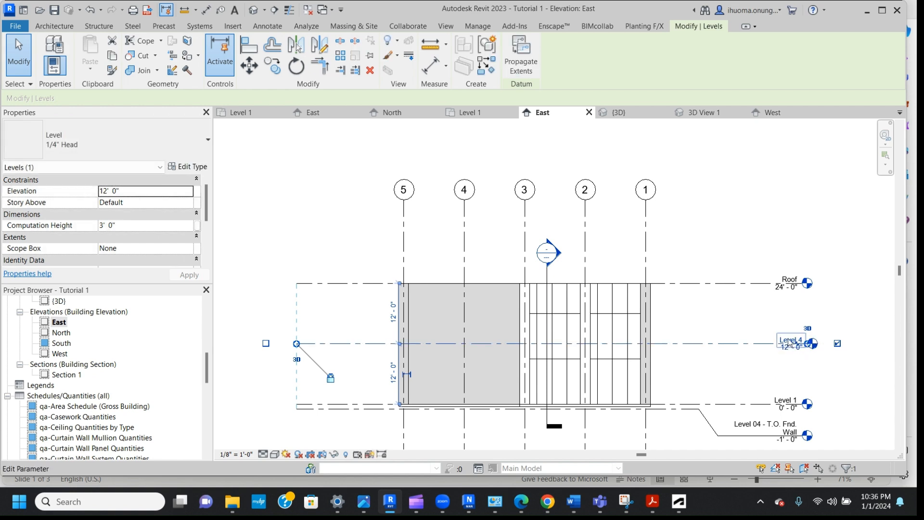
click(789, 338)
click(789, 339)
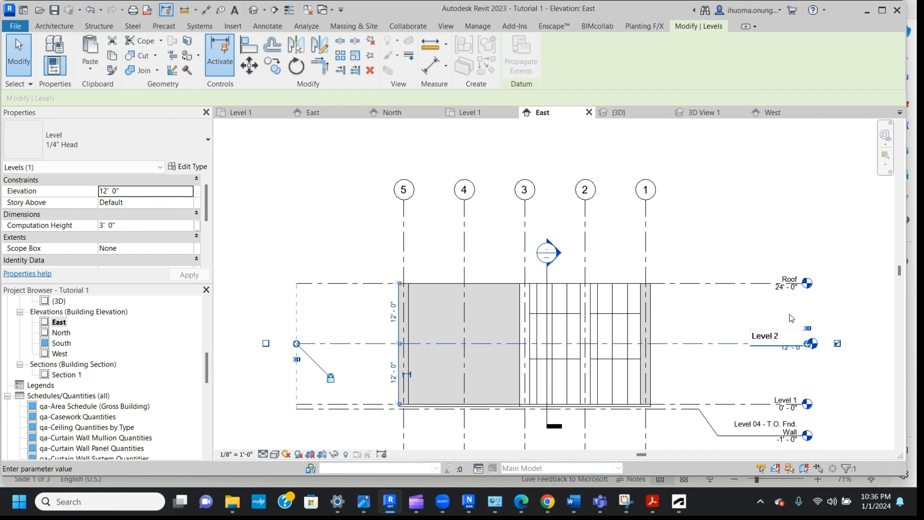
key(Return)
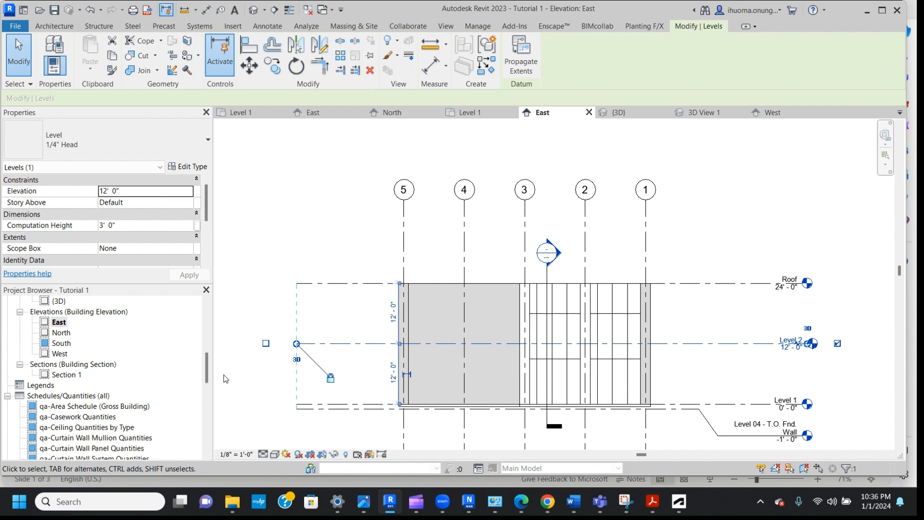
- Open the Level 2 floor plan and set its underlay base level to Level 1
drag(205, 377, 207, 297)
double_click(68, 343)
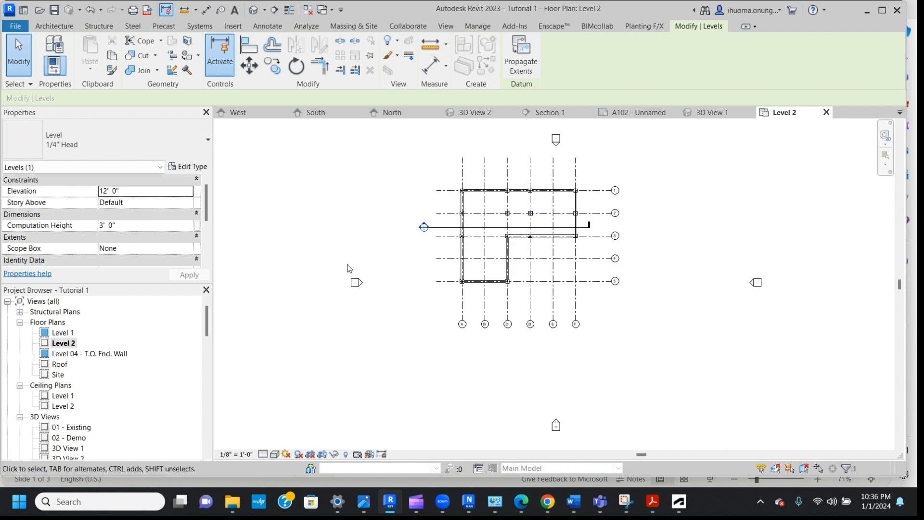
click(209, 313)
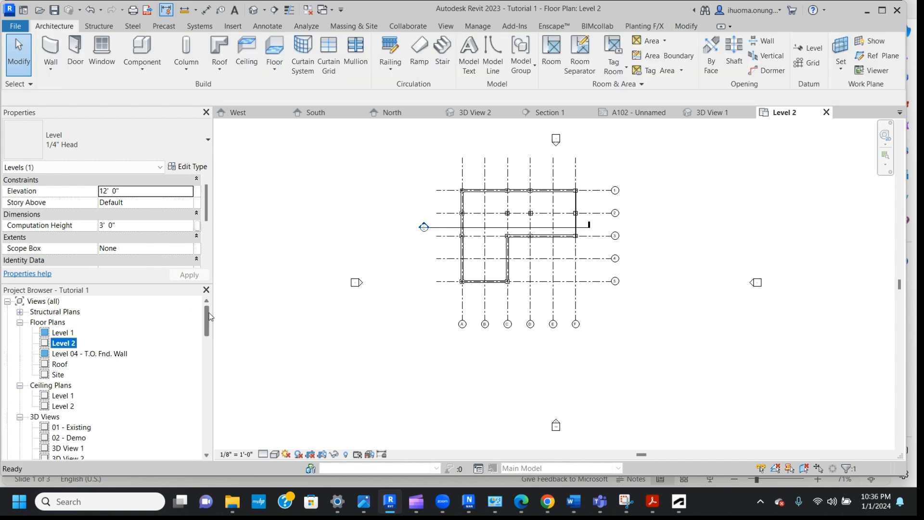
drag(207, 194, 210, 224)
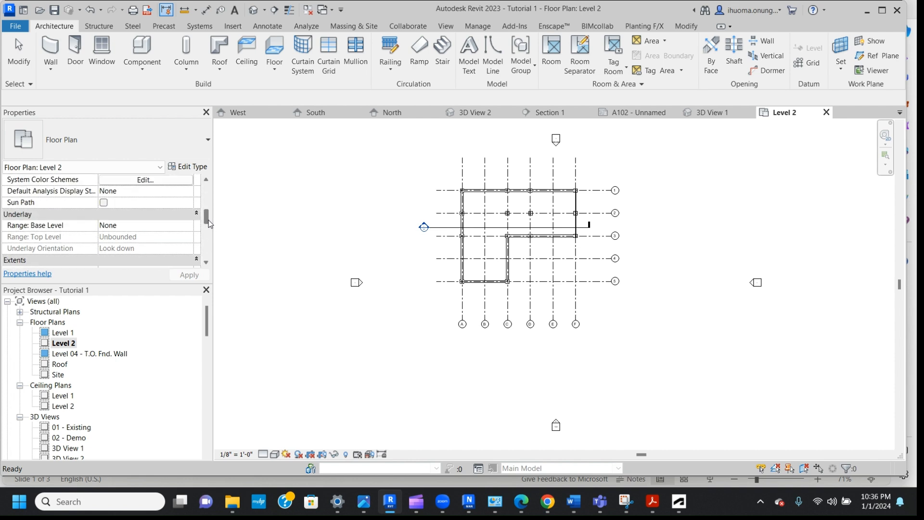
click(154, 229)
click(188, 226)
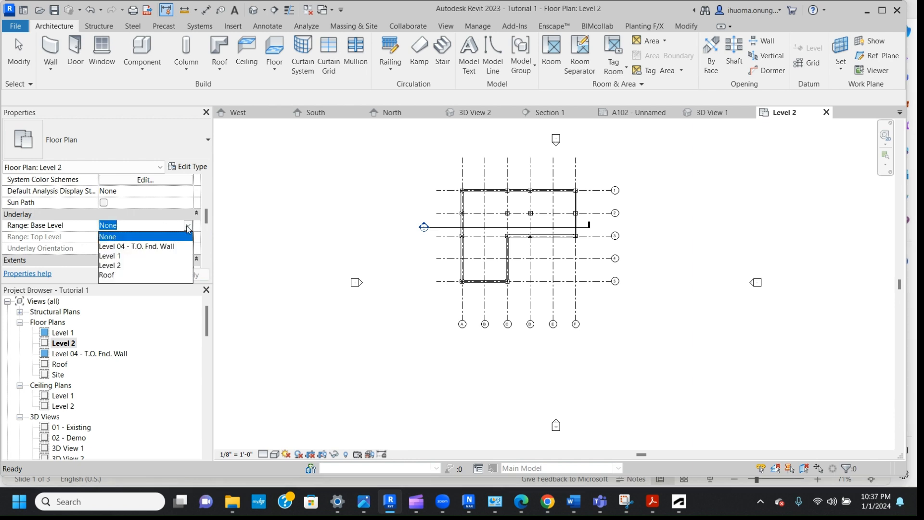
click(116, 256)
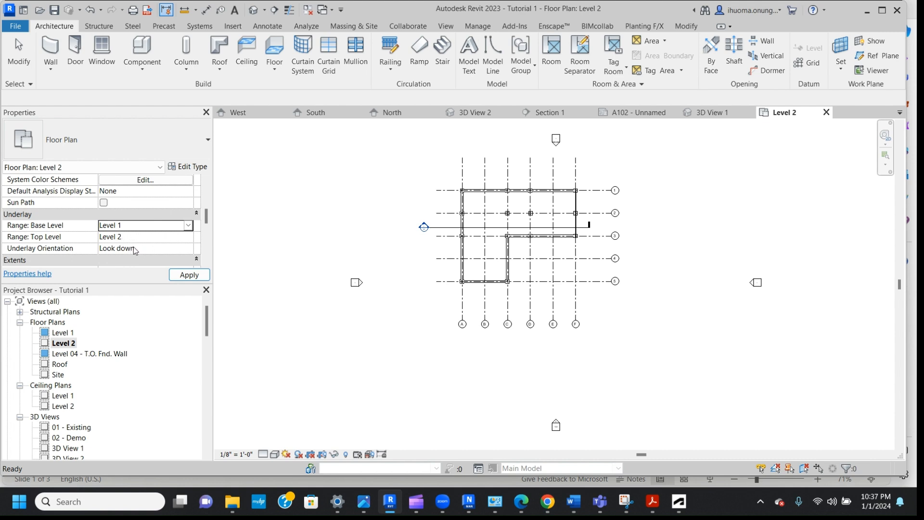
click(191, 275)
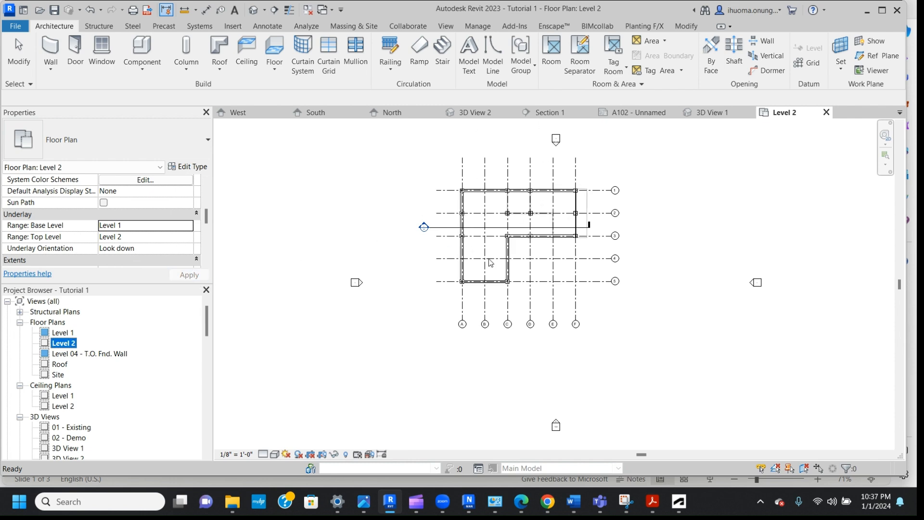
- Set the Level 2 plan's phase filter to None and apply it
drag(206, 221, 210, 257)
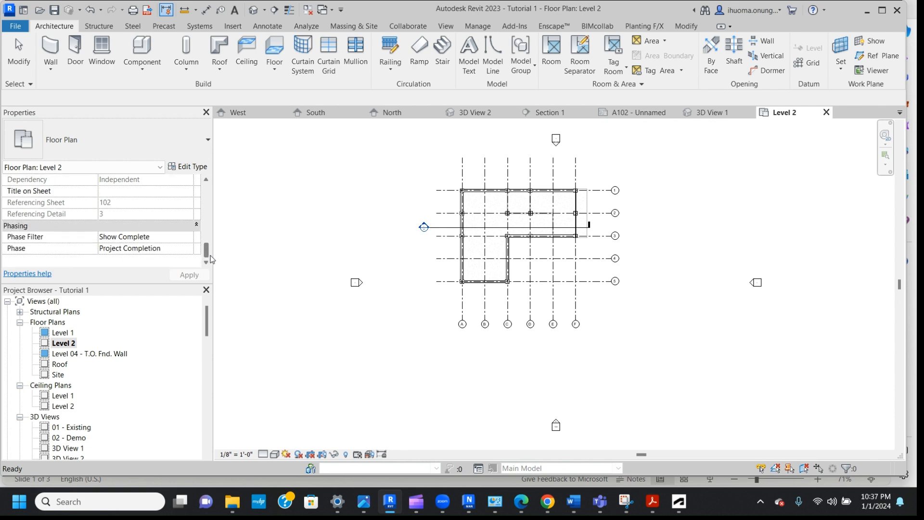
click(173, 237)
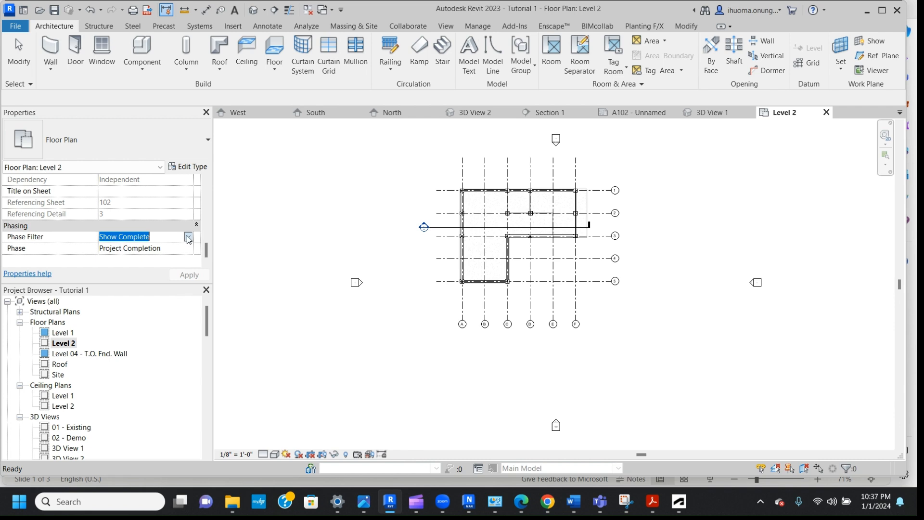
click(188, 237)
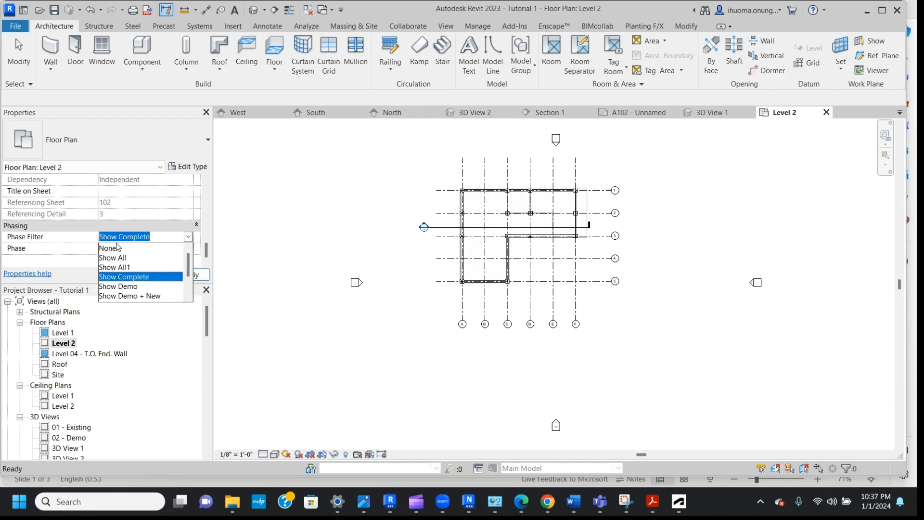
click(108, 248)
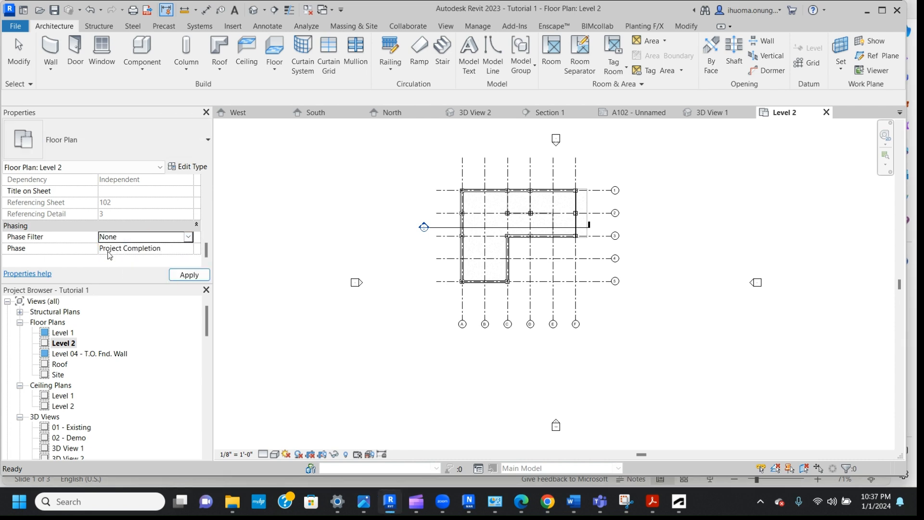
click(205, 276)
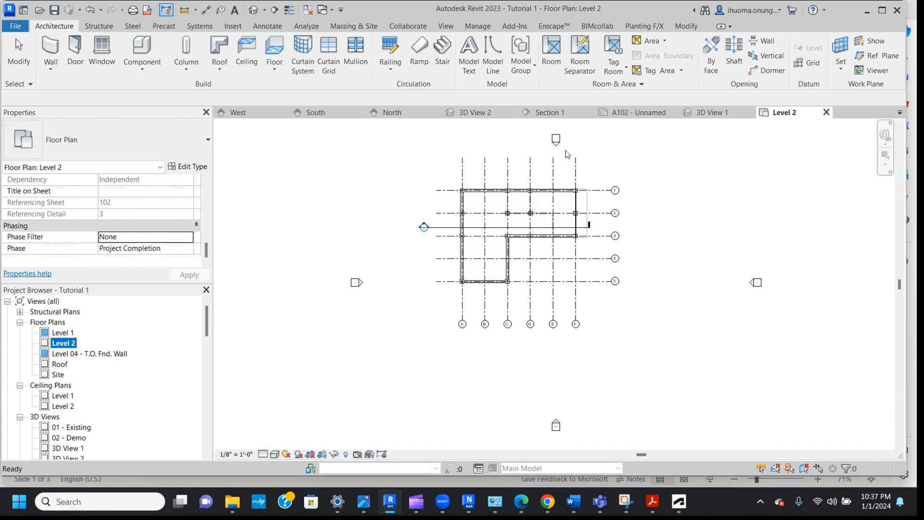
- Start a floor over the building footprint on Level 2 using the Concrete Slab - 6" type
right_click(621, 166)
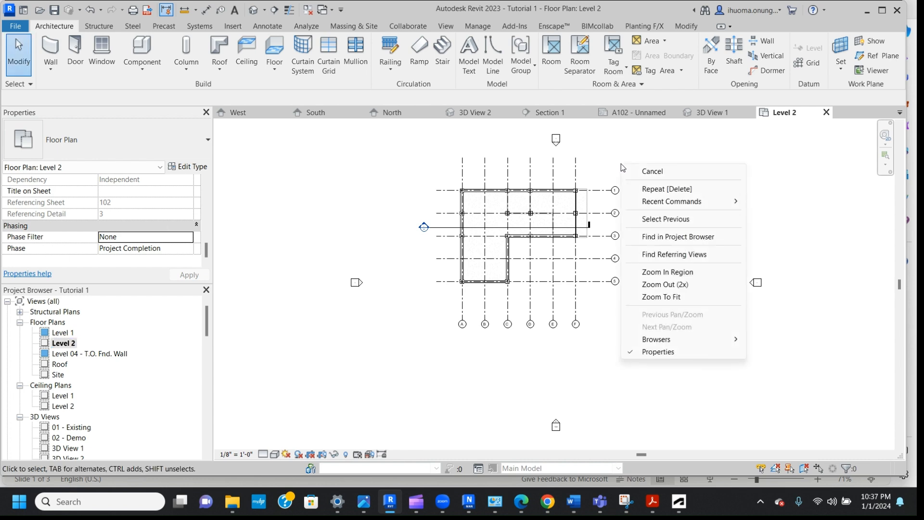
click(682, 272)
drag(442, 298, 596, 180)
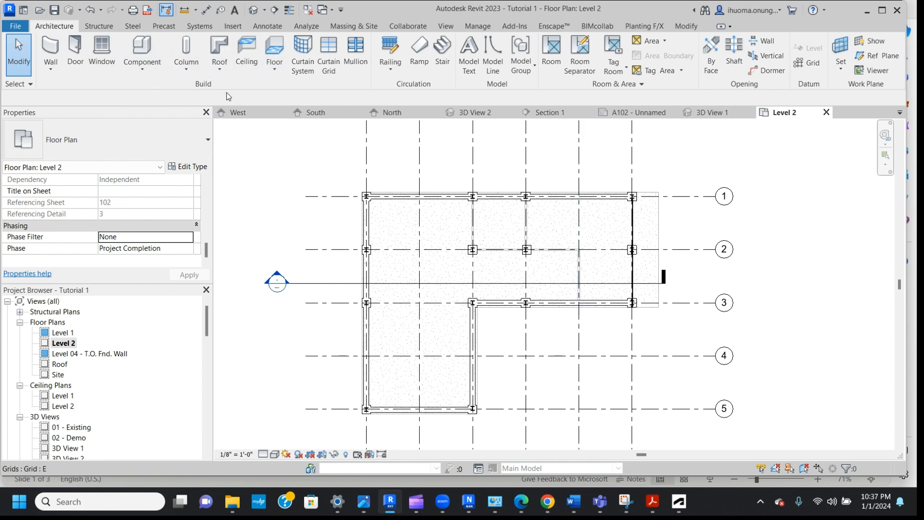
click(278, 71)
click(267, 89)
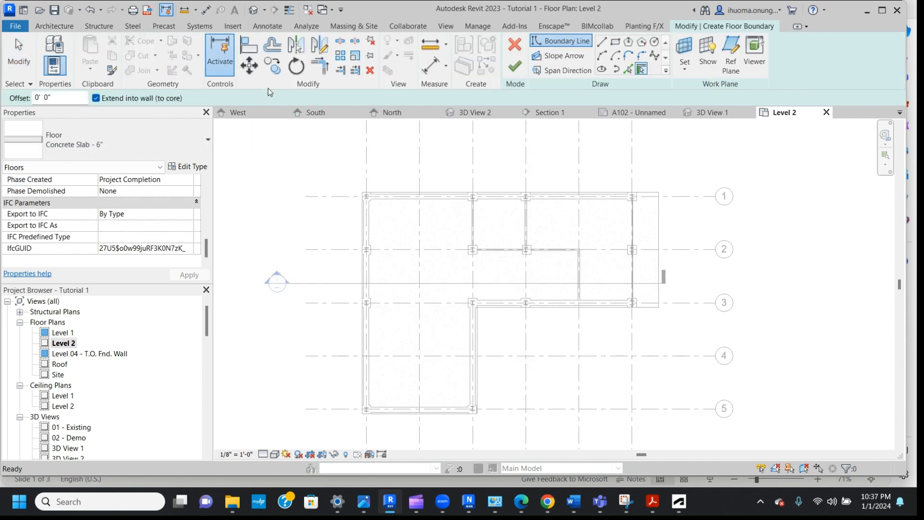
click(207, 141)
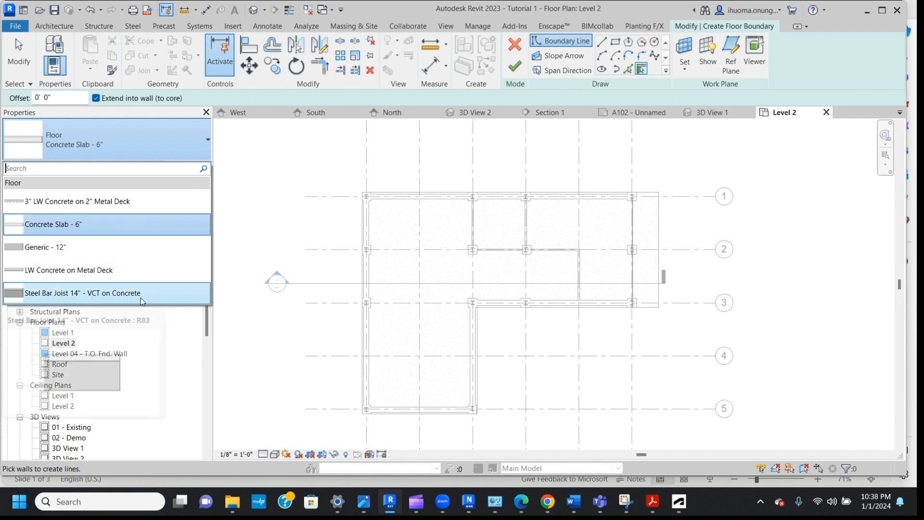
click(117, 226)
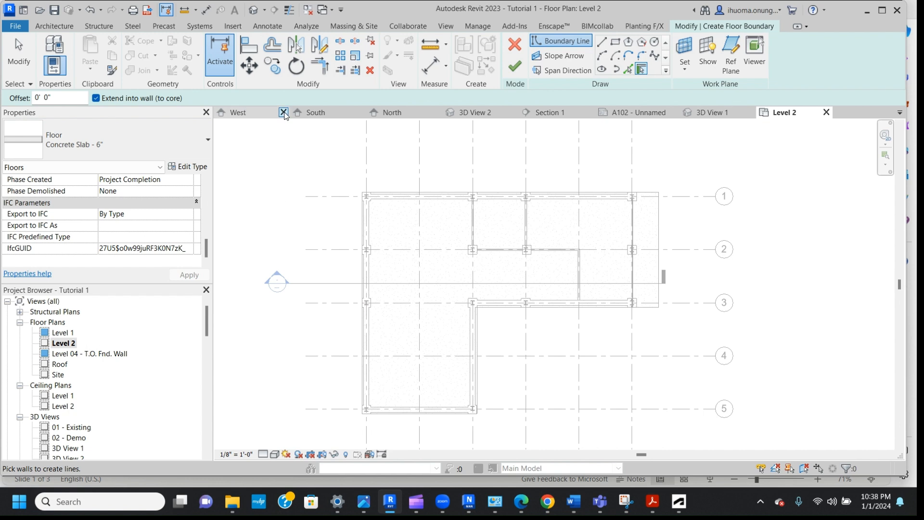
- Sketch the L-shaped Level 2 floor boundary with lines along the underlying slab's outer edges, about 67' long beside grid 1, and finish the floor
click(582, 38)
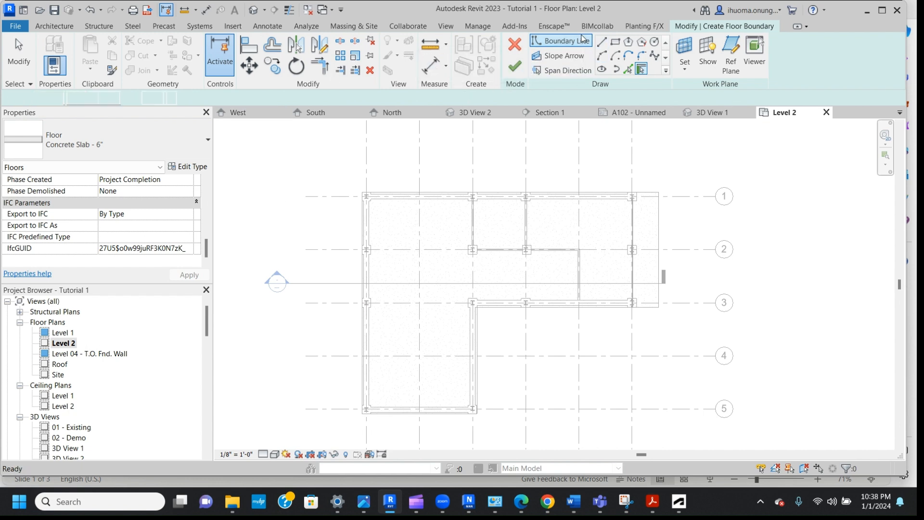
click(362, 192)
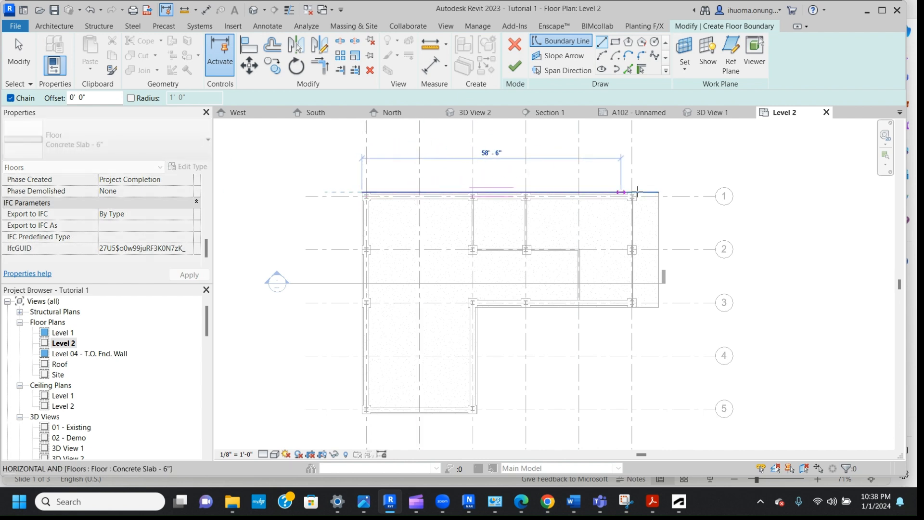
click(658, 192)
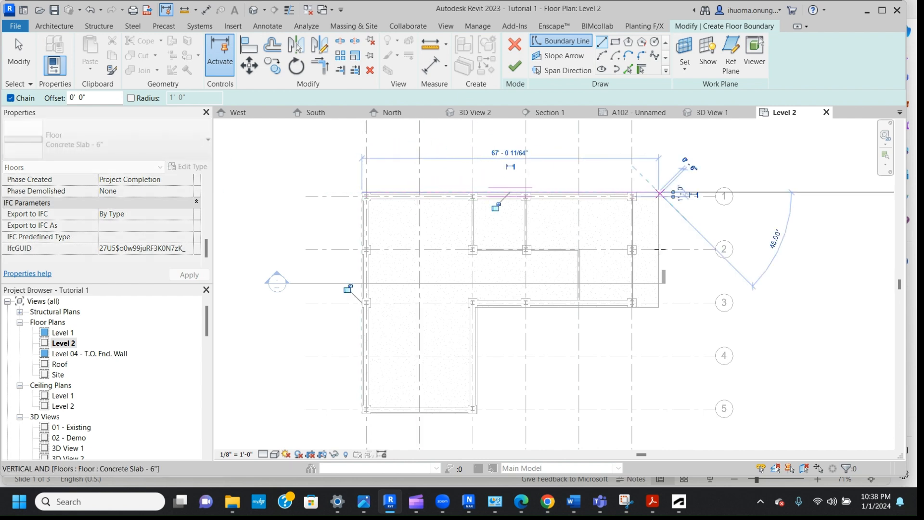
click(663, 309)
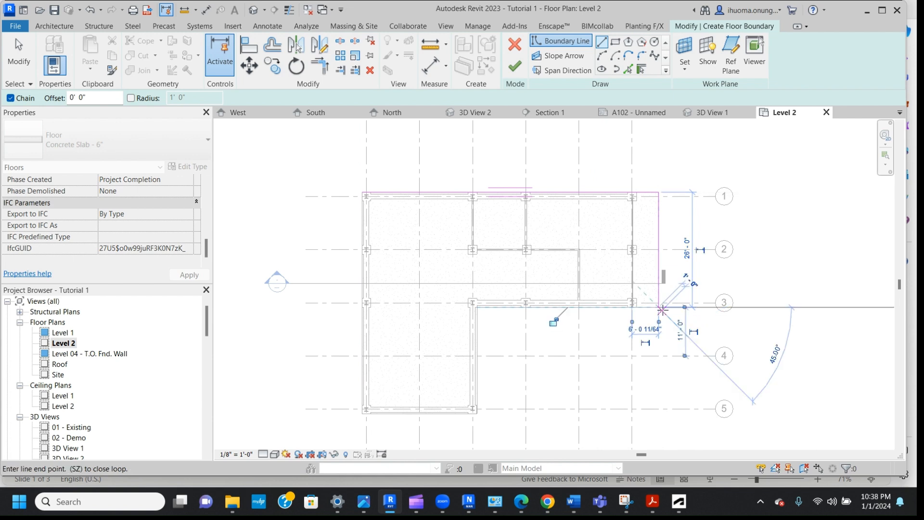
click(477, 307)
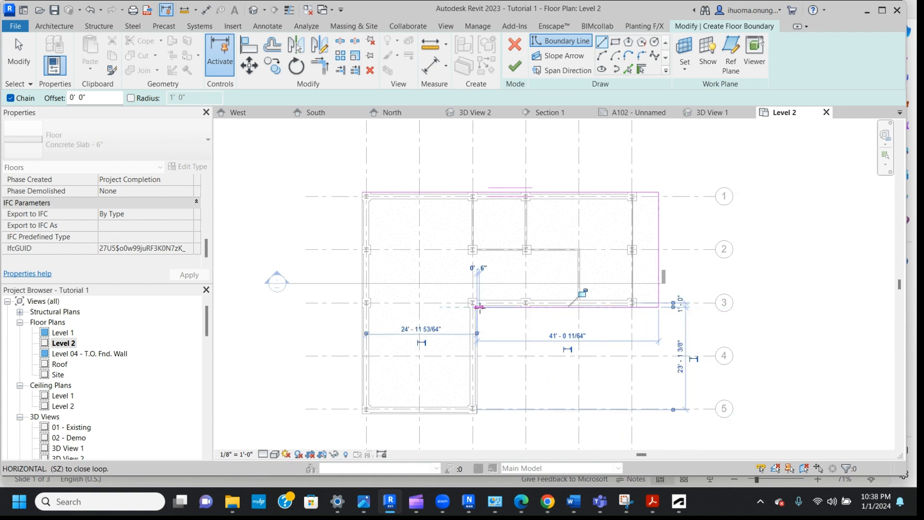
click(477, 413)
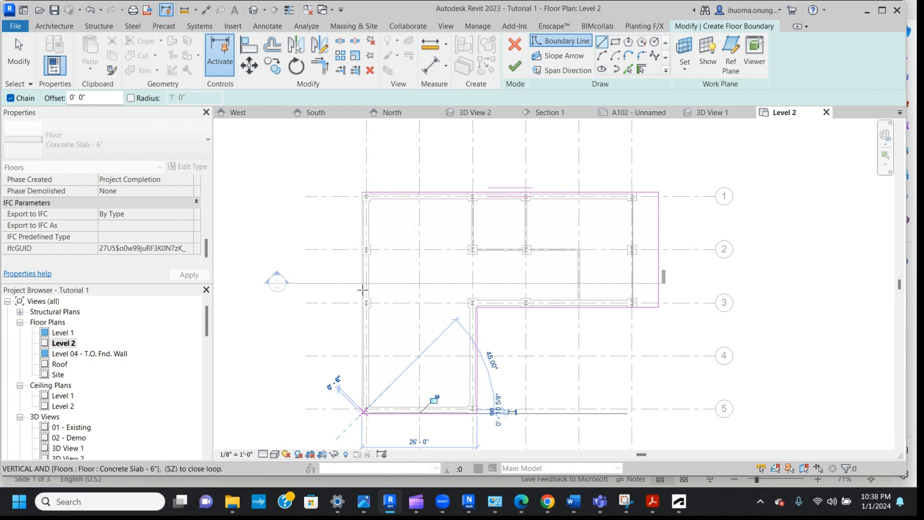
click(362, 192)
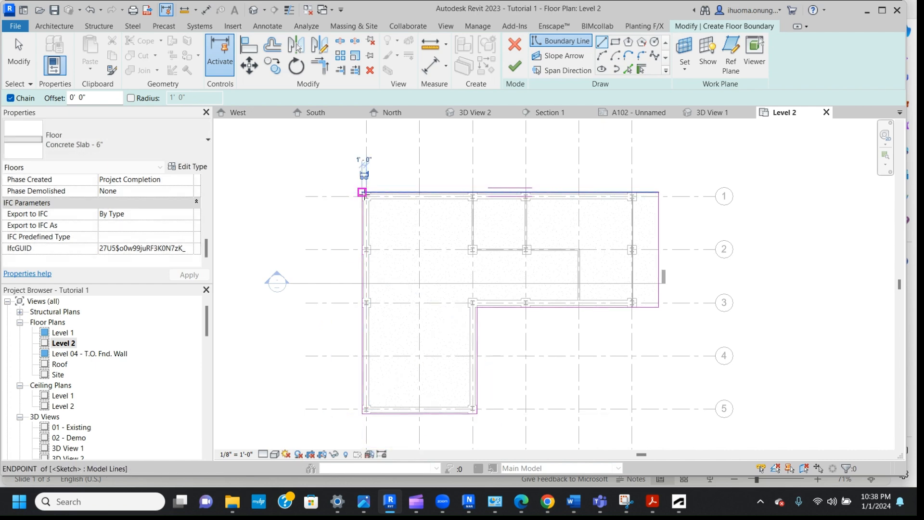
click(513, 70)
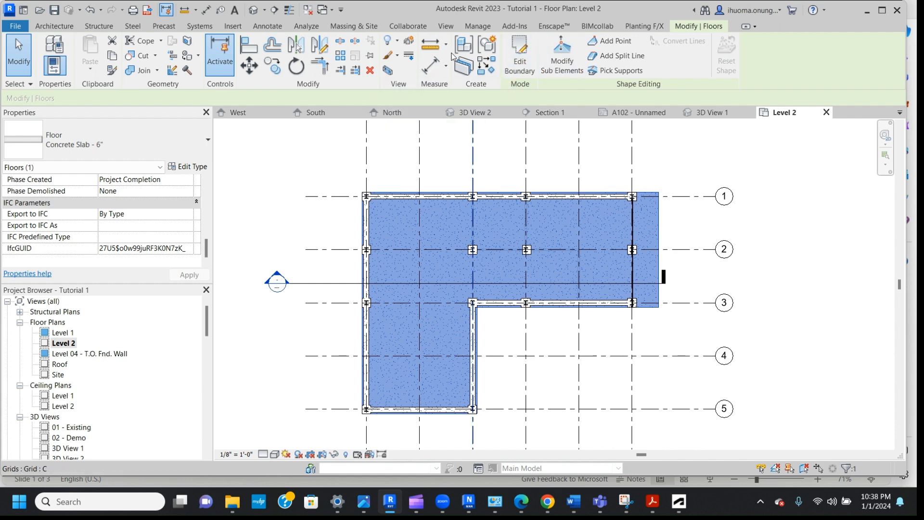
- Open the default 3D view to check the Level 2 slab on the building
click(446, 26)
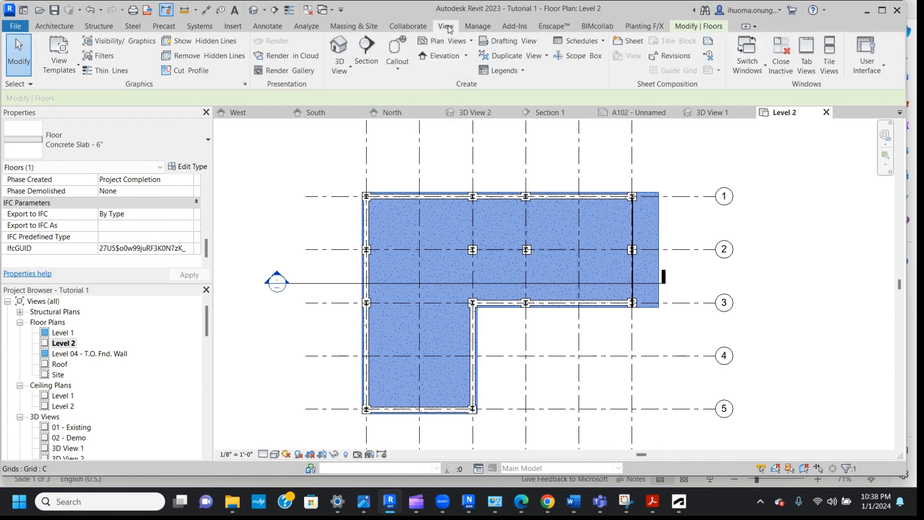
click(340, 66)
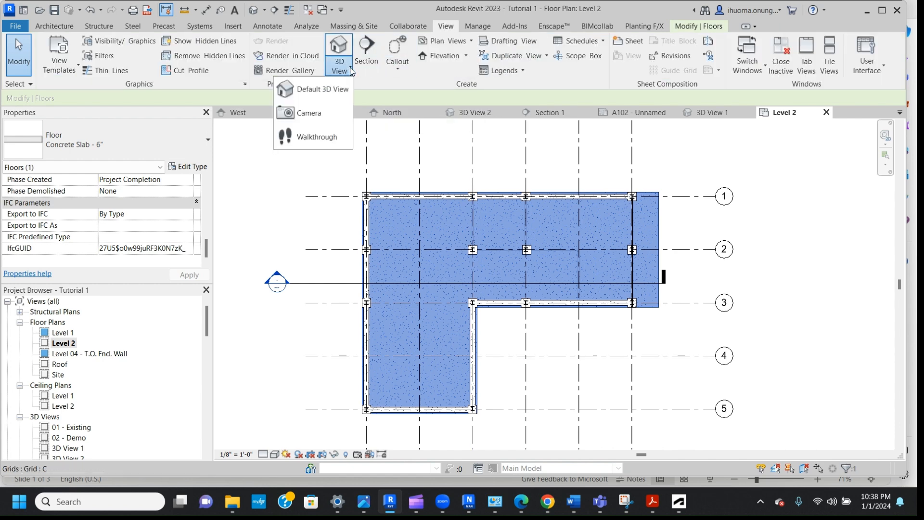
click(336, 97)
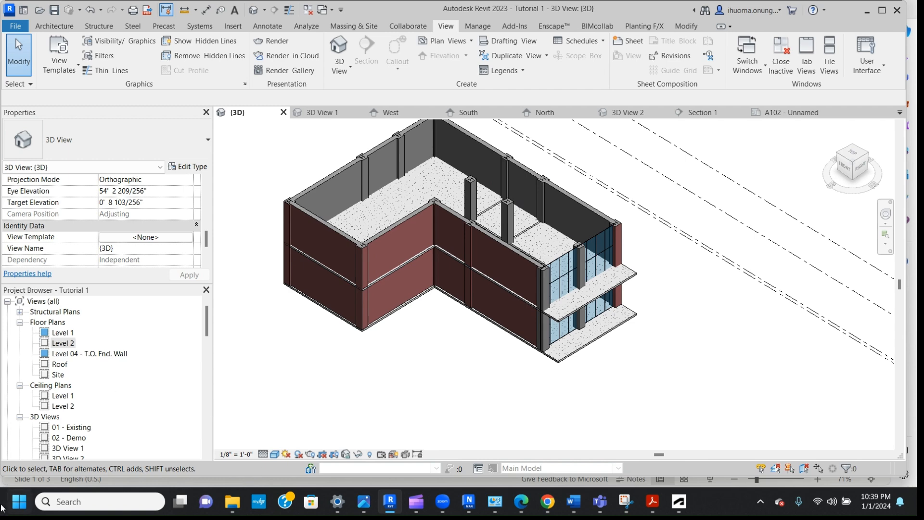
- Open the Level 1 floor plan and frame the wing between grids 1 and 3
click(71, 335)
double_click(73, 339)
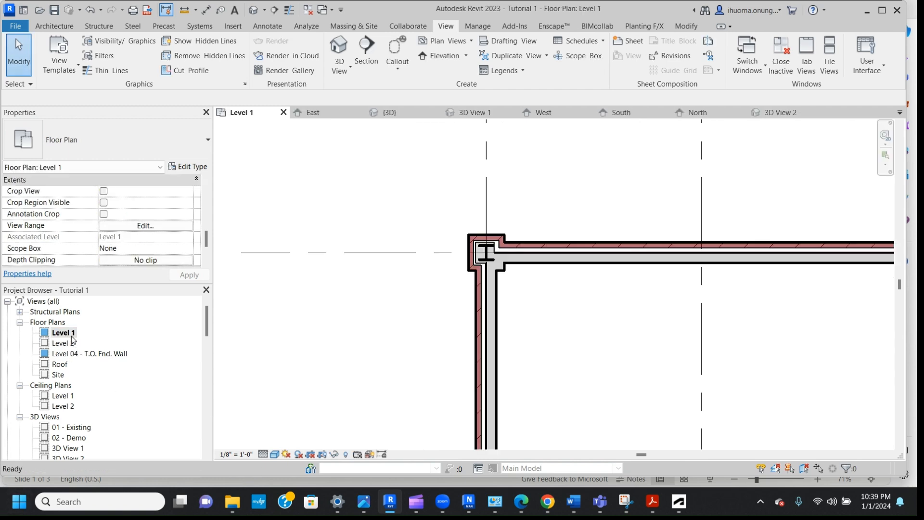
right_click(326, 252)
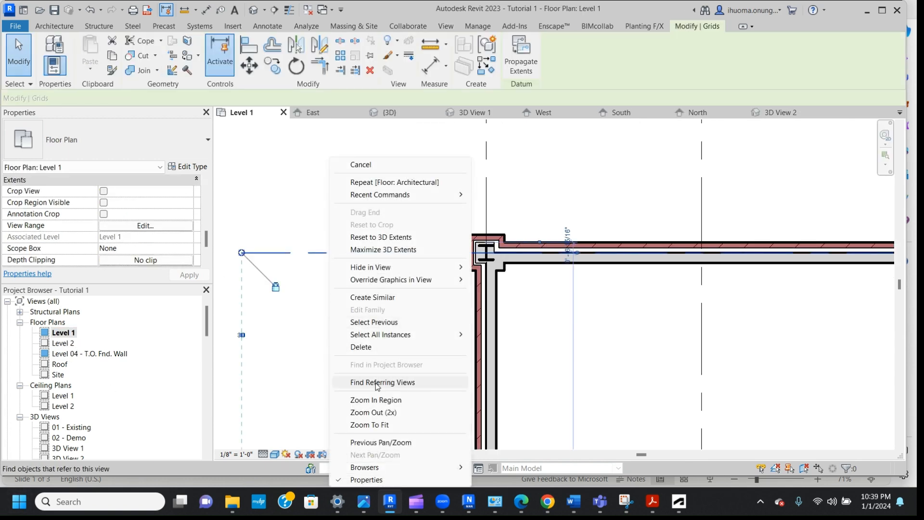
click(373, 424)
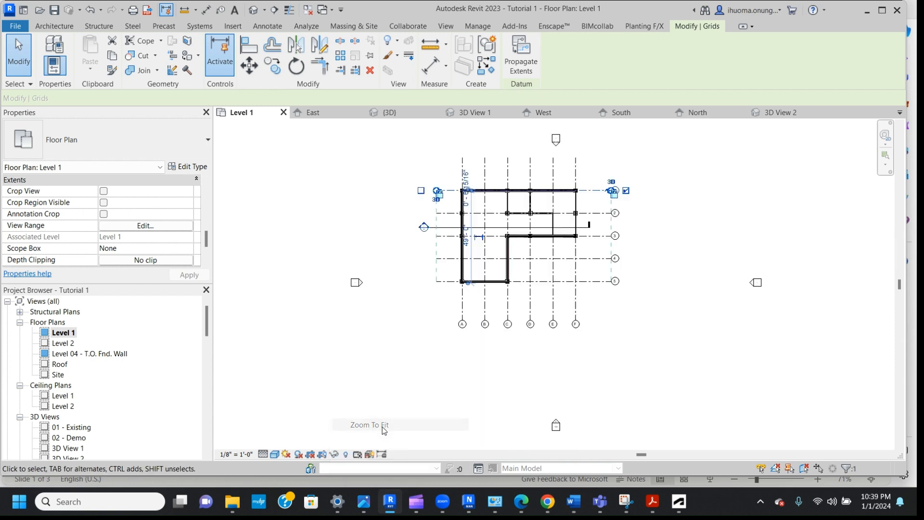
click(416, 279)
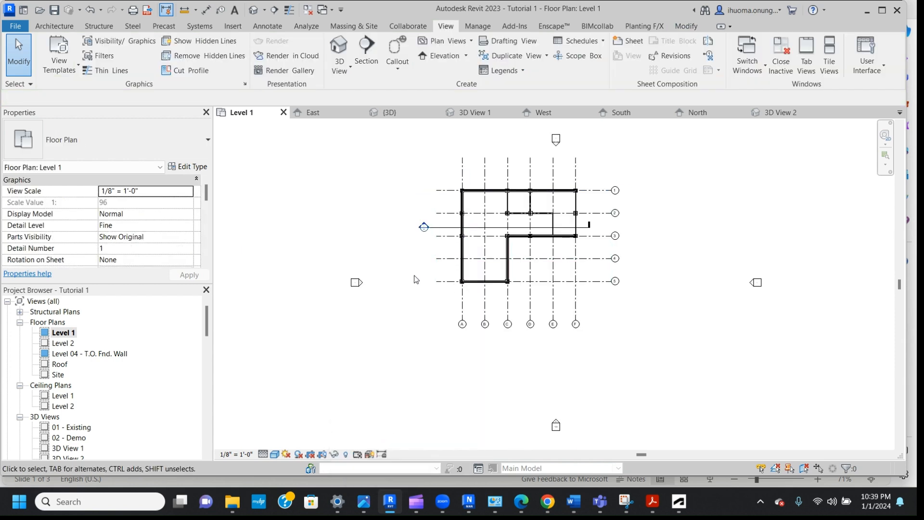
right_click(416, 280)
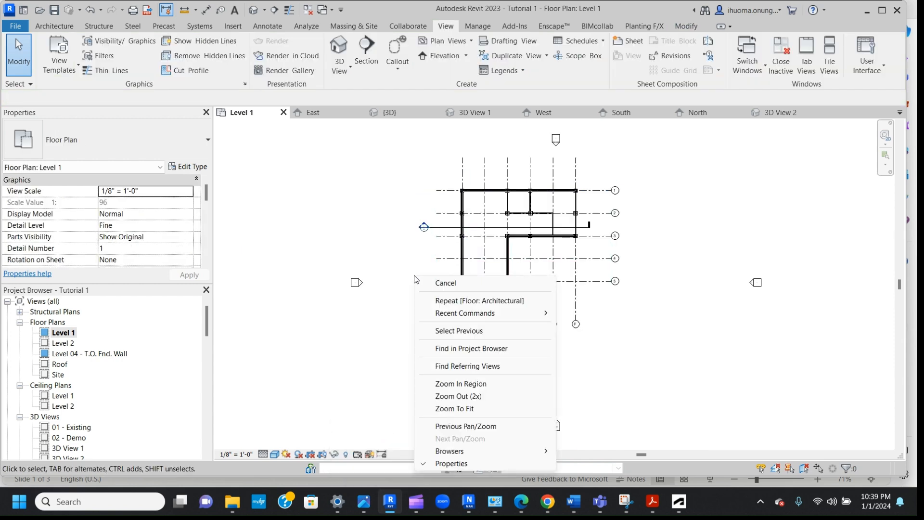
click(481, 384)
drag(448, 223, 597, 180)
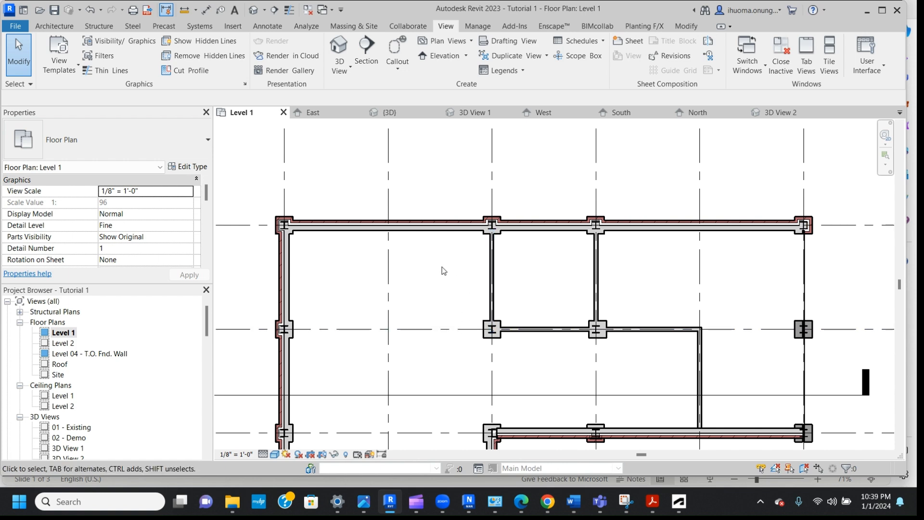
- Start a stair from Level 1 to Level 2 using the Assembled Stair type 7" max riser 11" tread
click(55, 29)
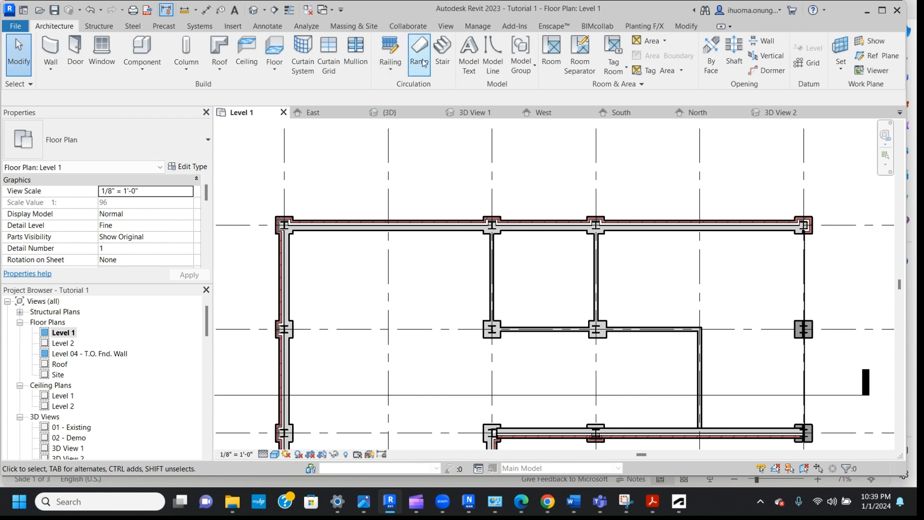
click(440, 62)
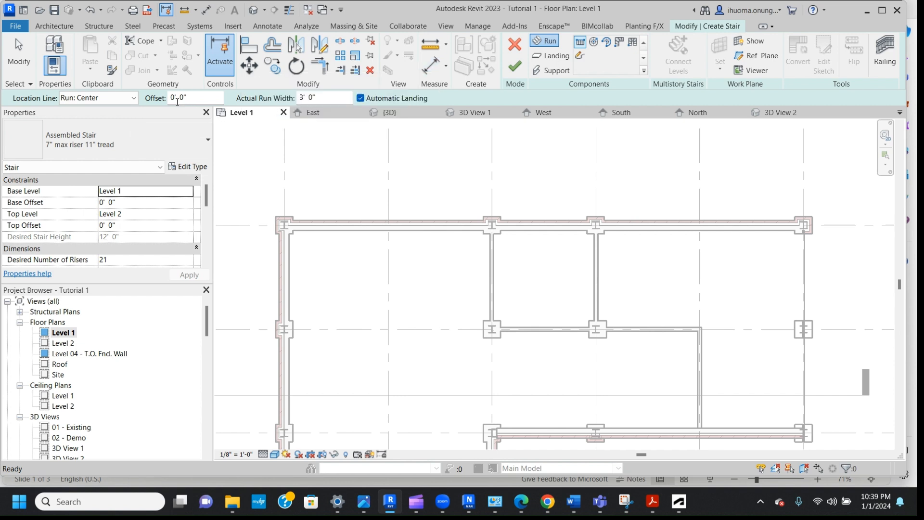
click(201, 139)
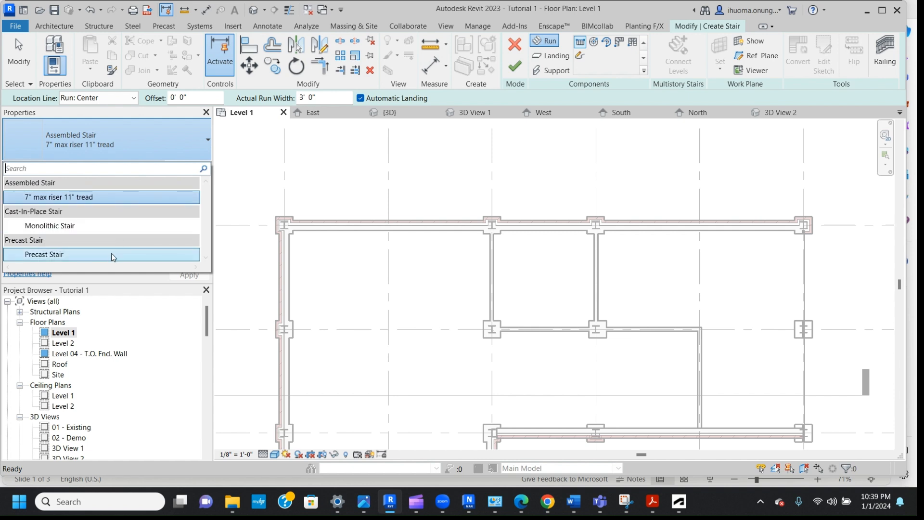
click(112, 199)
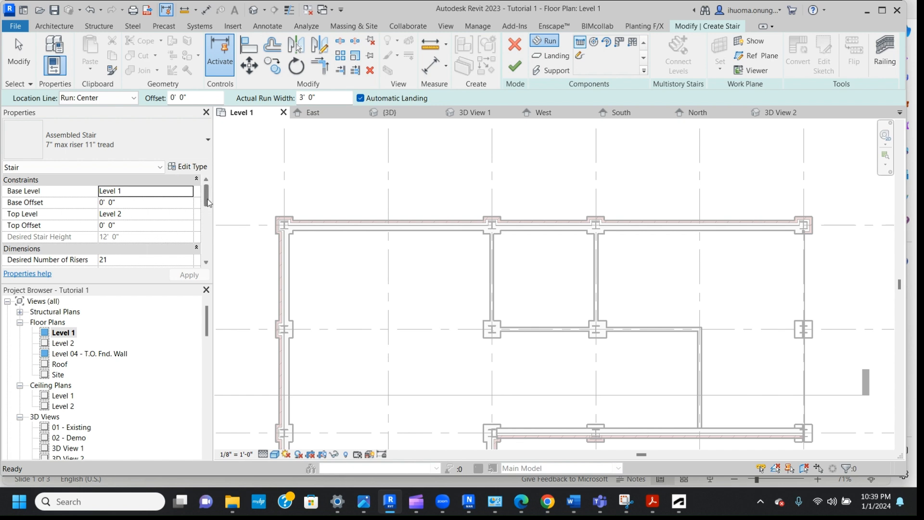
- Set the stair type's Minimum Run Width to 4' 0"
click(188, 167)
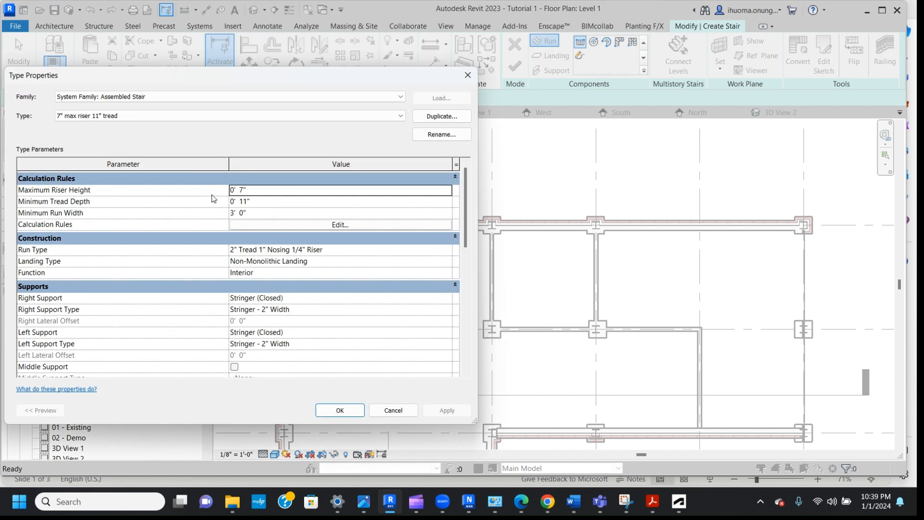
click(235, 213)
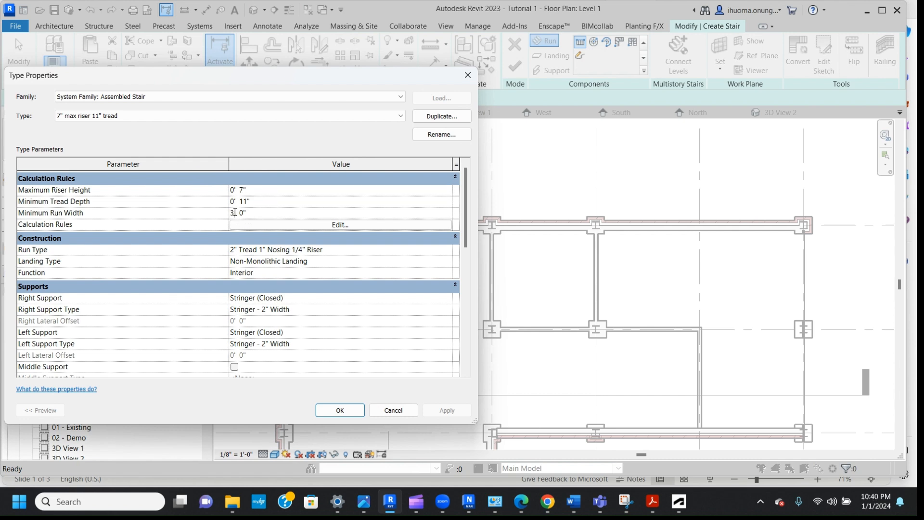
key(BackSpace)
text(4)
mouse_move(470, 237)
mouse_down()
mouse_move(473, 281)
mouse_move(471, 236)
mouse_up()
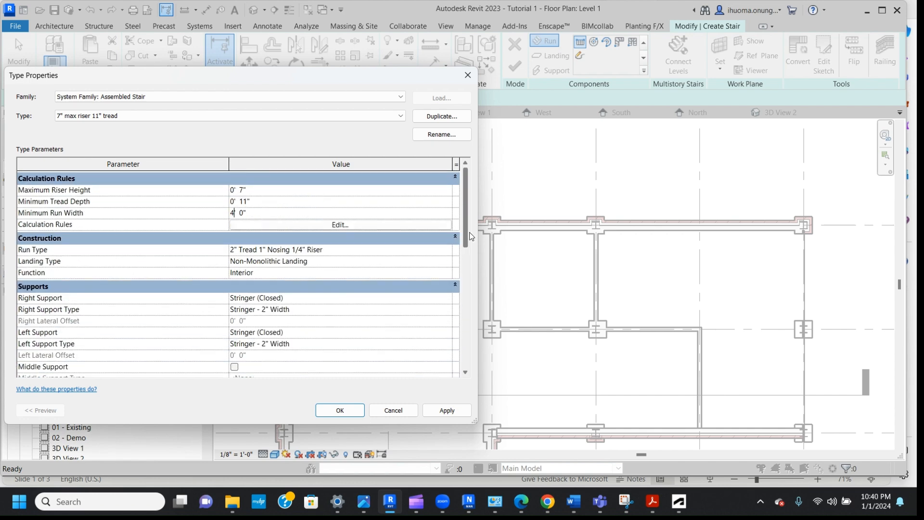
click(339, 410)
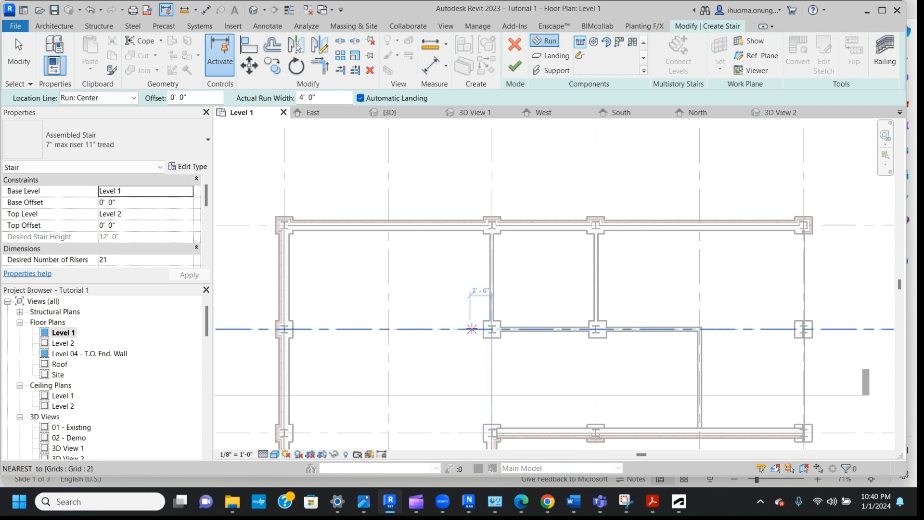
- Draw a U-shaped stair beside the grid C wall: an 8'-3" run from grid 2 towards grid 1, then a parallel return run using the remaining risers
click(472, 329)
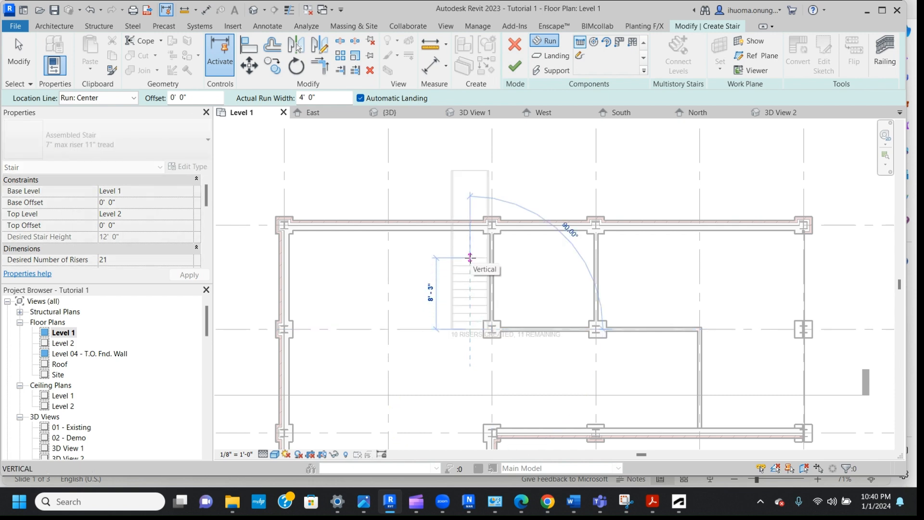
click(471, 259)
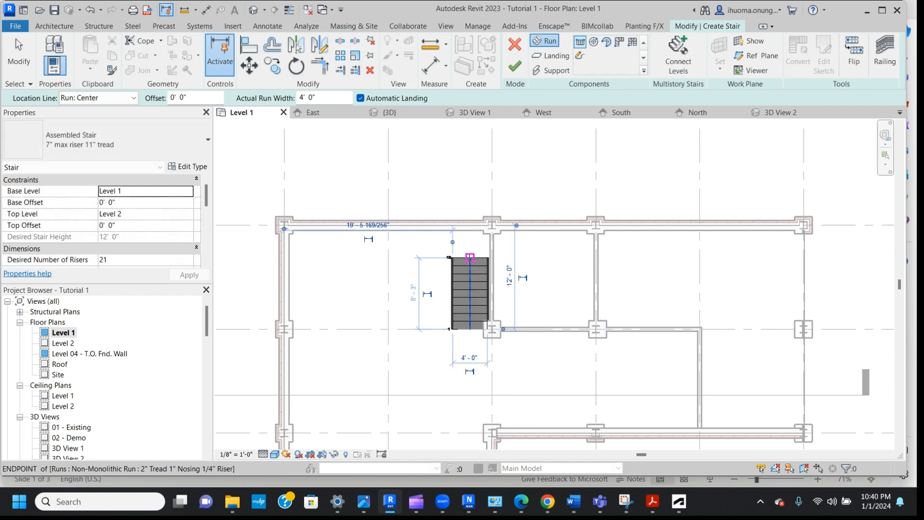
click(414, 257)
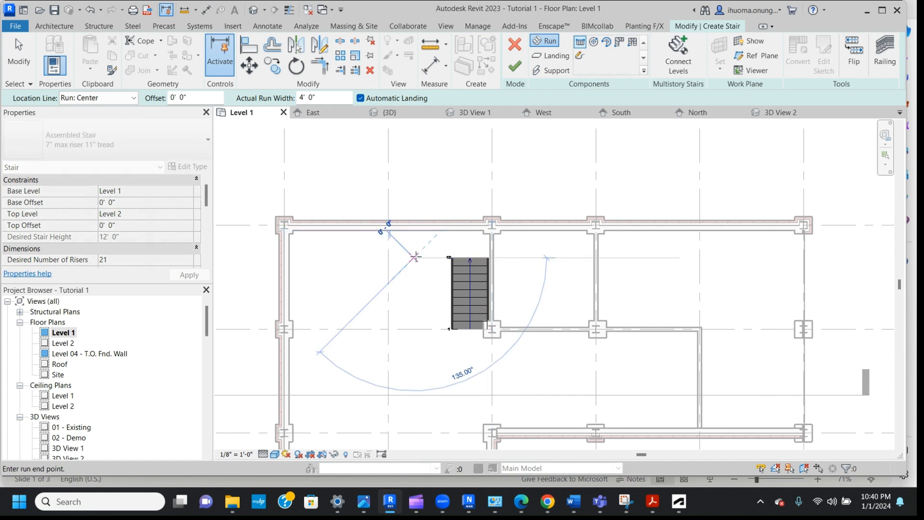
click(414, 337)
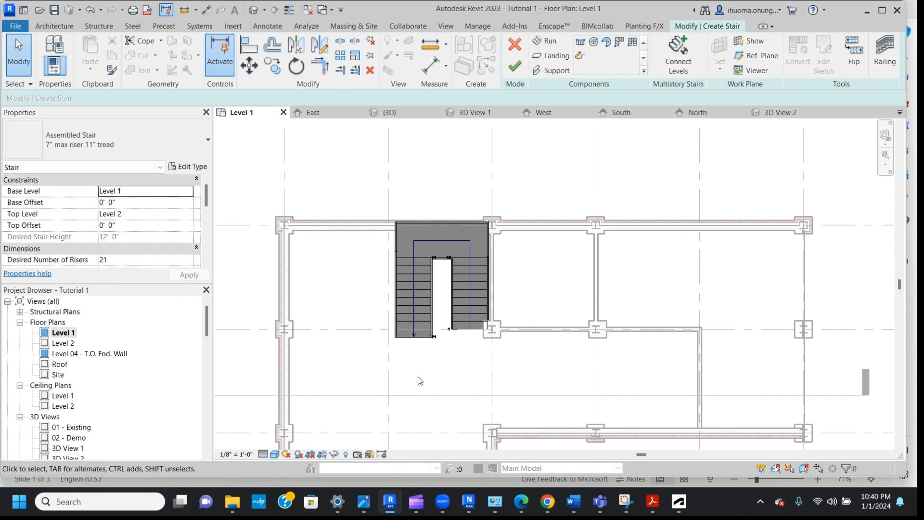
- Reduce the stair landing's depth to about 2'-9" by pulling its outer edge in from the exterior wall along grid 1
right_click(357, 319)
click(416, 227)
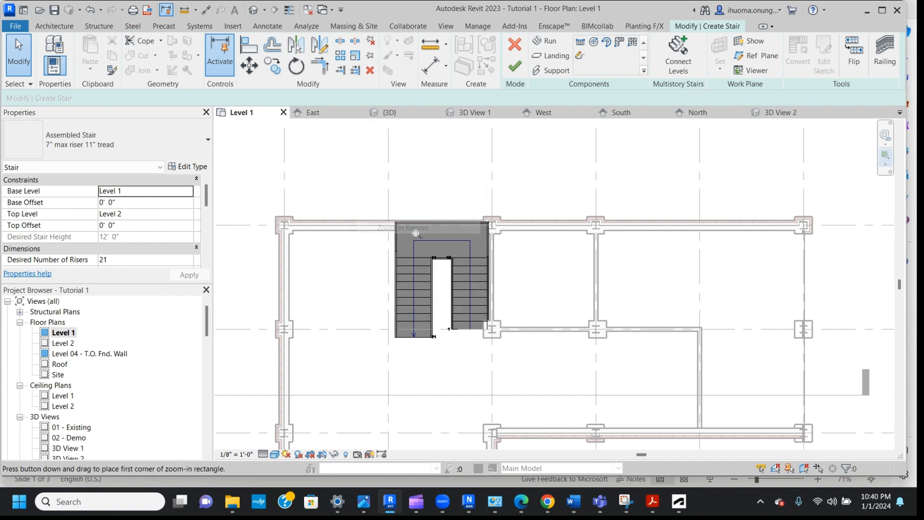
drag(262, 381, 620, 180)
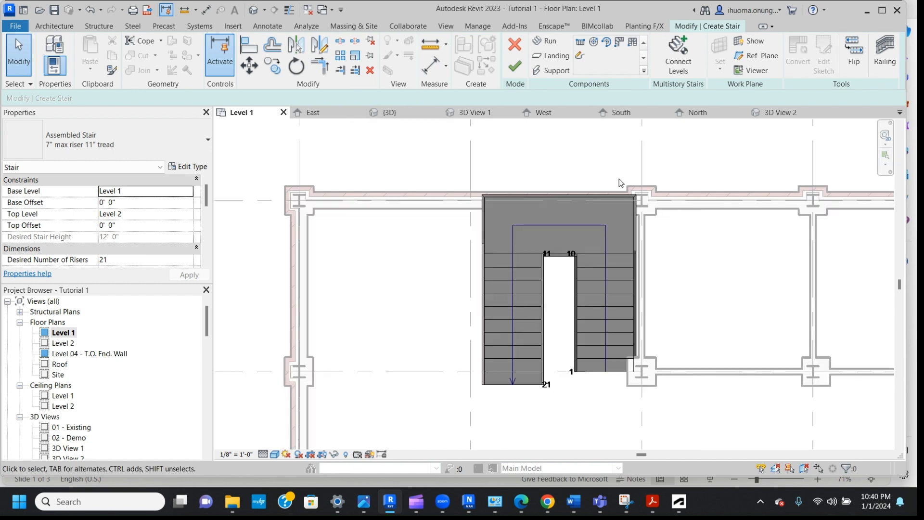
click(495, 286)
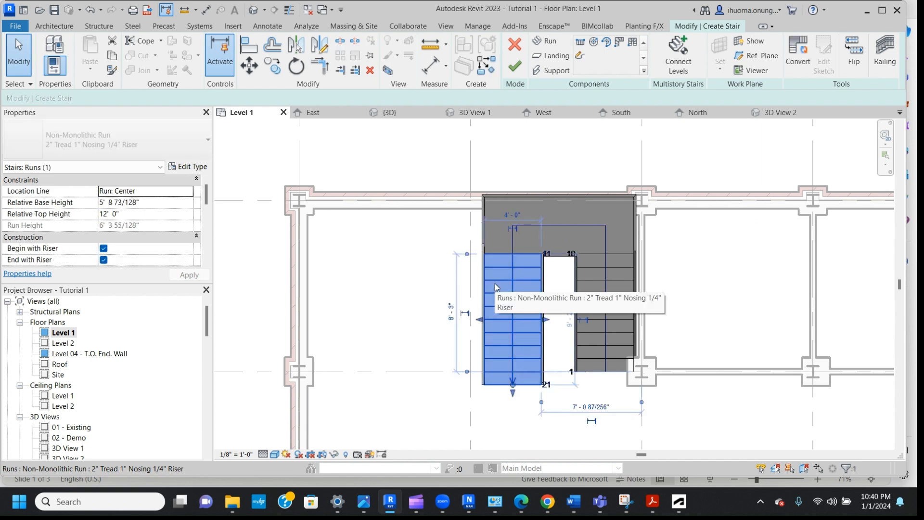
click(575, 199)
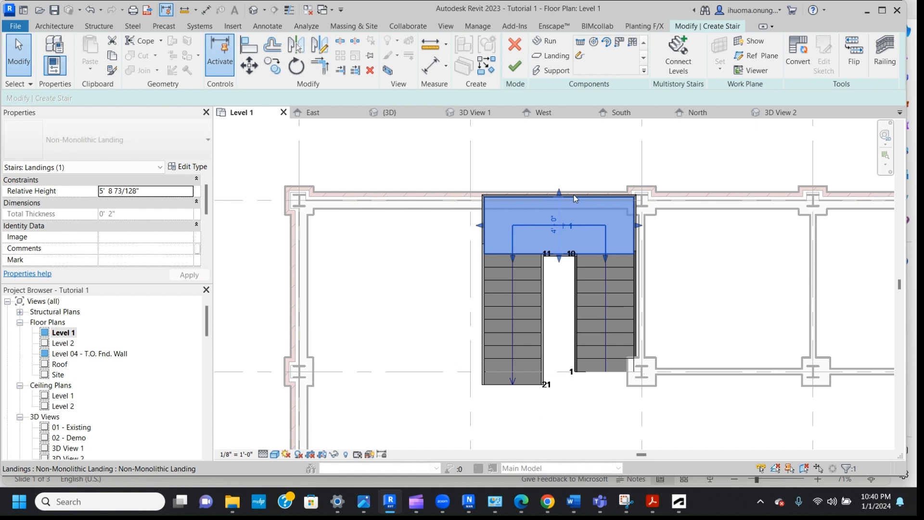
click(581, 269)
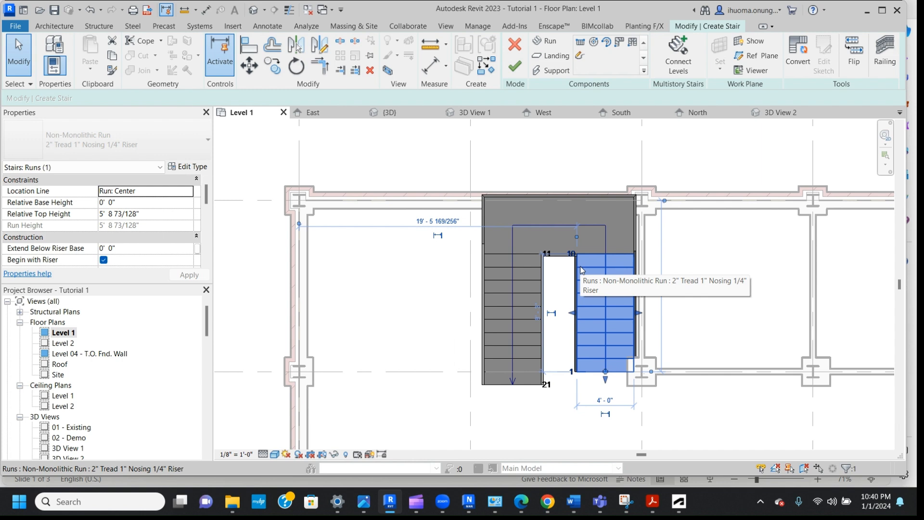
click(563, 198)
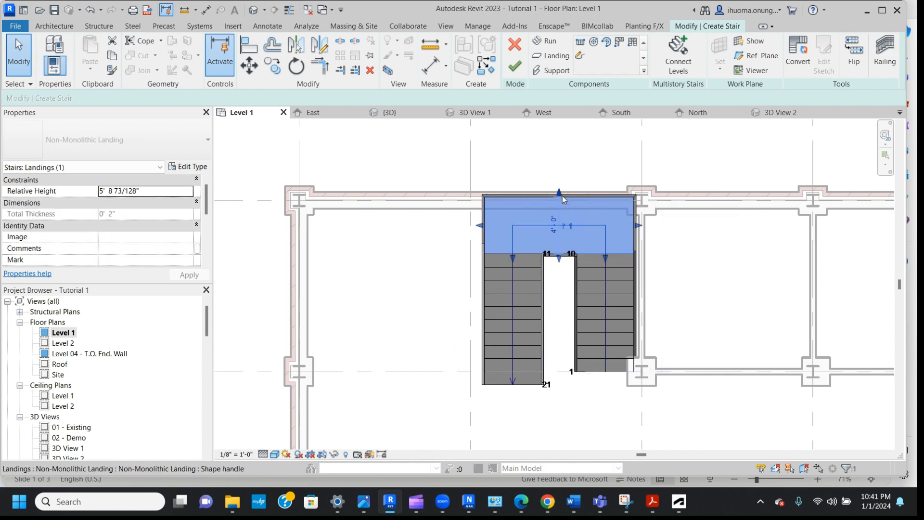
drag(561, 192, 562, 213)
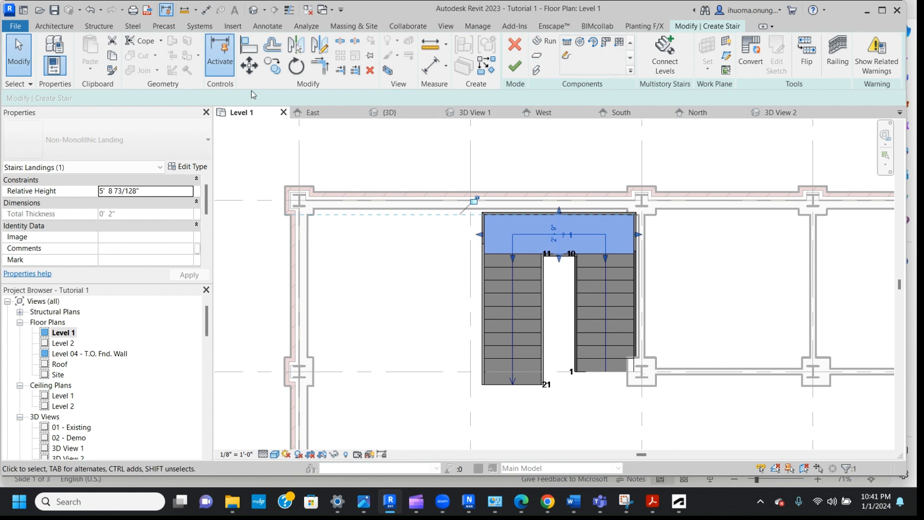
- Move the landing with its runs about 8" away from the grid C wall to clear the columns, and finish the stair
click(250, 66)
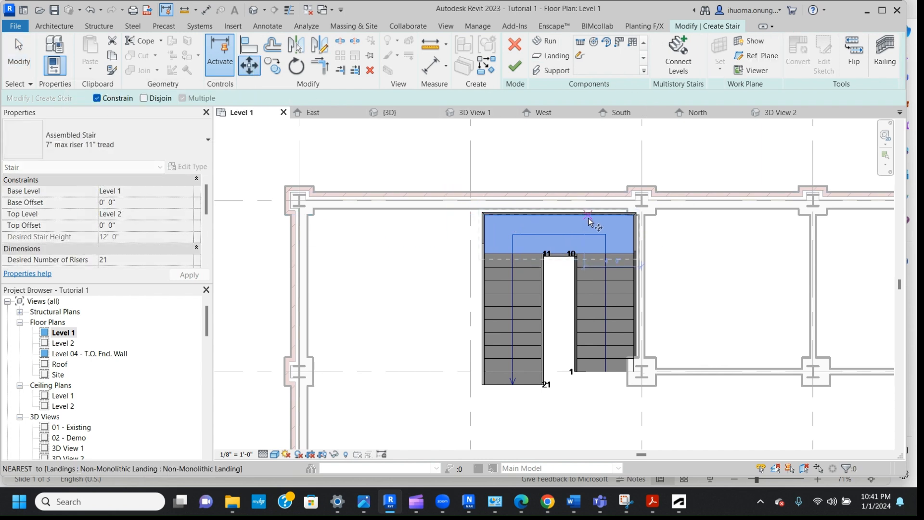
click(640, 213)
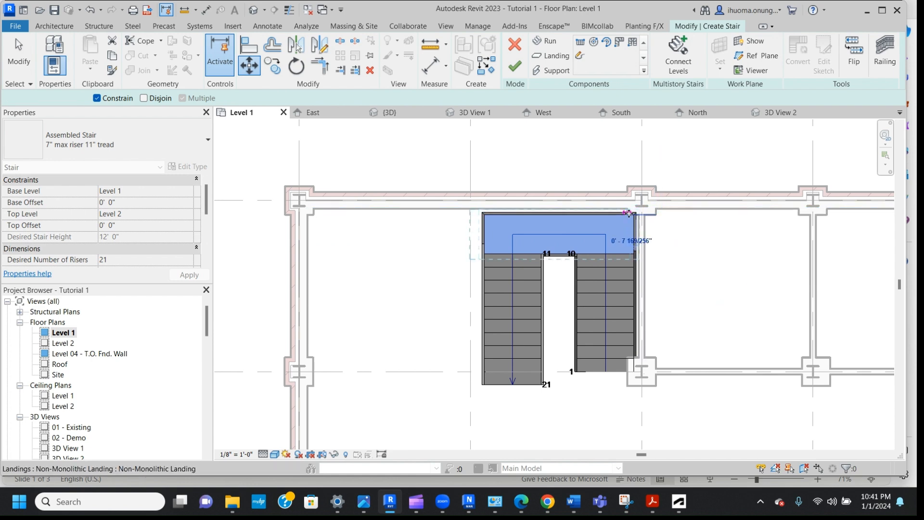
click(631, 216)
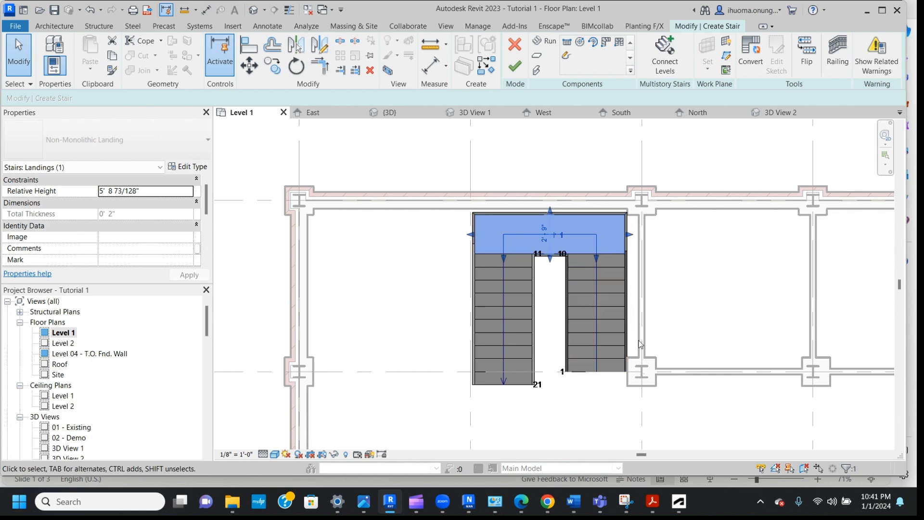
click(516, 68)
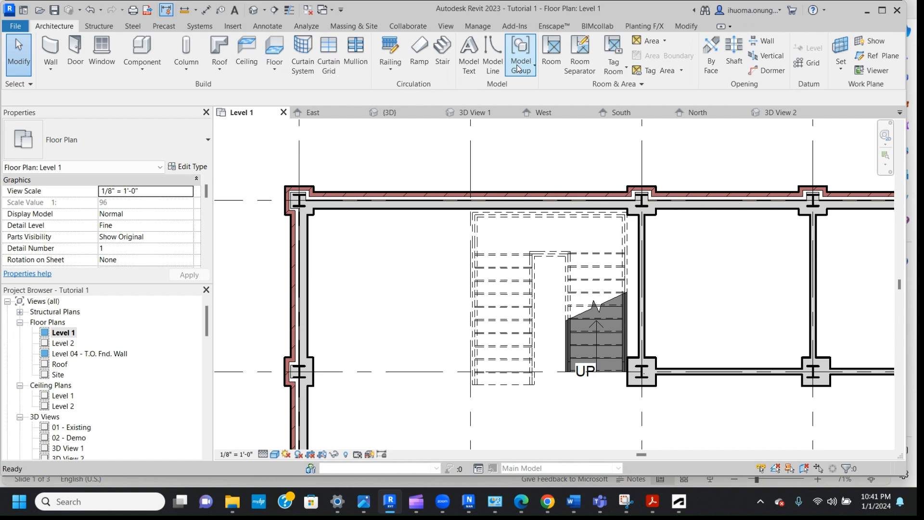
- Open the U-shaped stair for editing, examine its type's calculation rules, run, landing and support settings, and finish the edit without changes
click(534, 286)
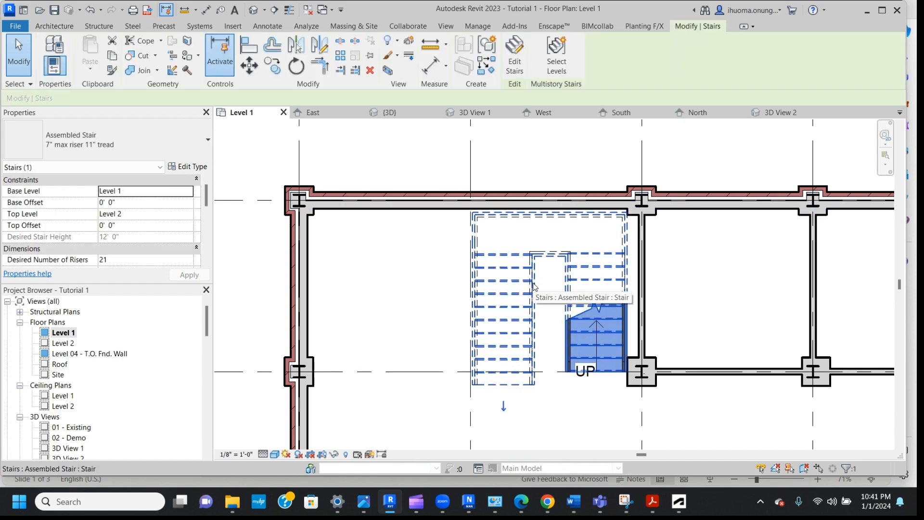
click(518, 59)
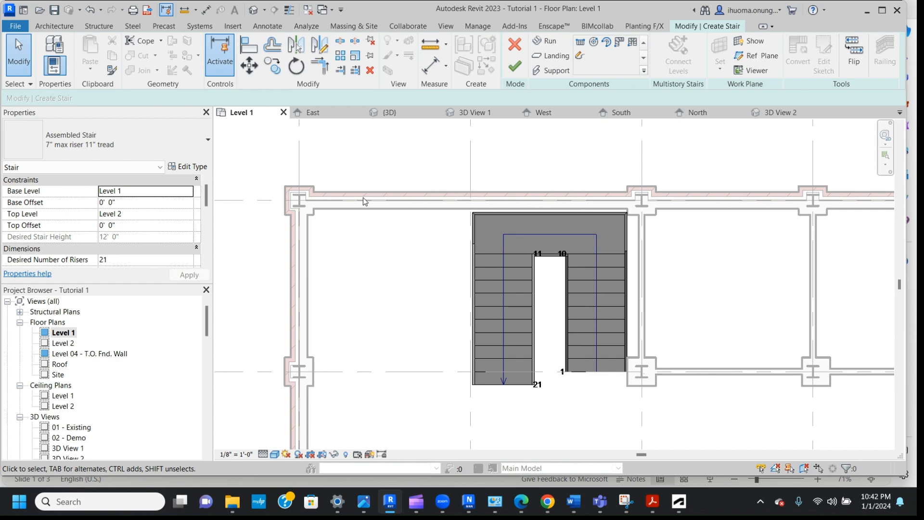
click(197, 168)
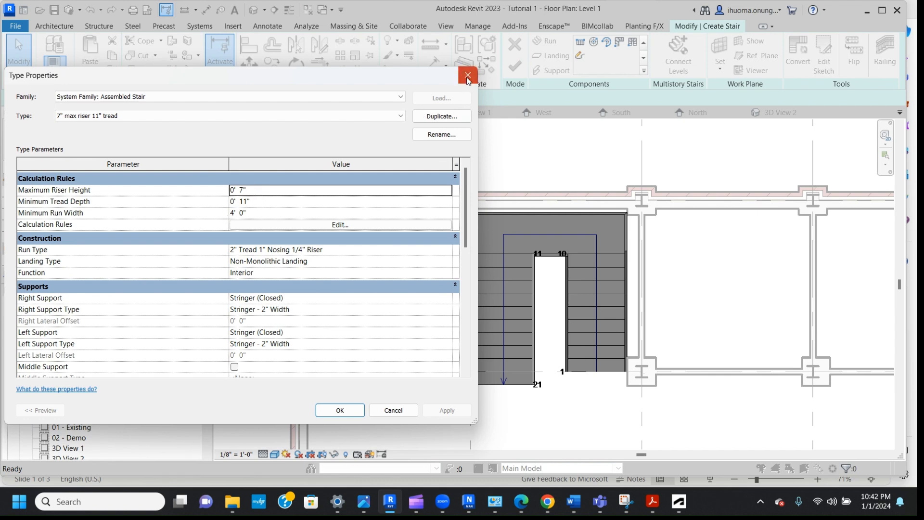
click(468, 76)
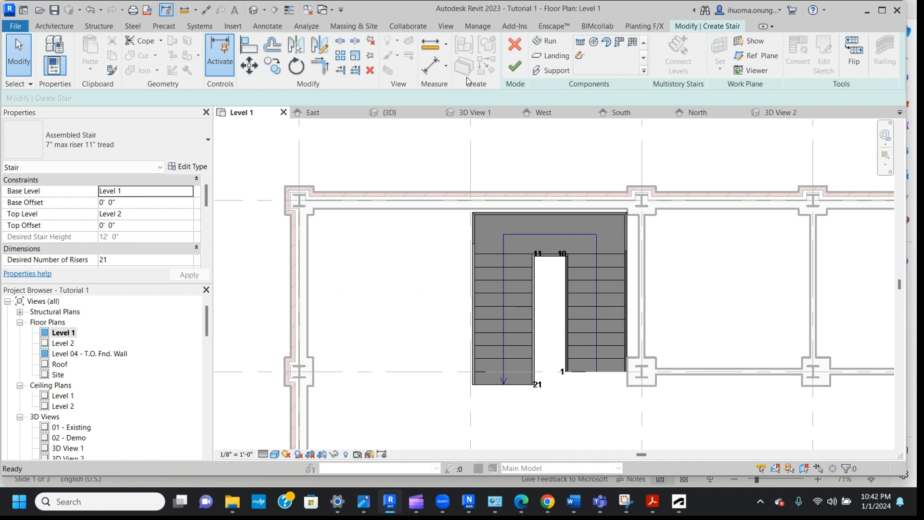
click(517, 72)
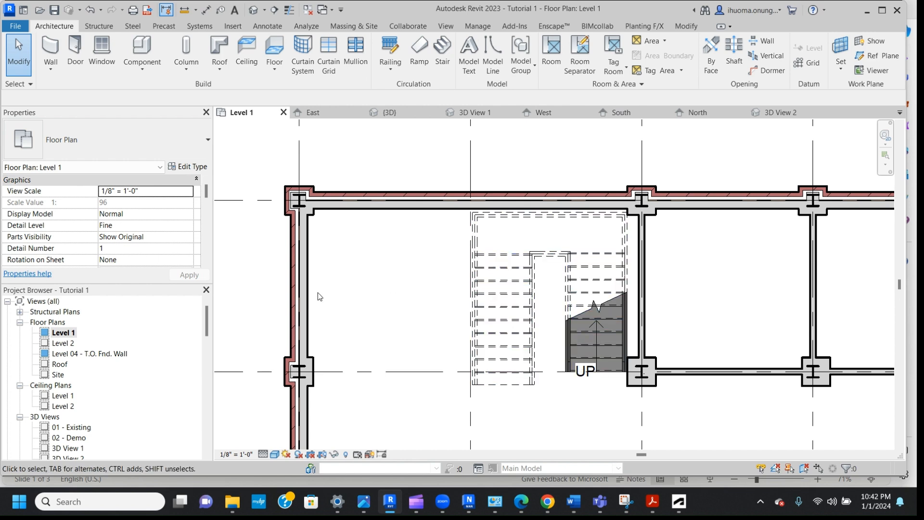
- Open the Level 2 floor plan and check its underlay range properties
click(74, 346)
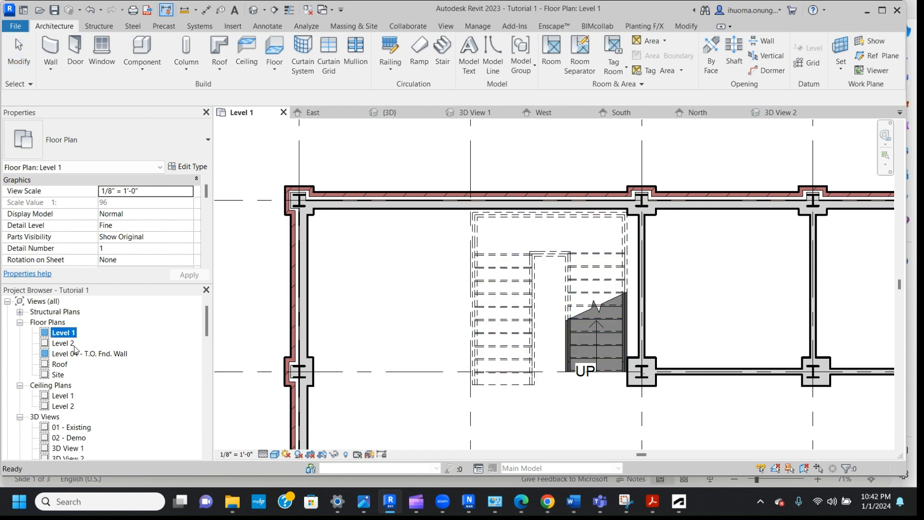
double_click(68, 344)
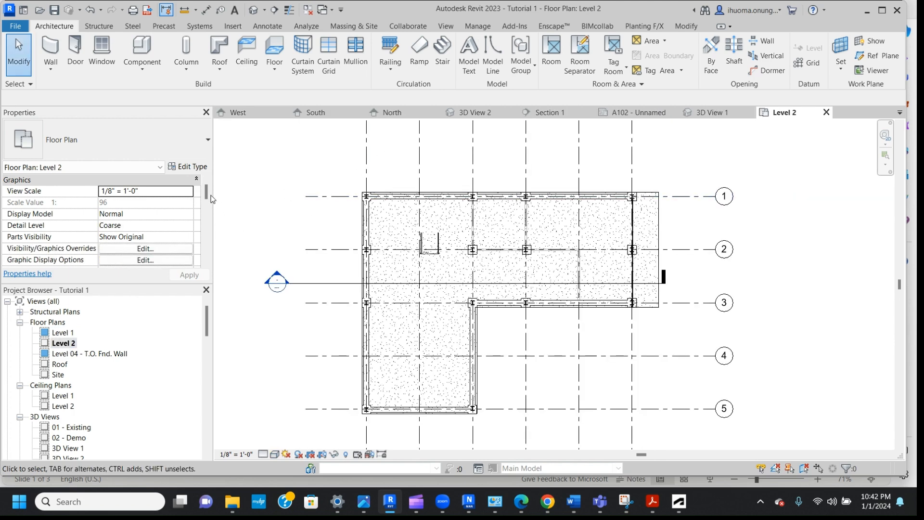
drag(210, 195, 211, 225)
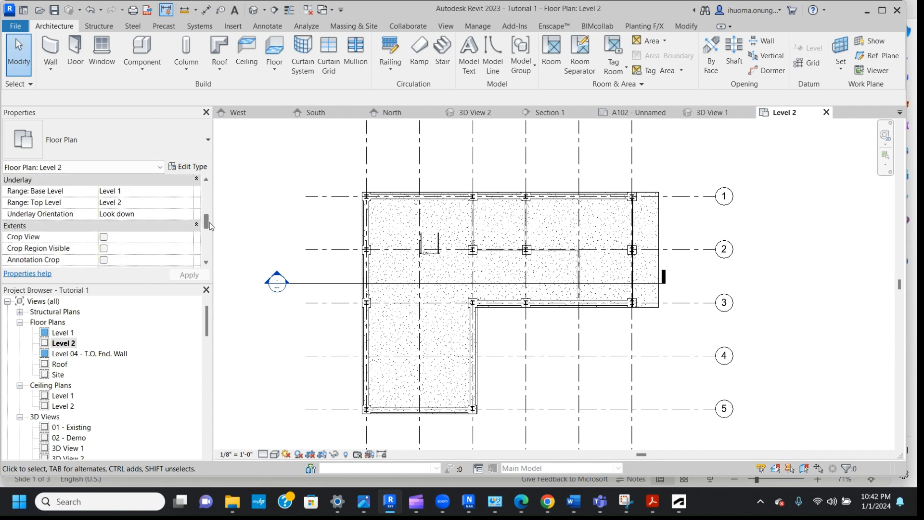
drag(210, 221, 209, 220)
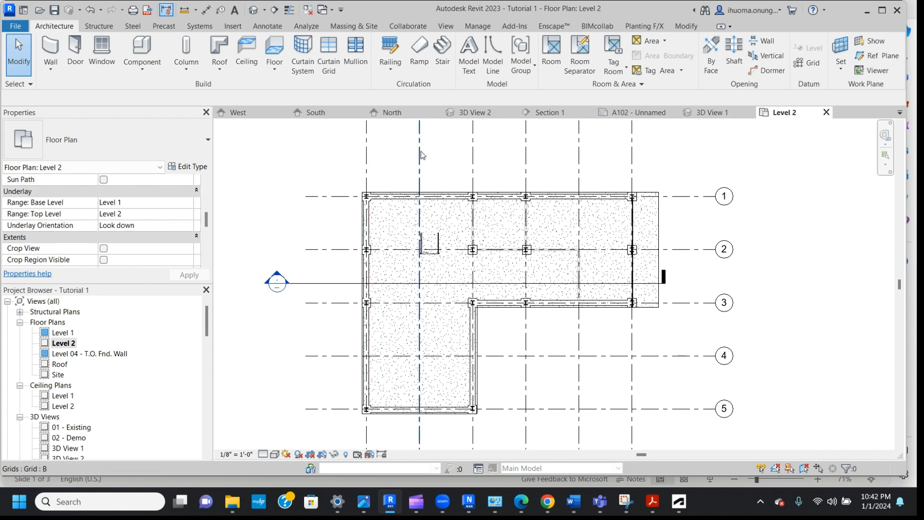
- Set the Level 2 plan's visual style to Shaded
right_click(317, 178)
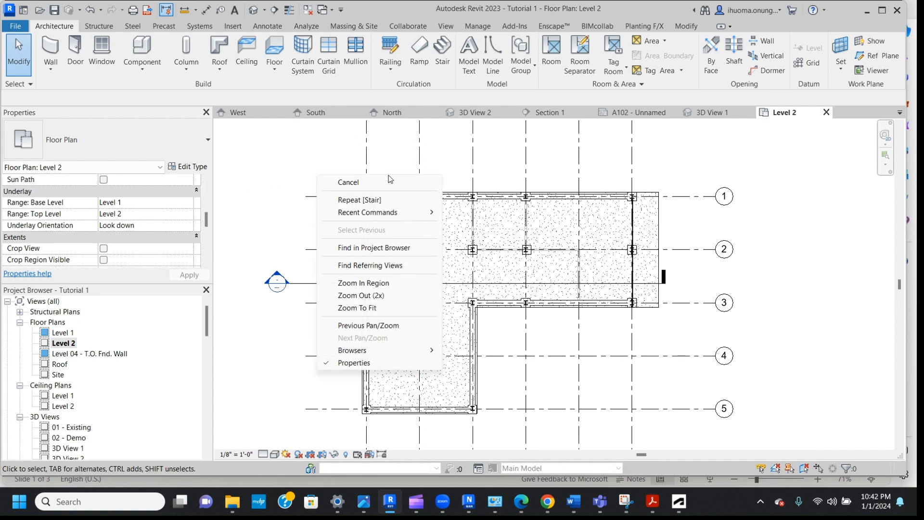
click(376, 287)
drag(344, 291, 647, 164)
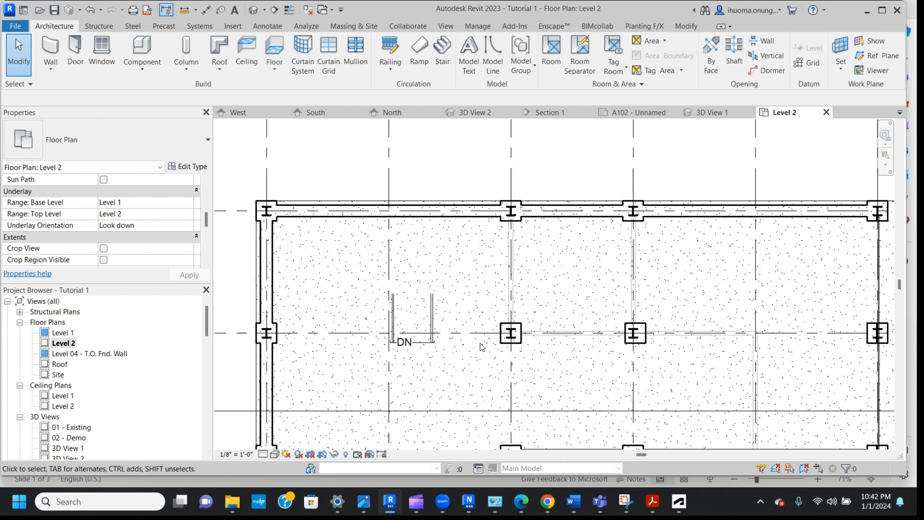
click(400, 313)
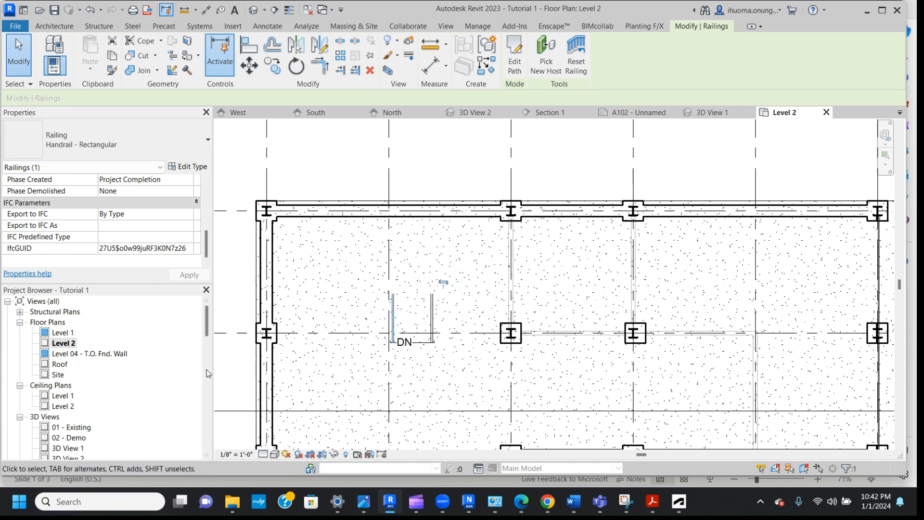
click(277, 455)
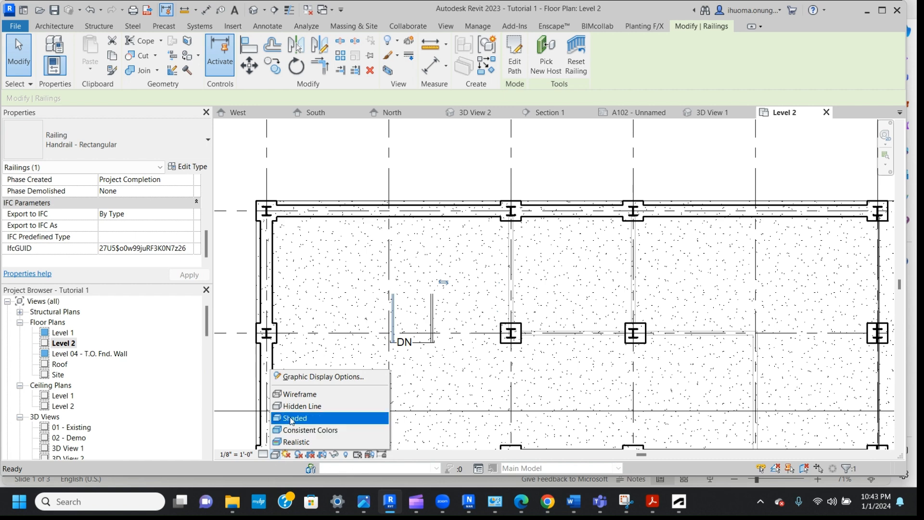
click(292, 419)
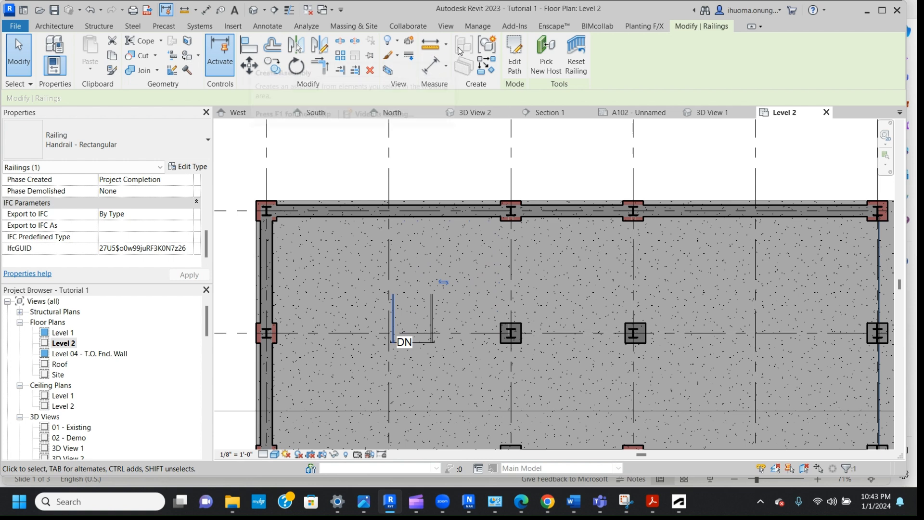
- Edit the Level 2 concrete slab's boundary, tracing a closed opening around the stair with edges of 11'-2", 6'-8", 11", 4'-2" and 12'-1", and finish
click(304, 200)
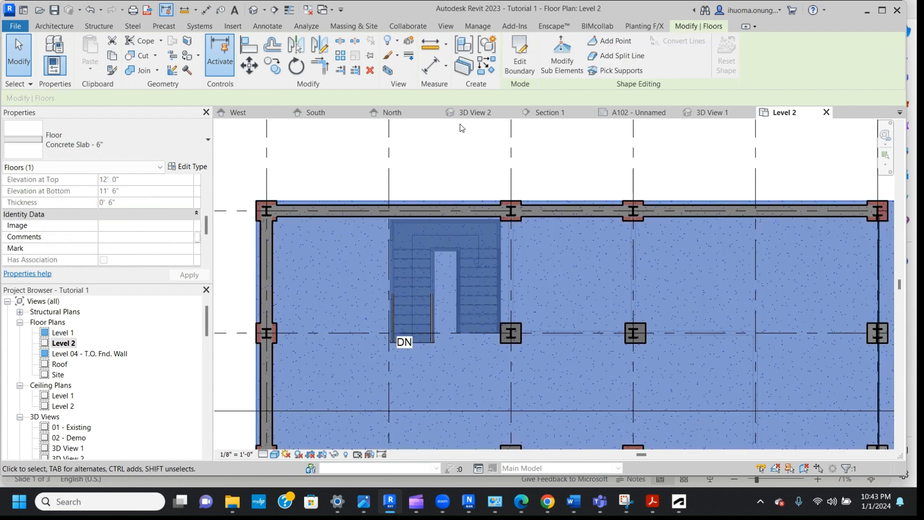
click(521, 54)
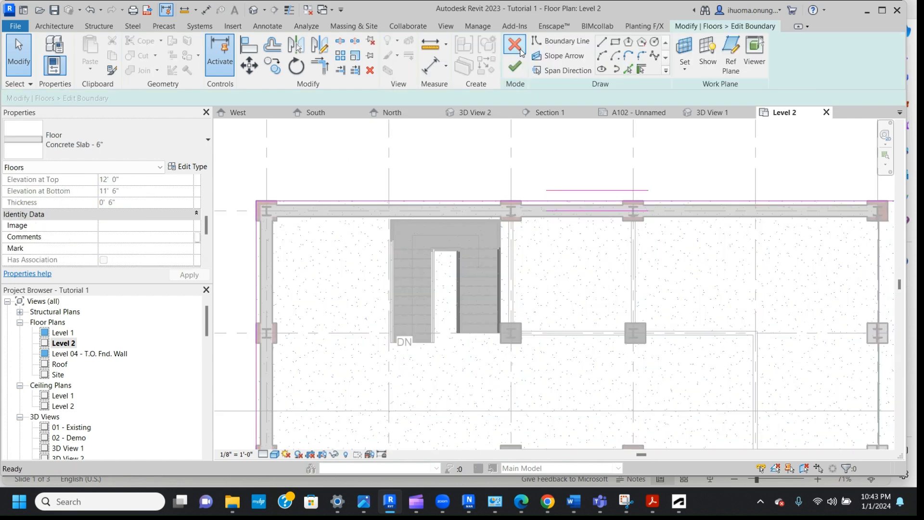
right_click(604, 46)
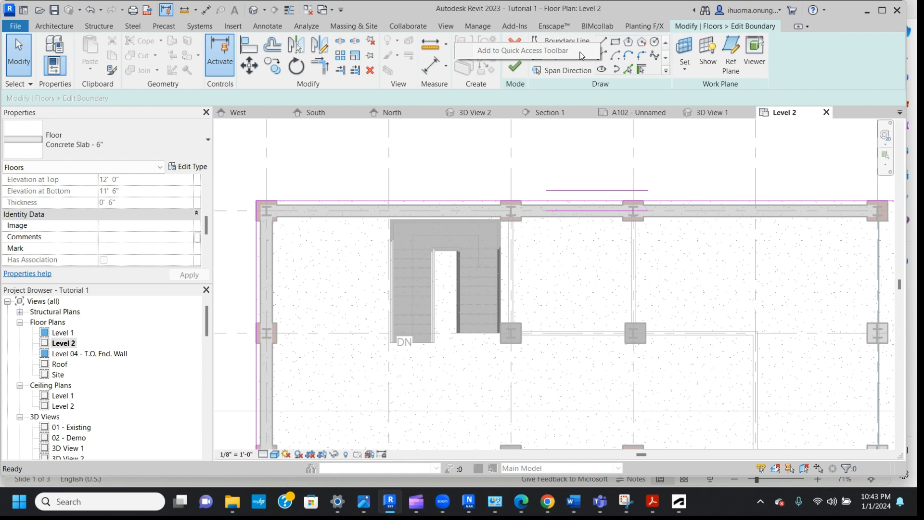
click(562, 40)
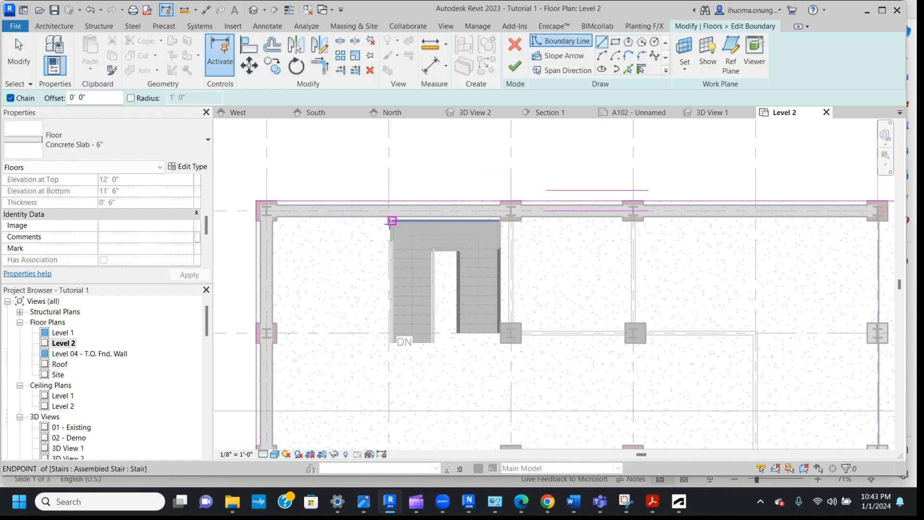
click(394, 223)
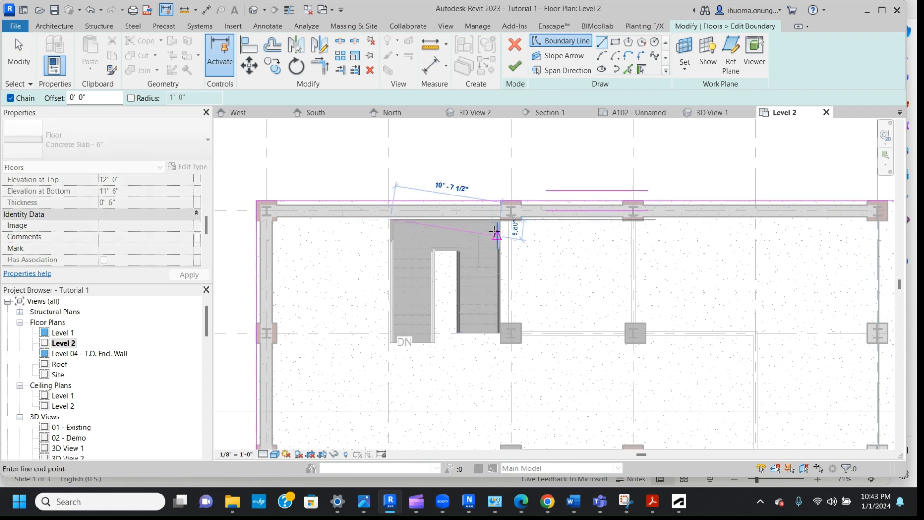
click(500, 219)
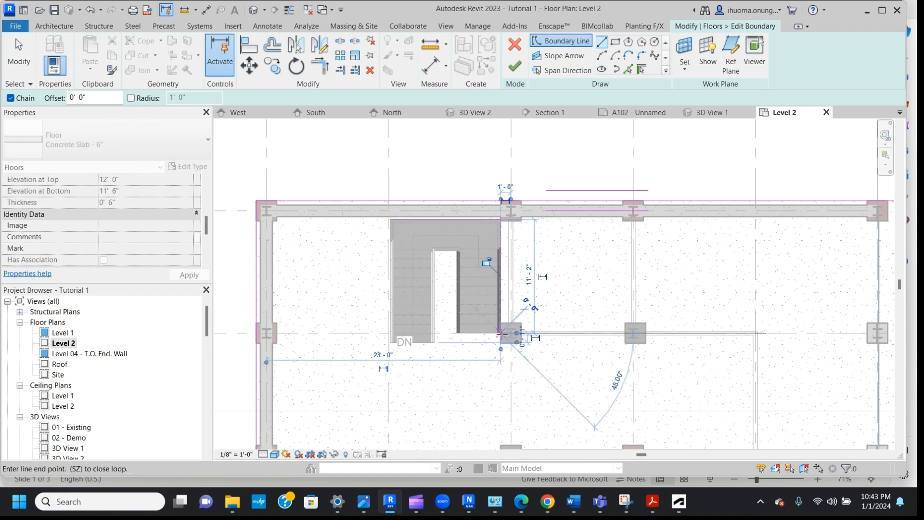
click(501, 332)
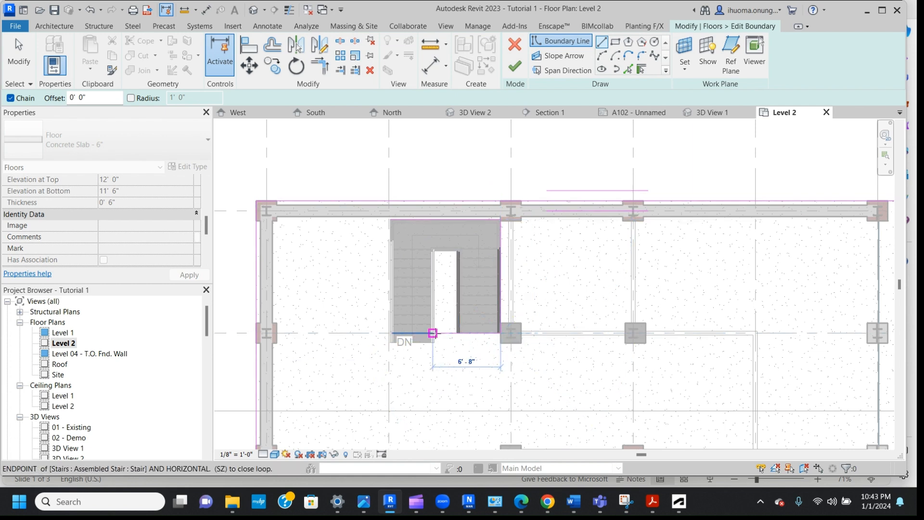
click(436, 332)
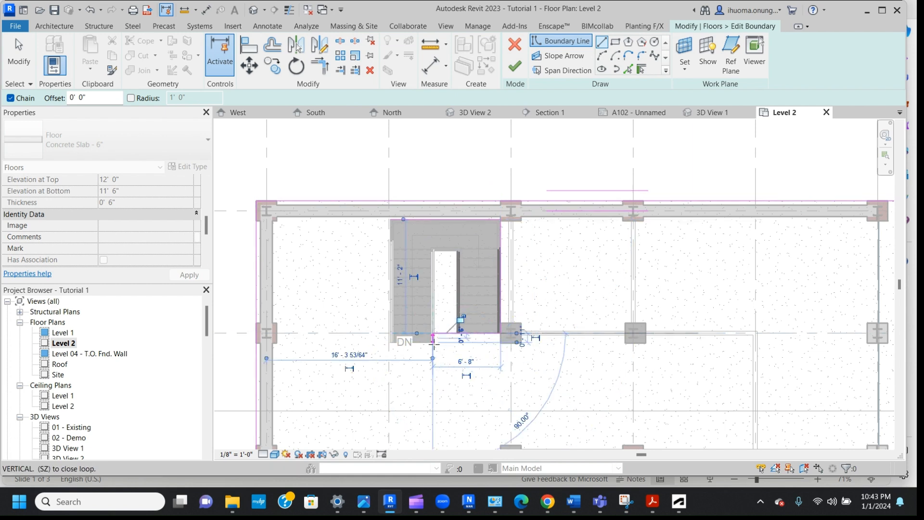
click(433, 342)
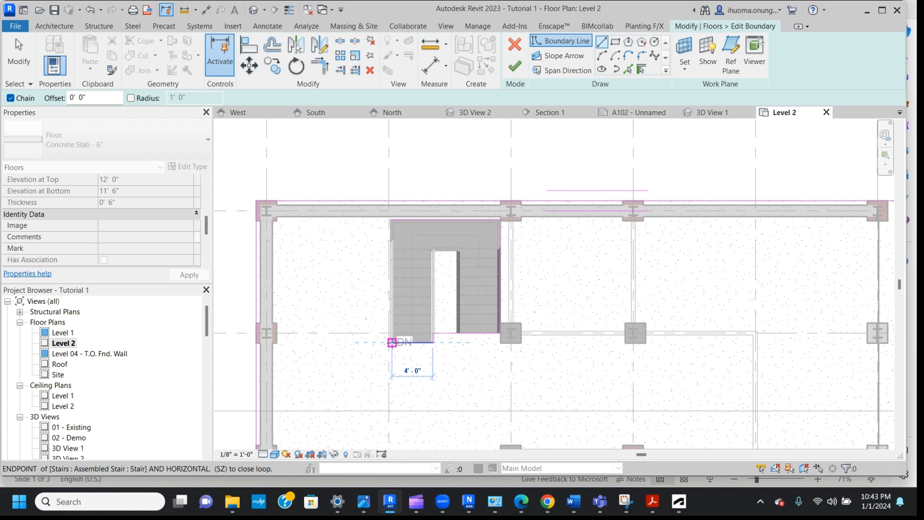
click(390, 342)
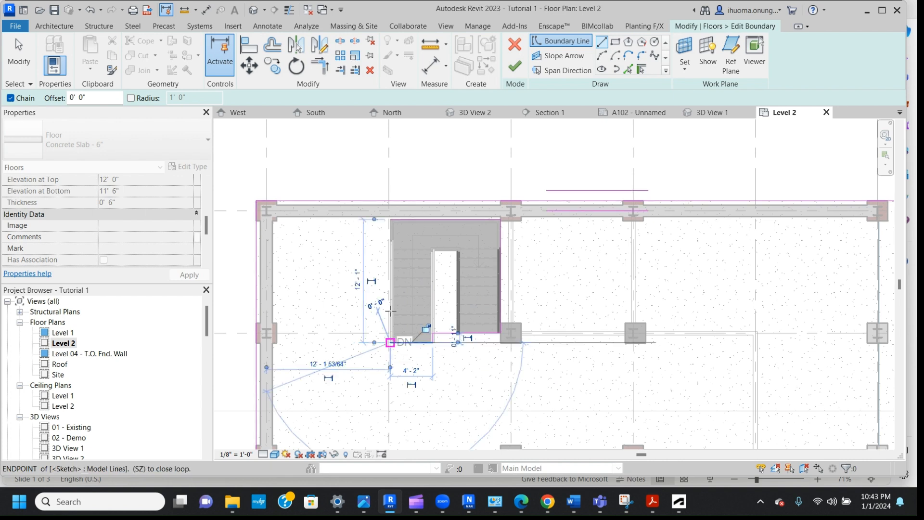
click(390, 220)
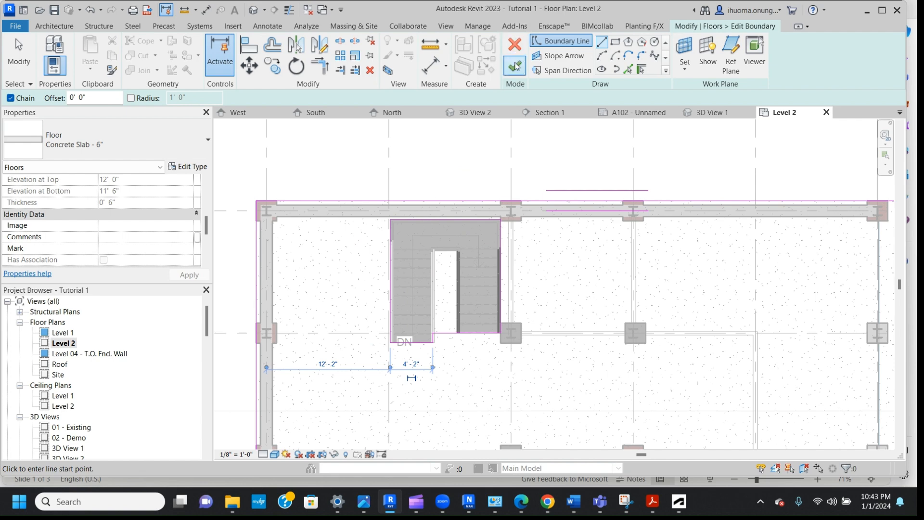
click(514, 67)
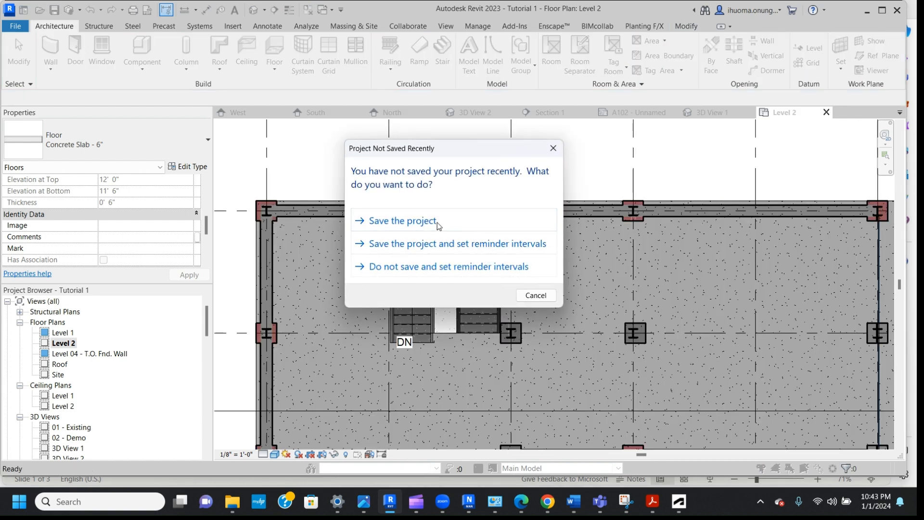
- Skip saving the project and accept the save reminder interval of 30 minutes
click(459, 265)
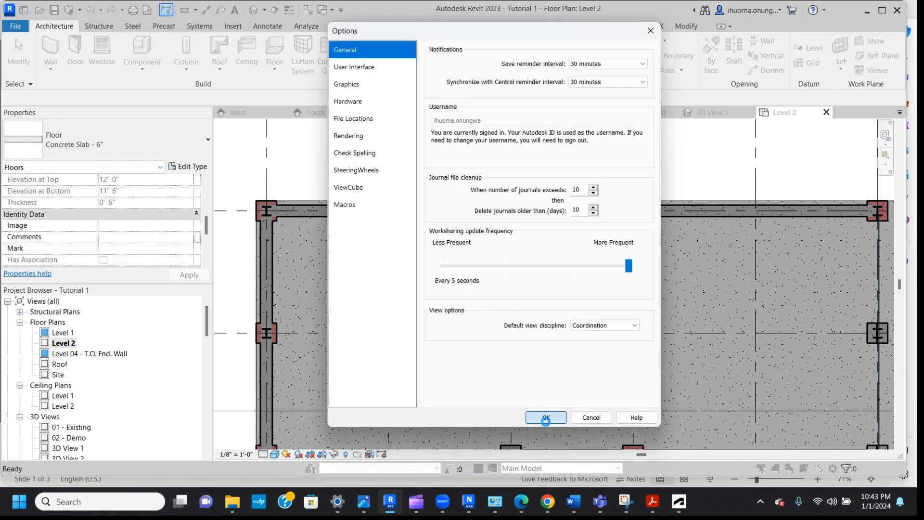
click(546, 422)
drag(546, 421, 627, 324)
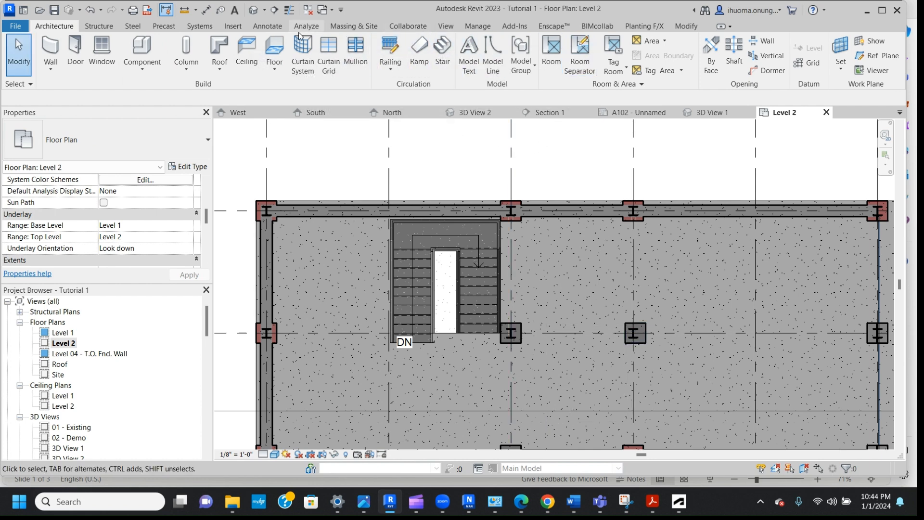
- Open the default 3D view and inspect the stair in its slab opening from above, checking the stair's base and top level constraints
click(442, 25)
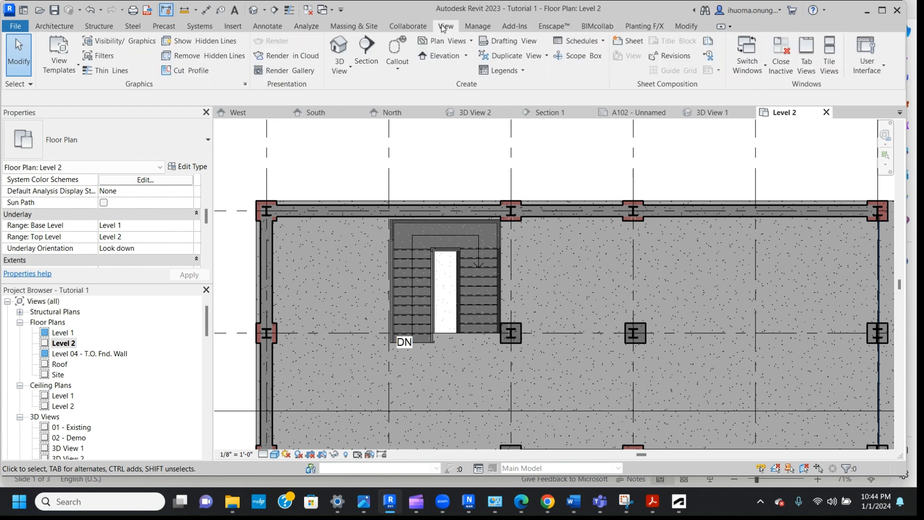
click(340, 66)
click(337, 93)
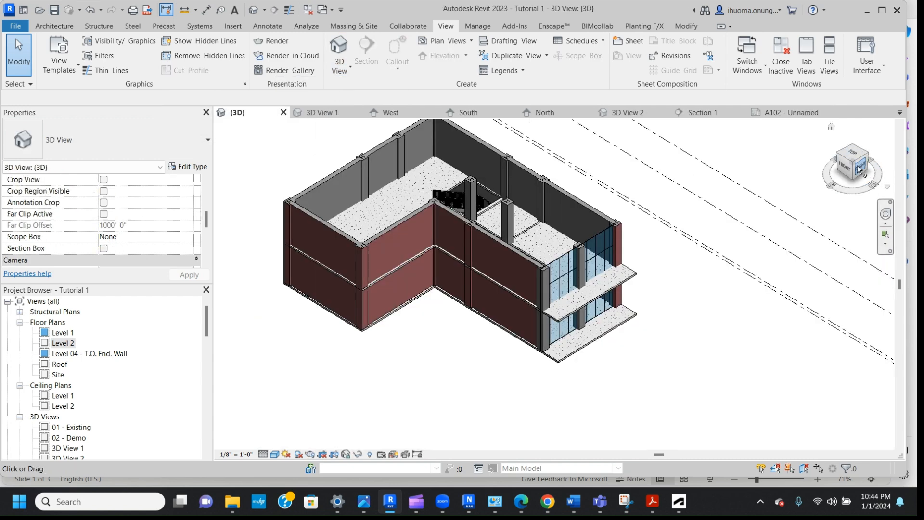
mouse_move(855, 165)
mouse_down()
mouse_move(887, 185)
mouse_move(223, 184)
mouse_move(262, 184)
mouse_up()
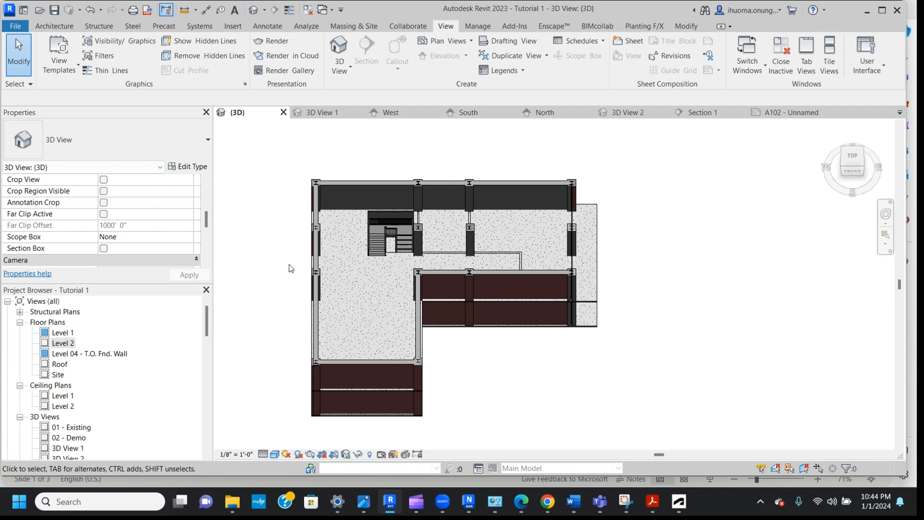
click(381, 239)
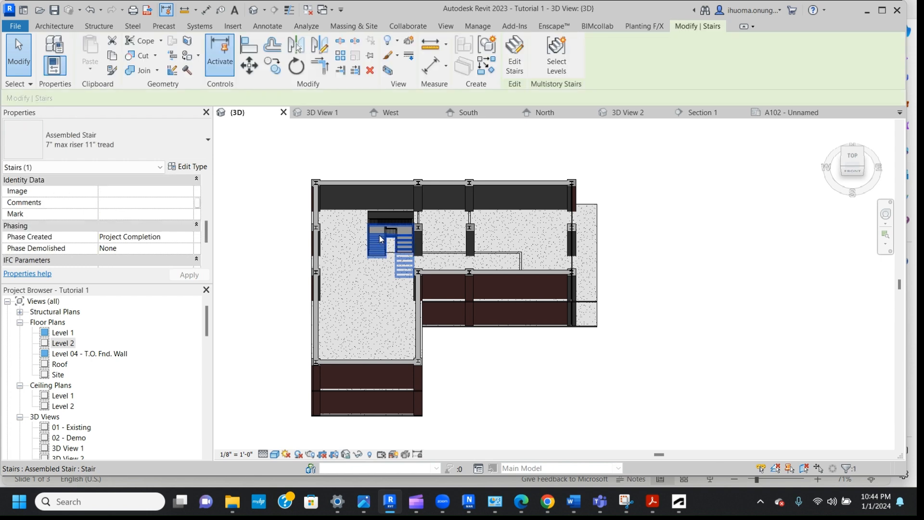
drag(206, 232, 208, 203)
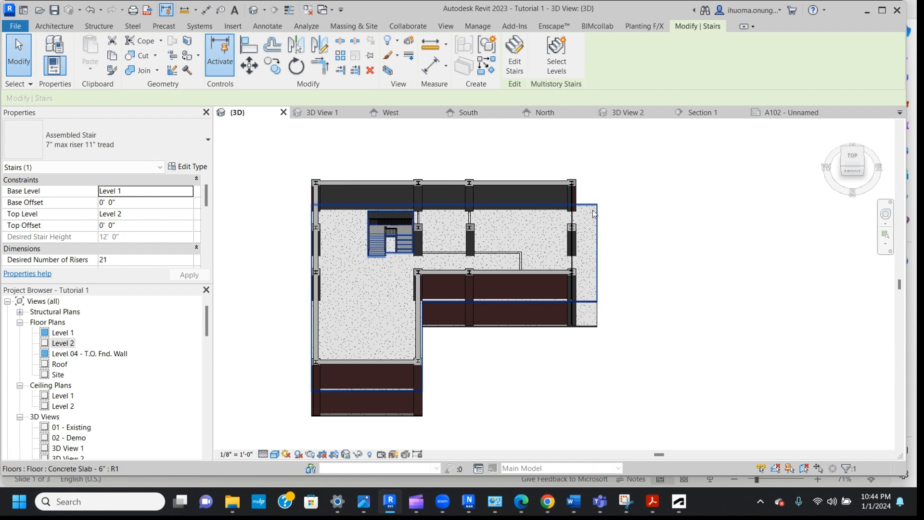
- In the Level 2 plan, sketch a Handrail - Rectangular railing path about 12'-6" long along the stair's edge at grid B and finish it
double_click(62, 343)
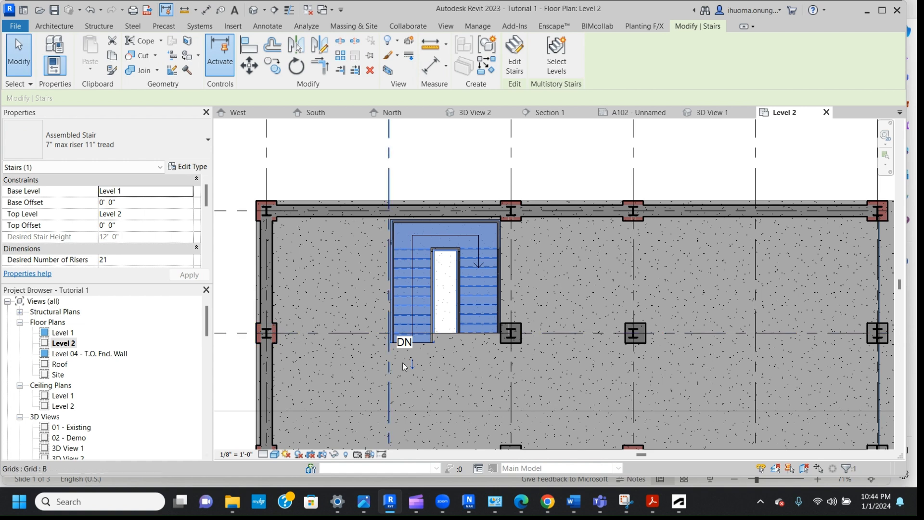
right_click(51, 28)
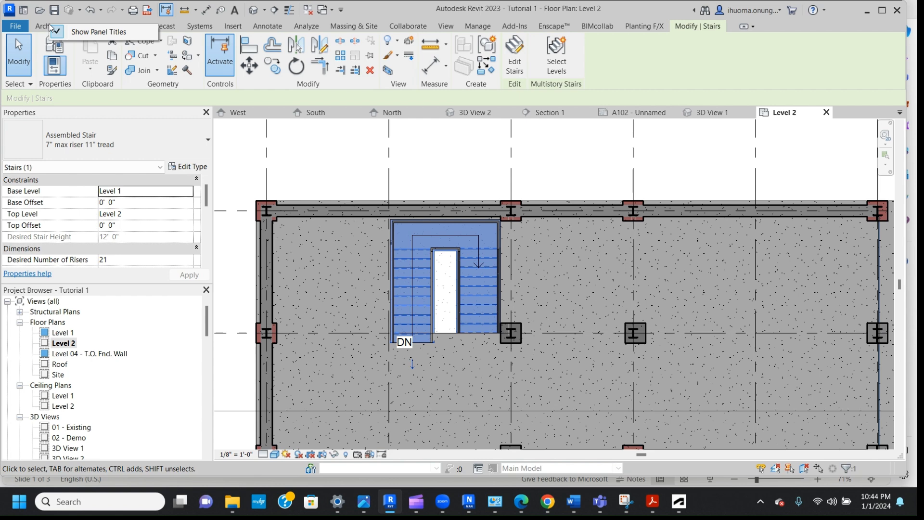
click(47, 27)
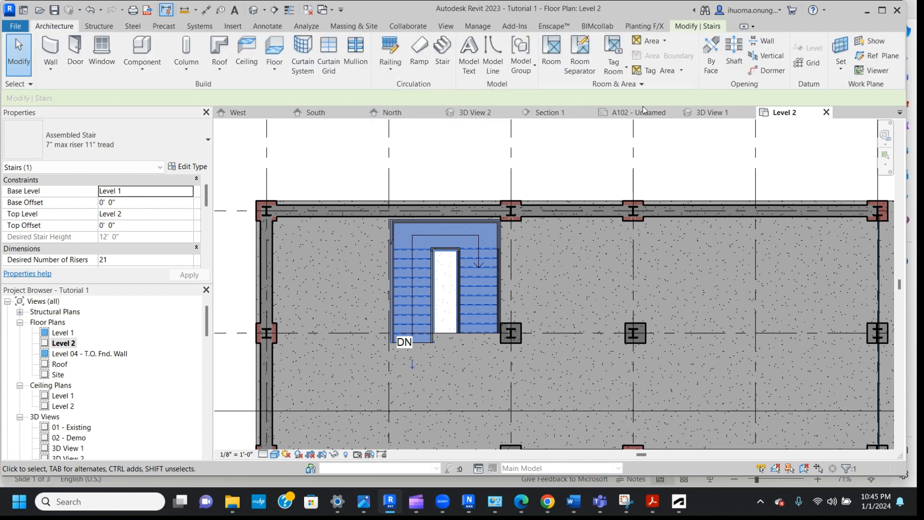
right_click(391, 71)
click(391, 70)
click(391, 70)
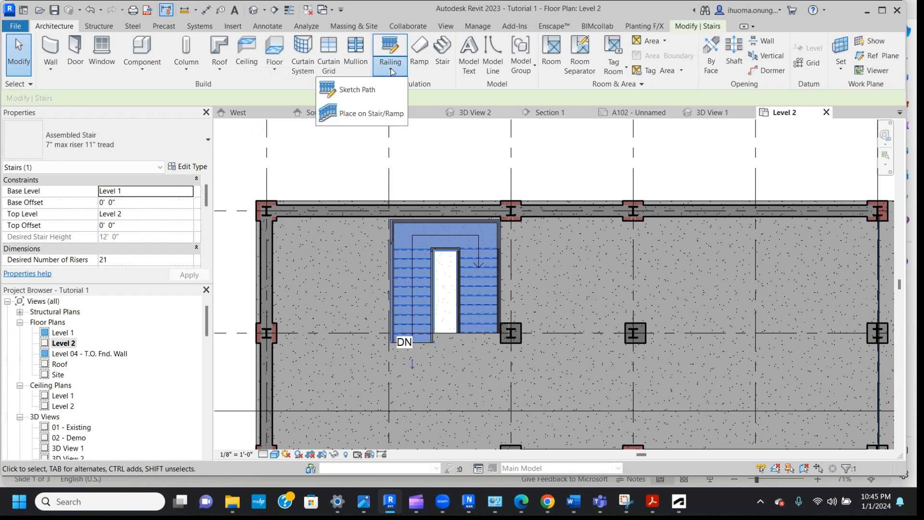
click(361, 89)
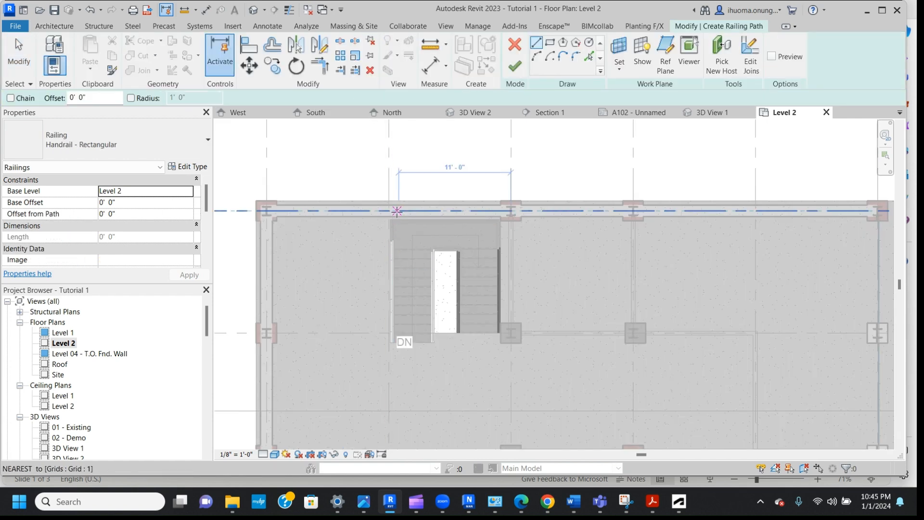
click(392, 341)
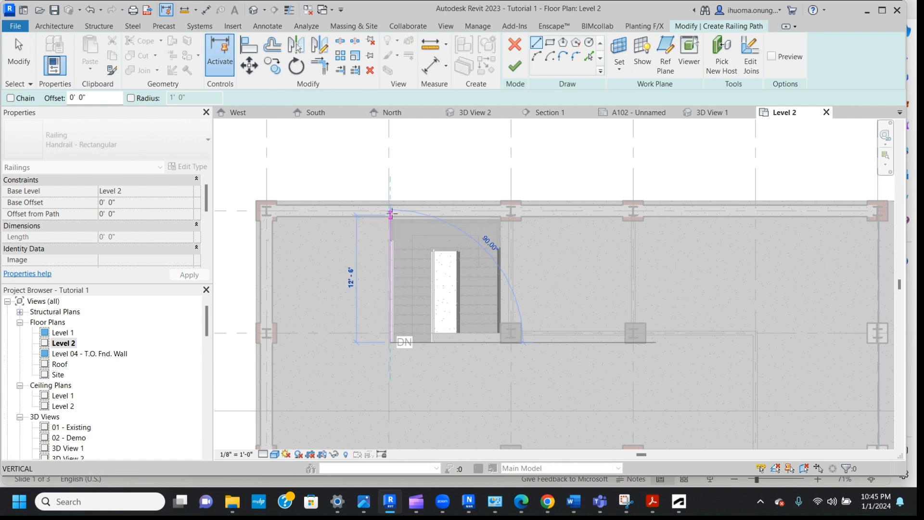
click(391, 213)
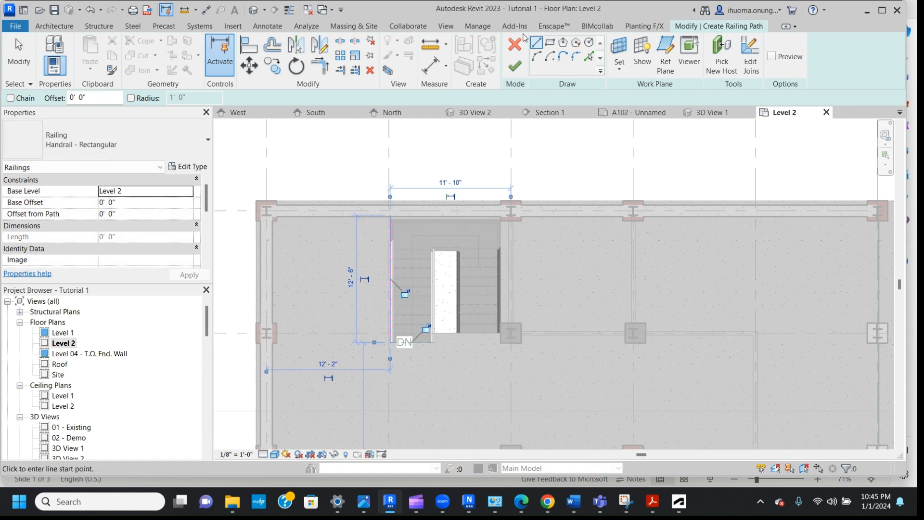
click(515, 66)
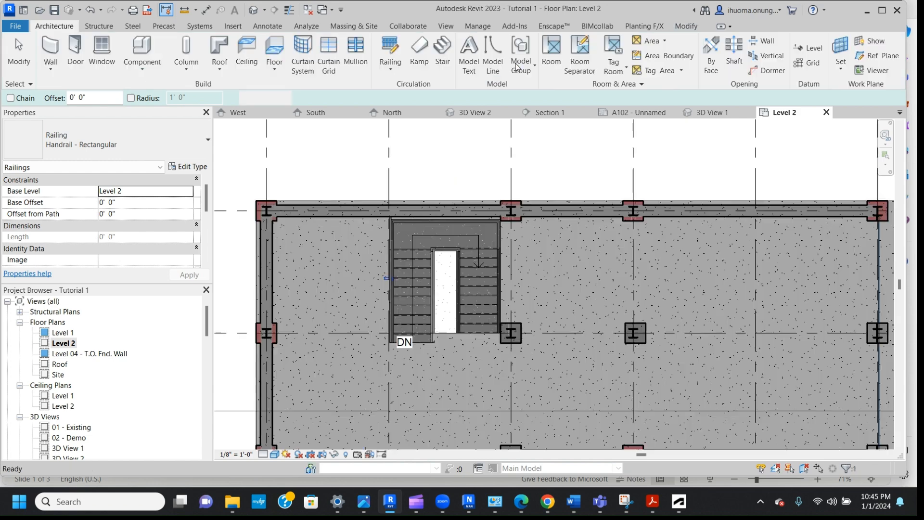
- Sketch a second Level 2 railing path around the slab projection beyond grid F, with about 5' sides near grids 1 and 3, and try to finish
right_click(614, 250)
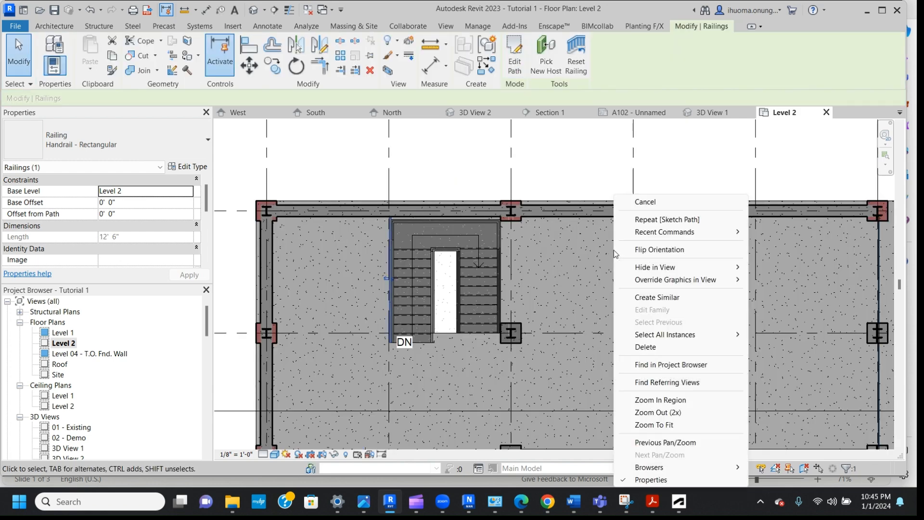
click(669, 424)
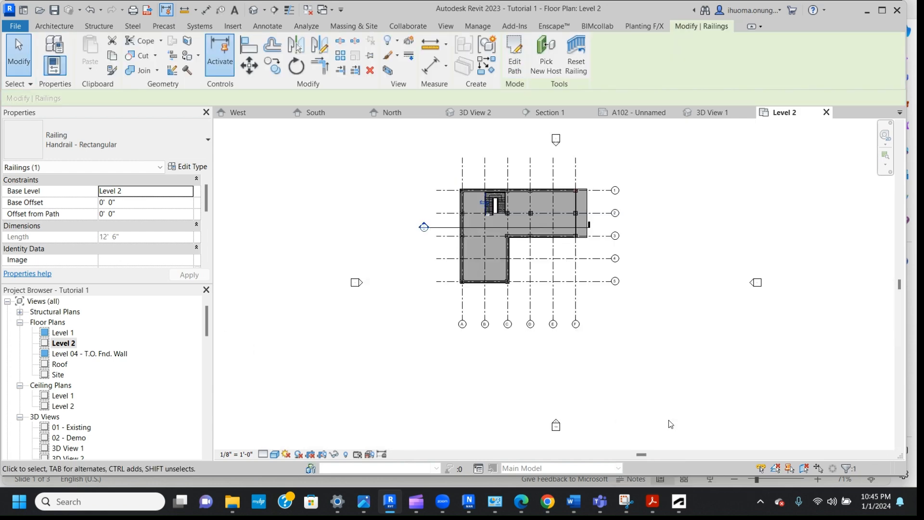
right_click(669, 222)
click(713, 399)
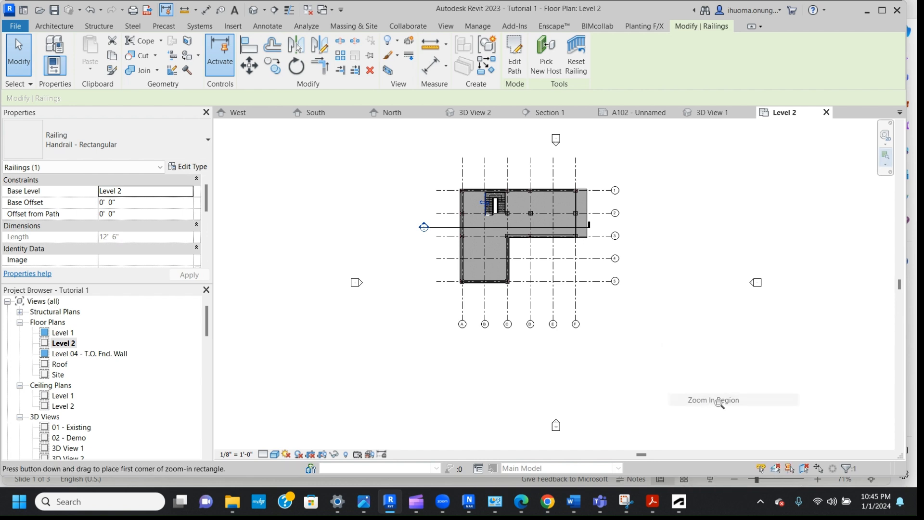
drag(571, 250, 623, 176)
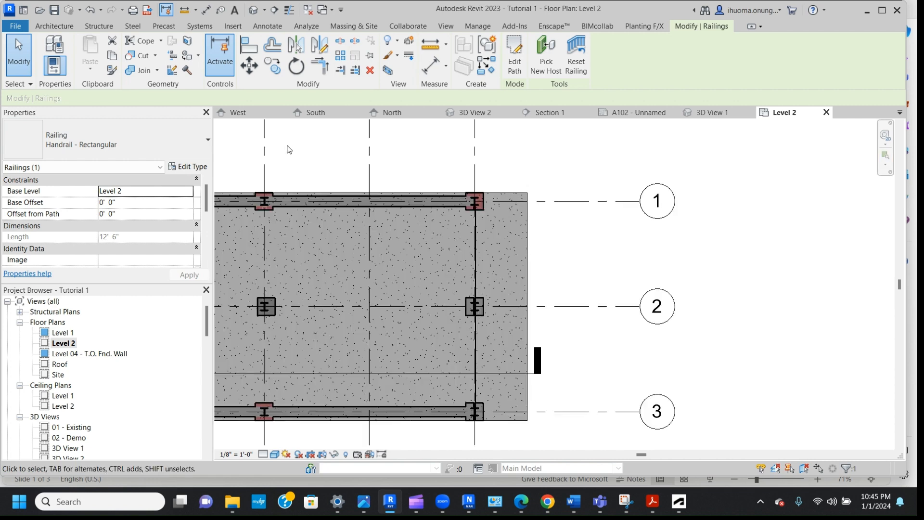
click(62, 30)
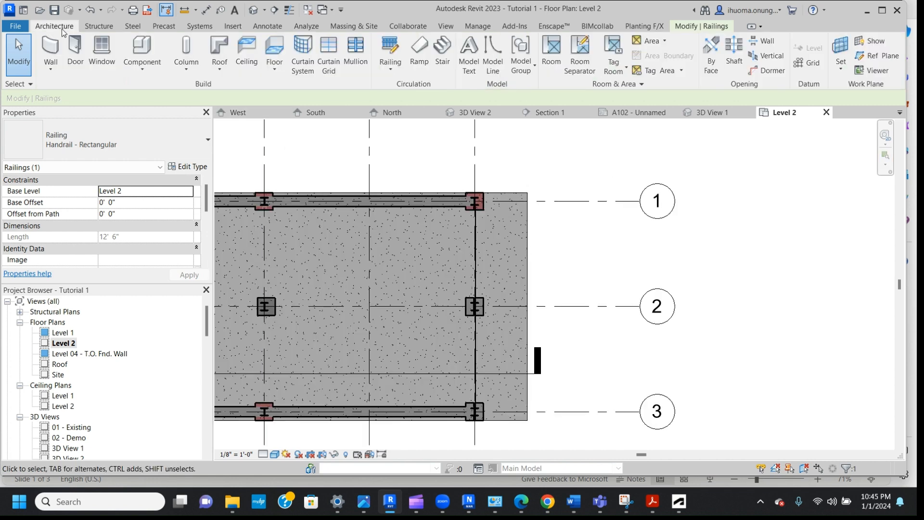
right_click(390, 73)
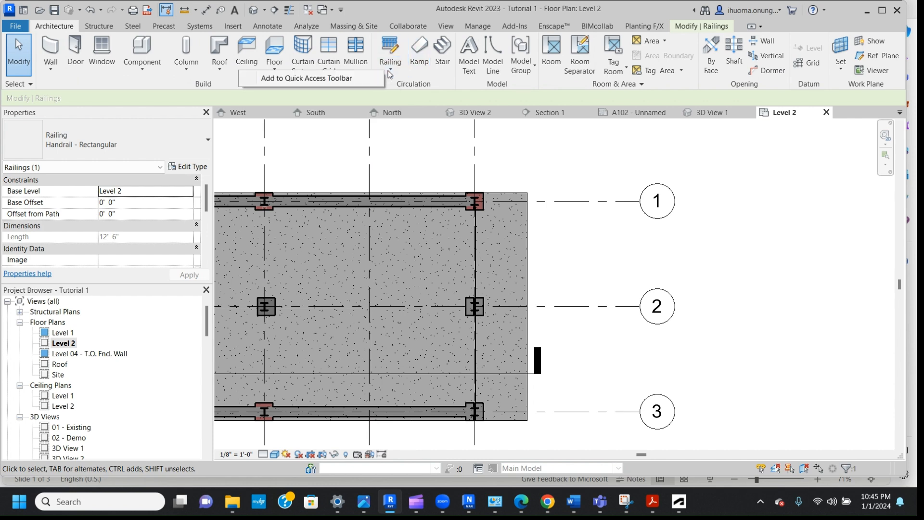
right_click(391, 68)
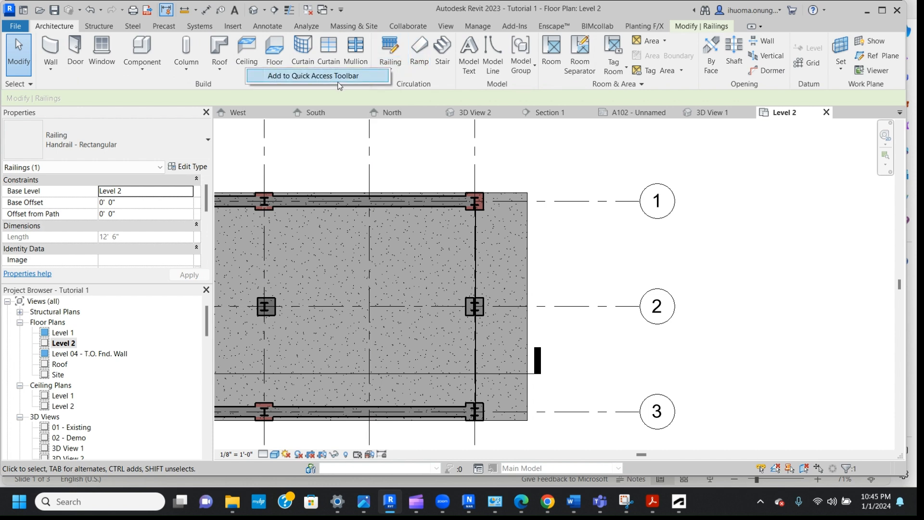
right_click(391, 47)
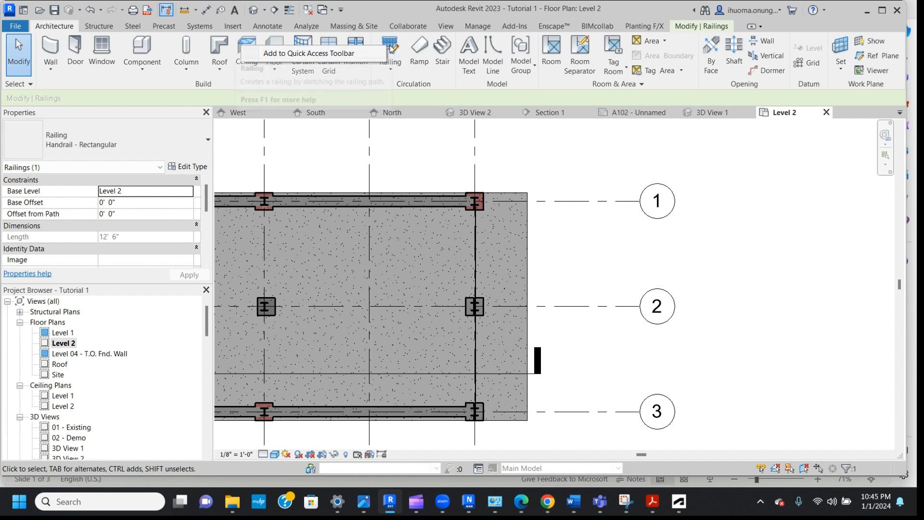
click(395, 66)
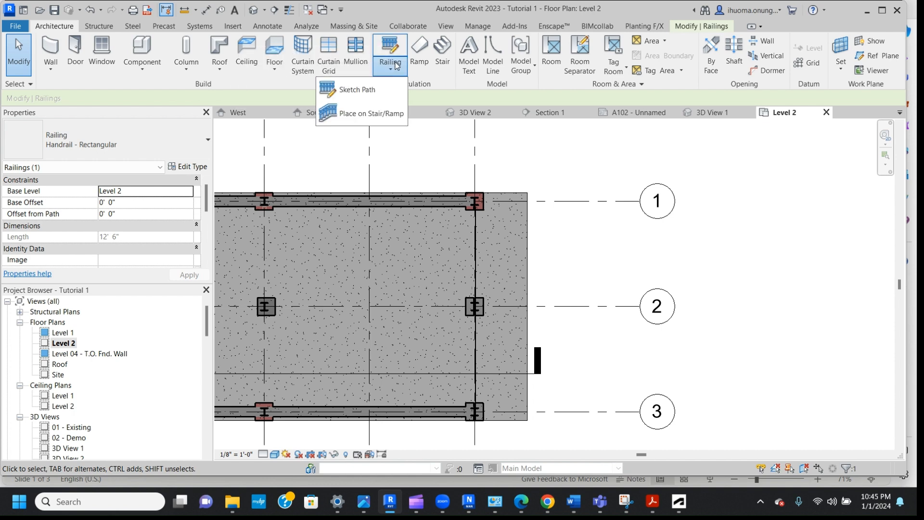
click(359, 90)
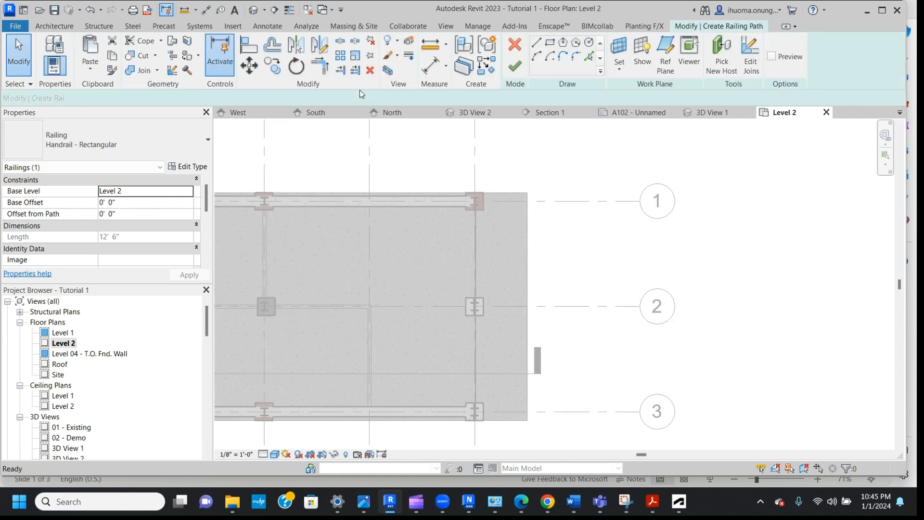
click(483, 193)
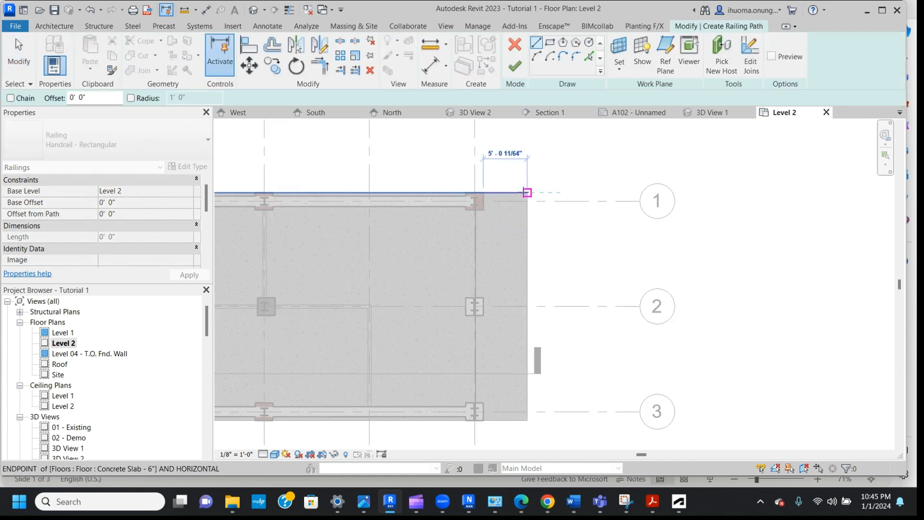
click(528, 193)
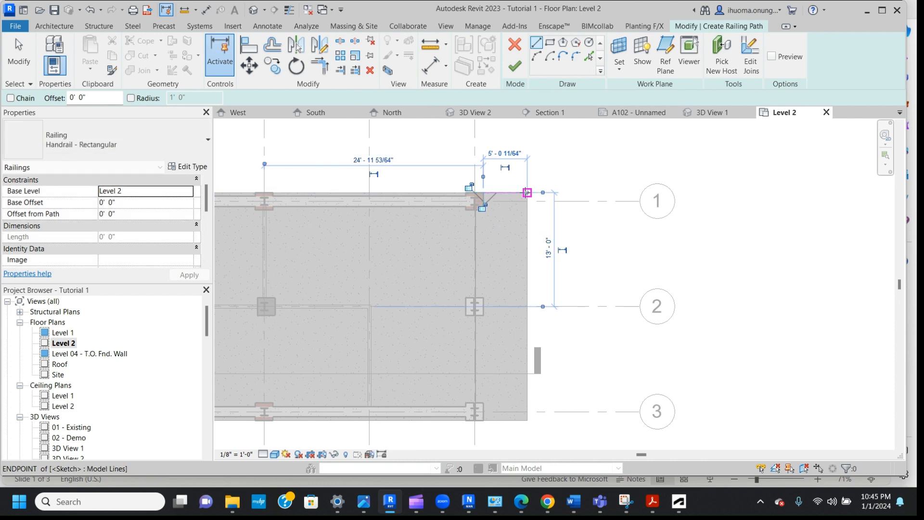
click(527, 421)
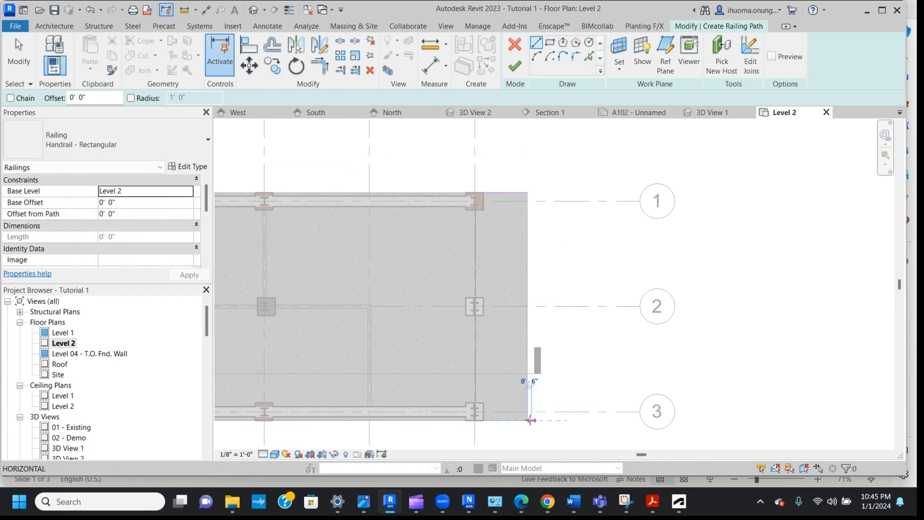
click(483, 420)
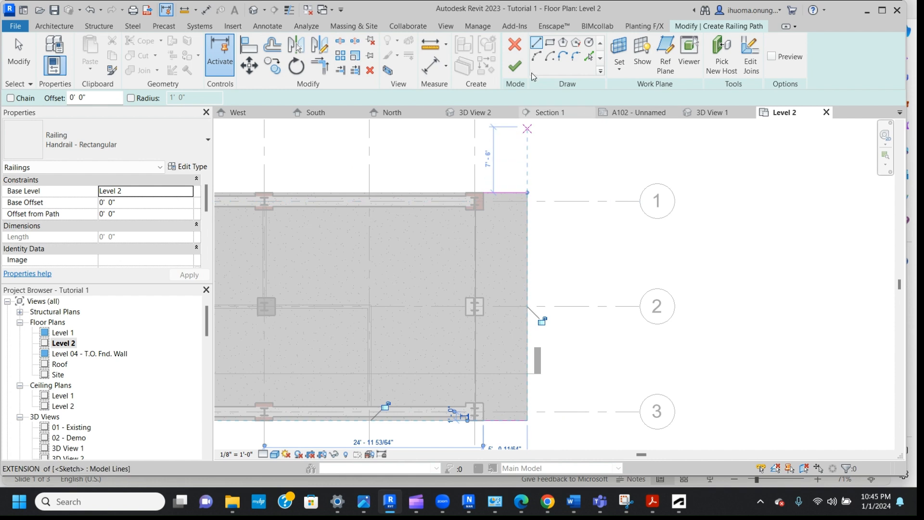
click(516, 66)
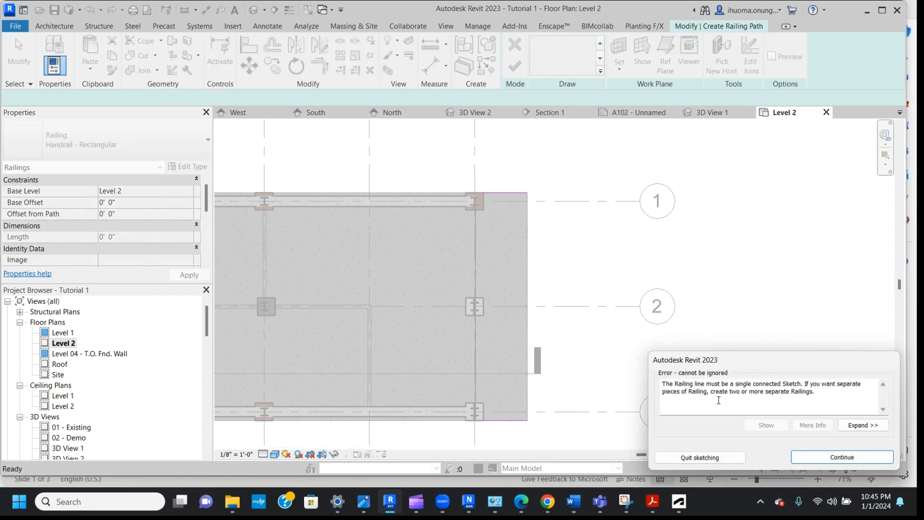
click(842, 457)
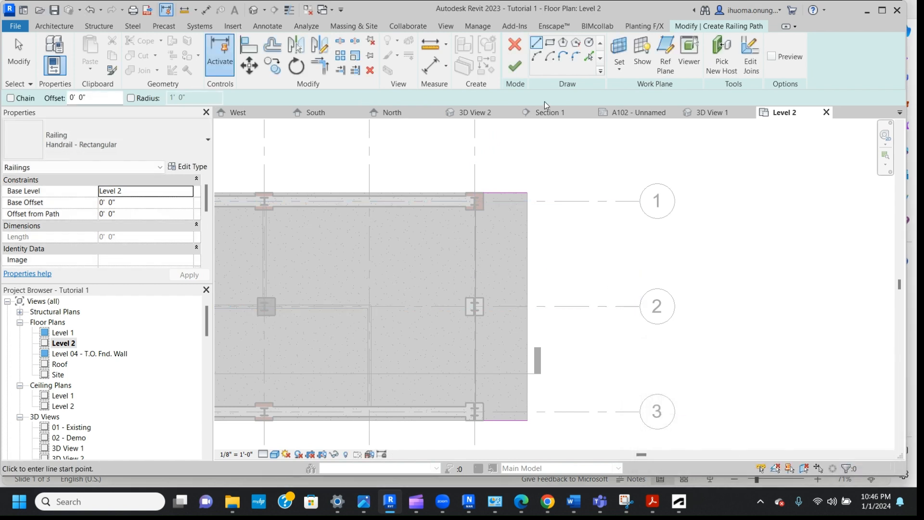
- Add the missing path line along the slab projection's outer edge, joining the two short sides, and finish the railing
click(536, 45)
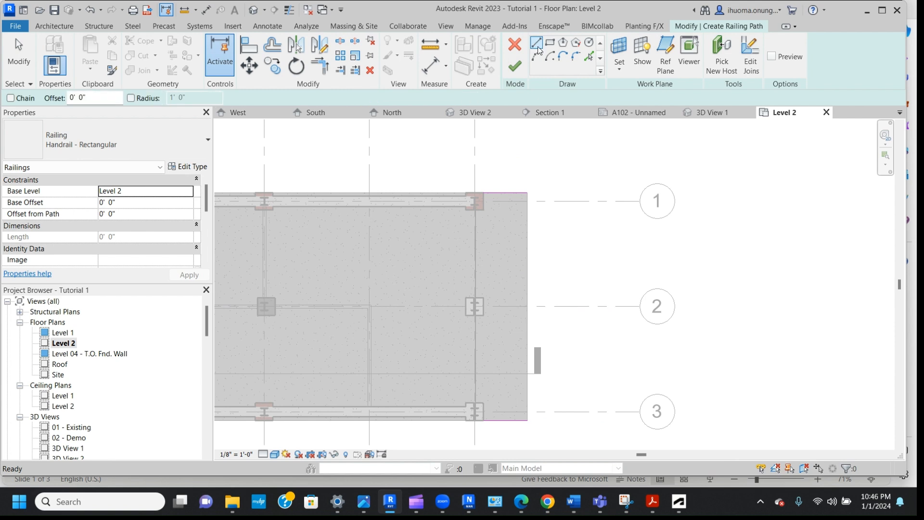
click(528, 193)
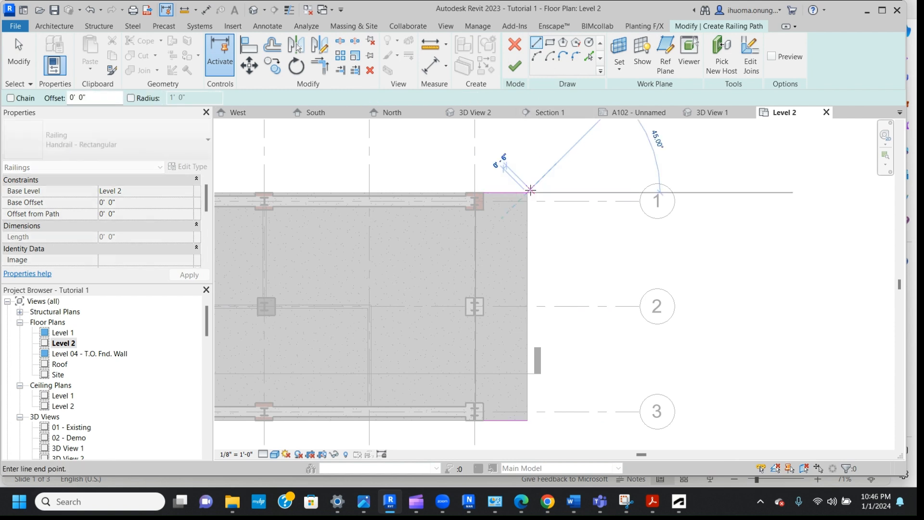
click(527, 420)
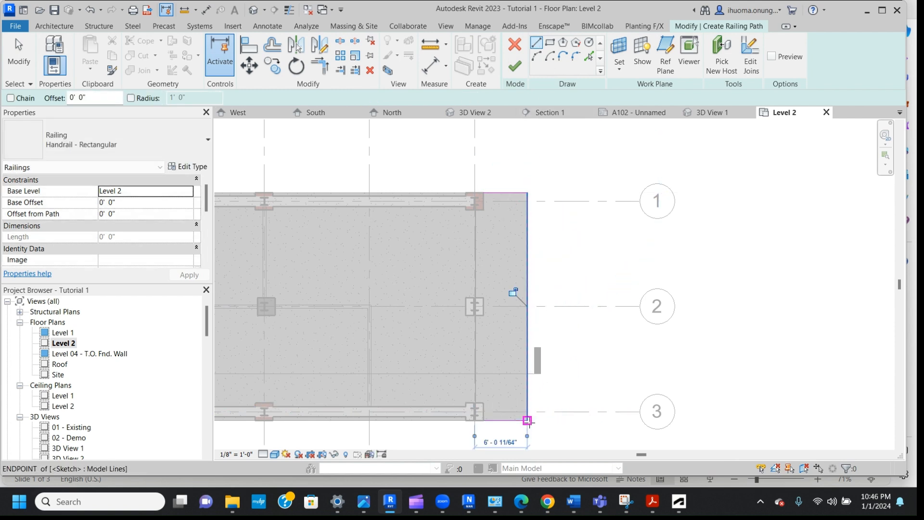
click(515, 66)
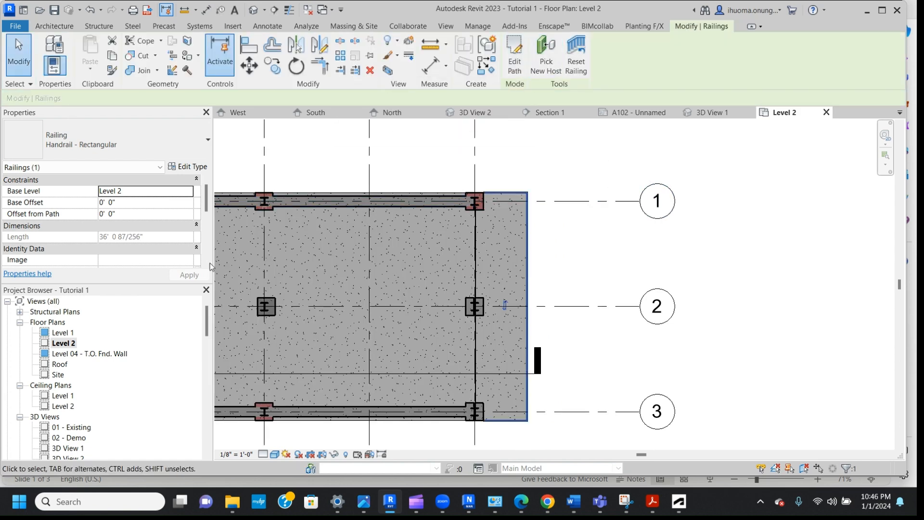
- In the Level 1 plan, set the base level of the selected railing beyond grid F to Level 1
double_click(72, 336)
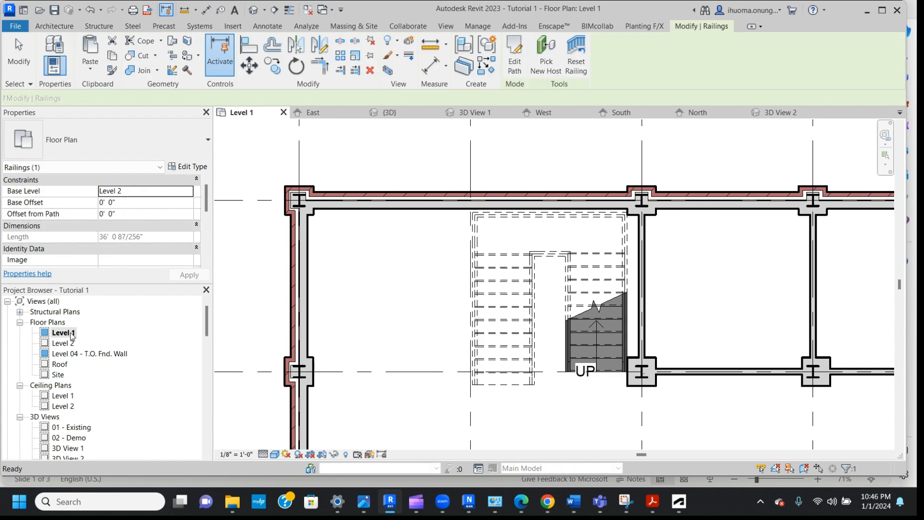
right_click(358, 249)
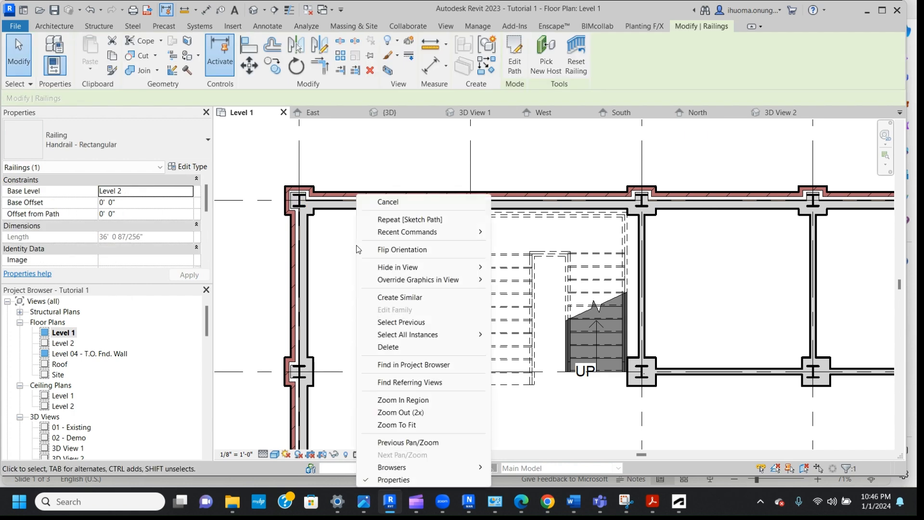
click(408, 426)
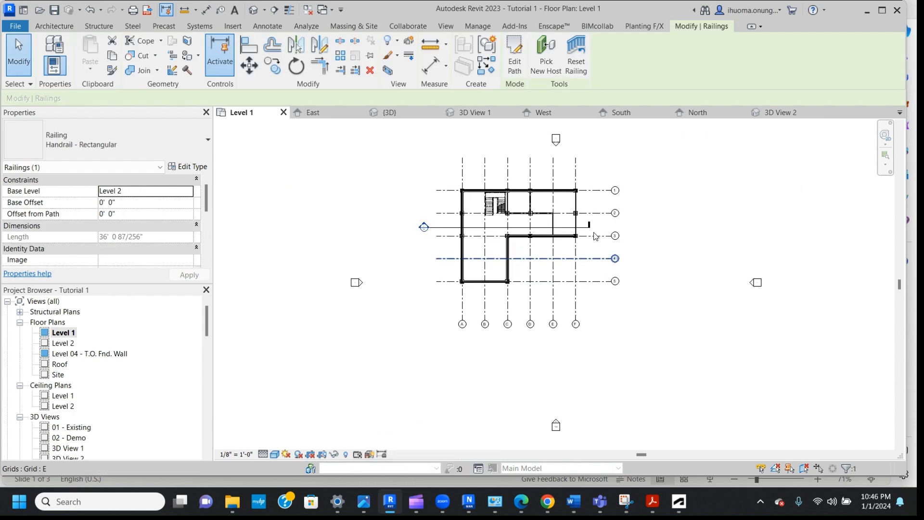
right_click(597, 173)
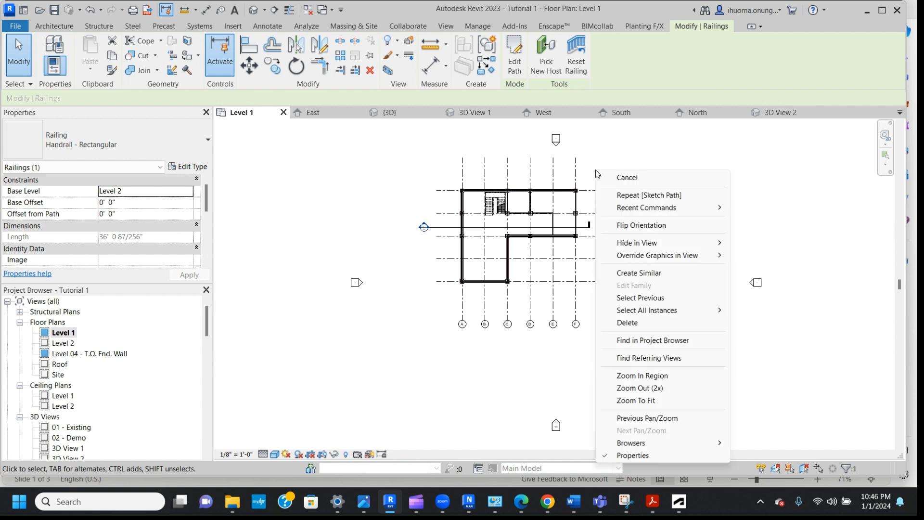
click(660, 376)
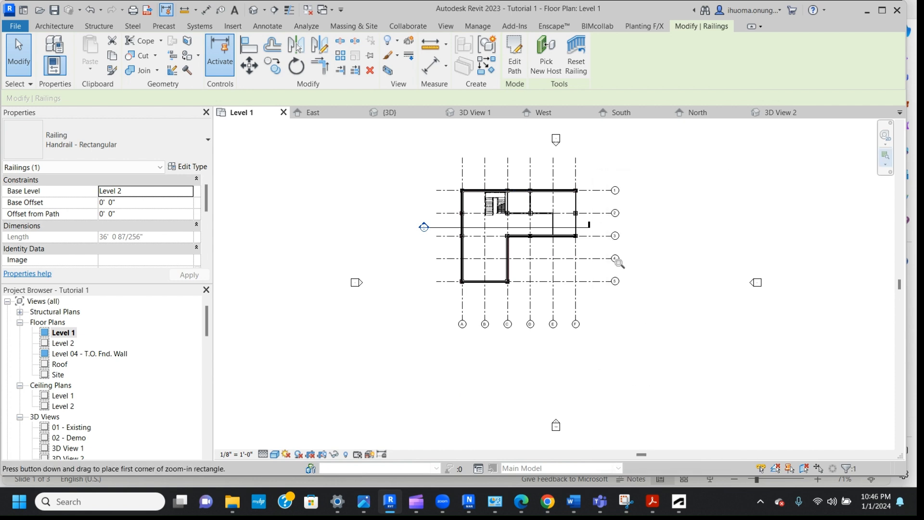
drag(558, 254, 649, 180)
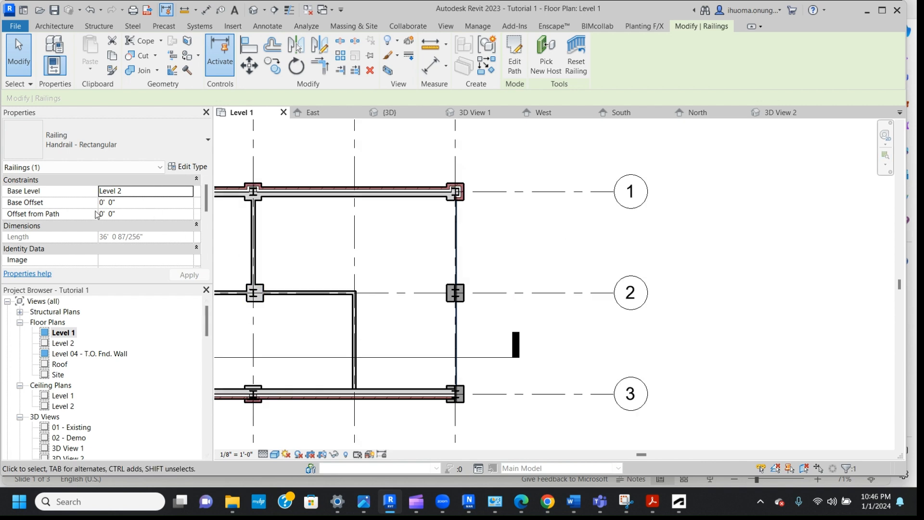
click(114, 203)
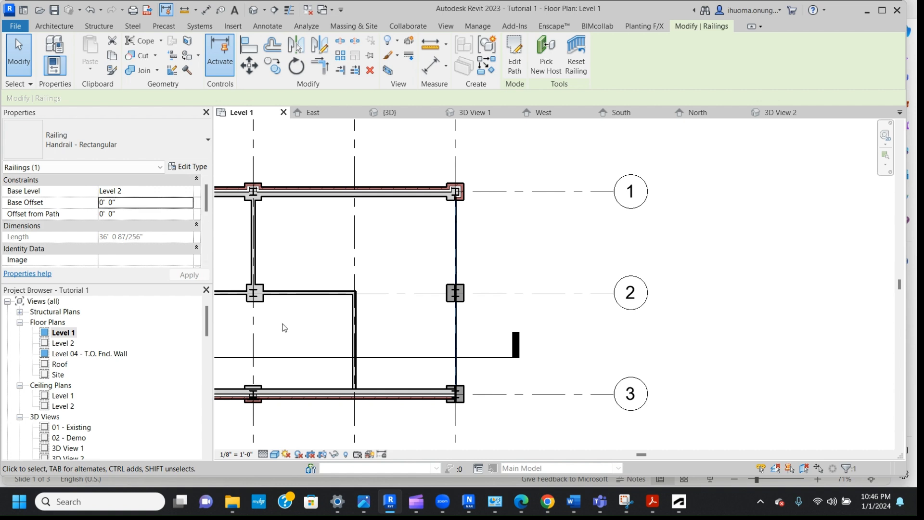
double_click(66, 335)
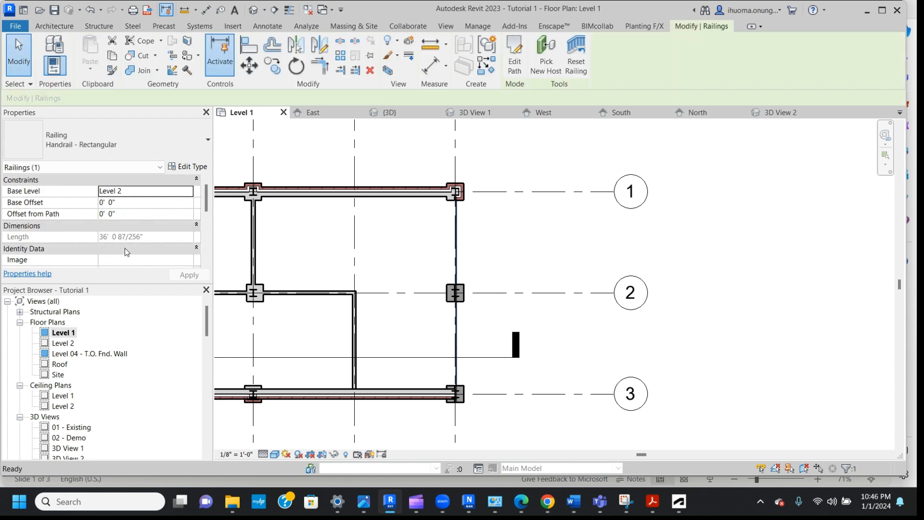
click(166, 201)
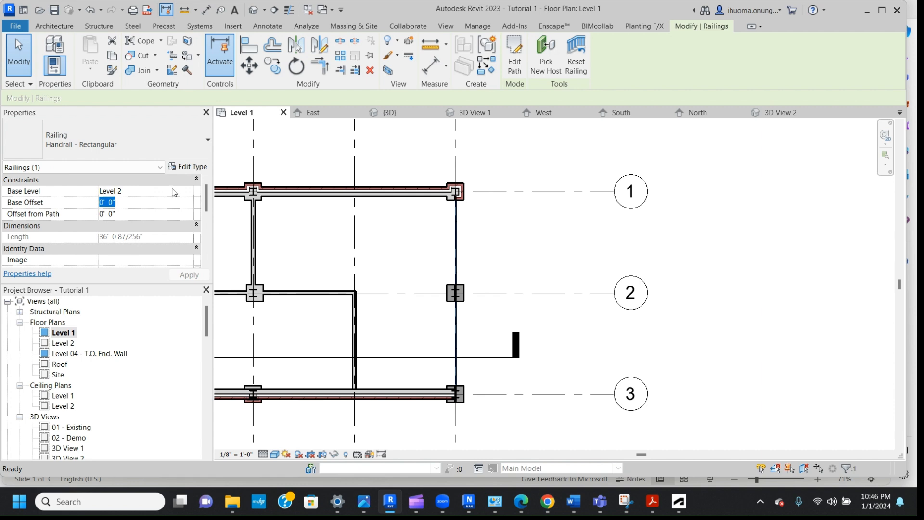
click(173, 189)
click(188, 191)
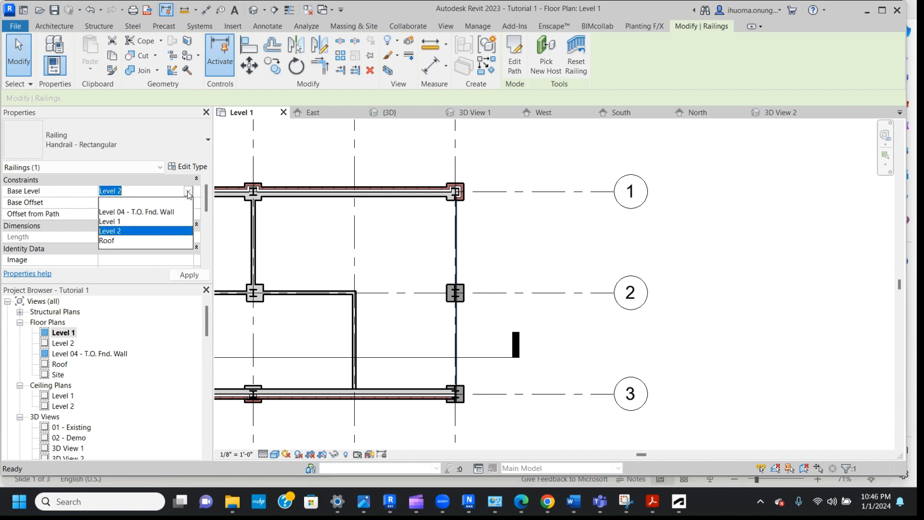
click(119, 222)
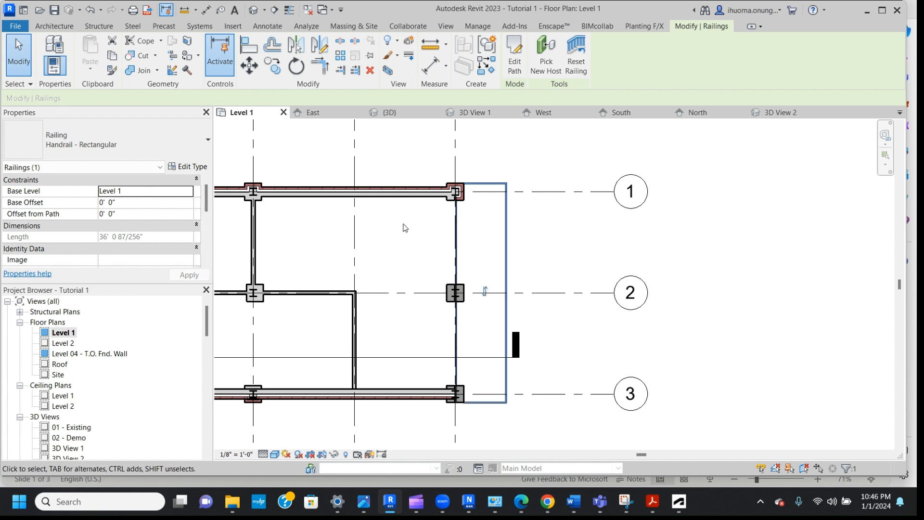
click(406, 229)
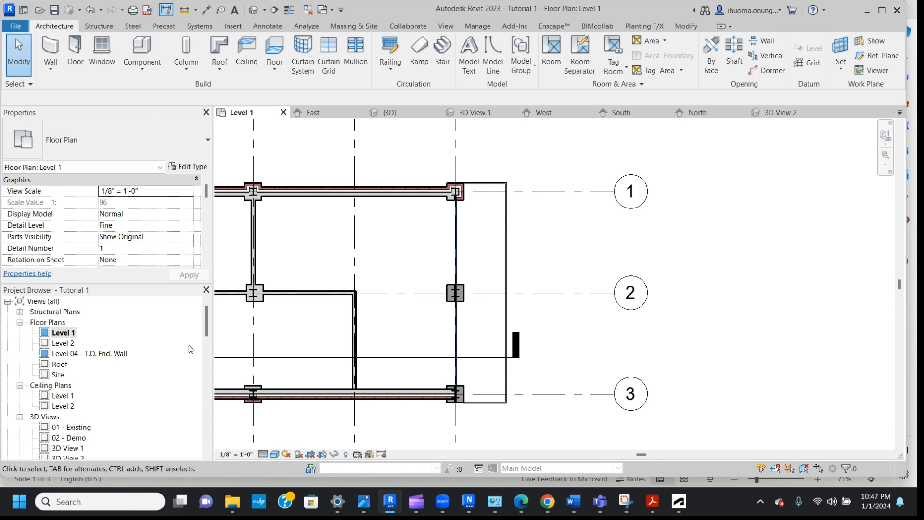
- In the Level 2 plan, sketch a new railing path's two sides, about 4'-11" long, beyond grid F near grids 1 and 3, and try to finish
double_click(70, 345)
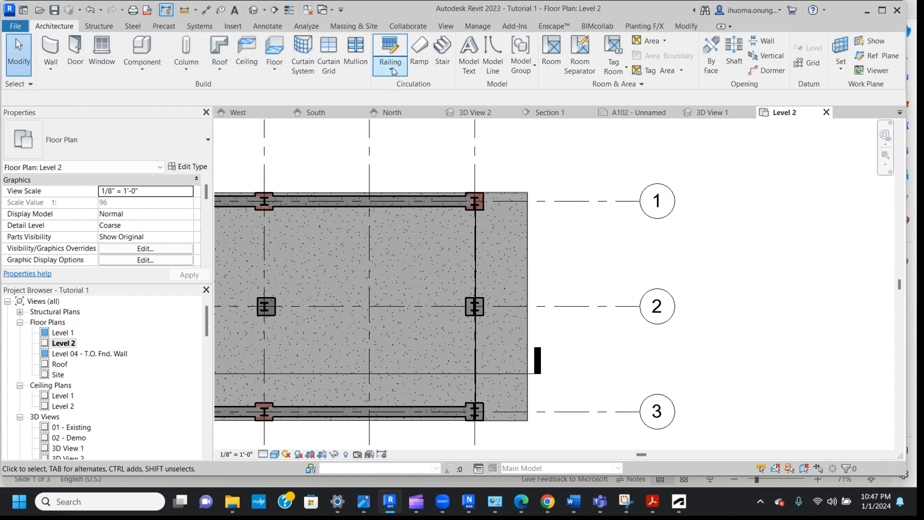
click(389, 55)
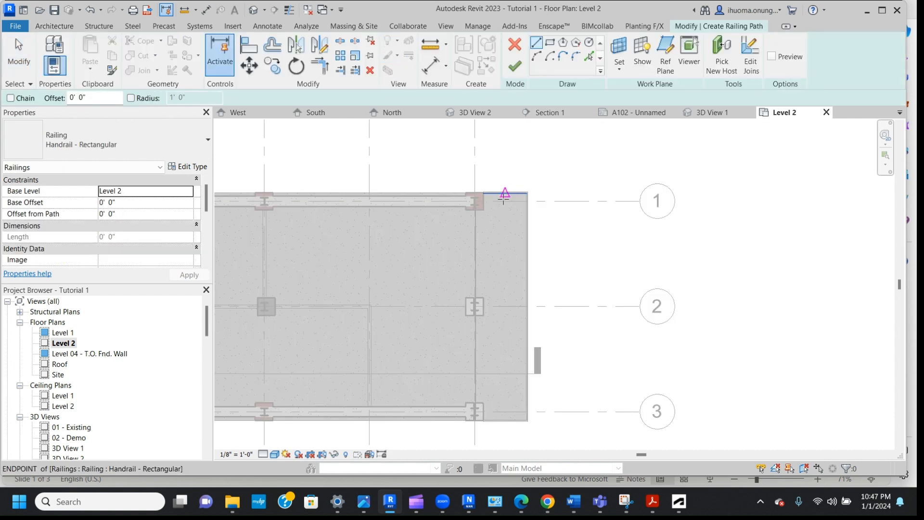
click(483, 193)
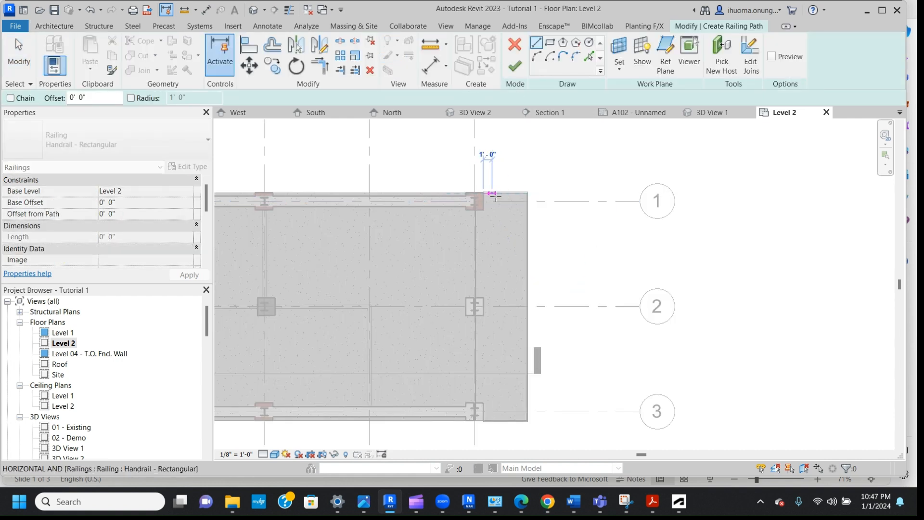
click(526, 193)
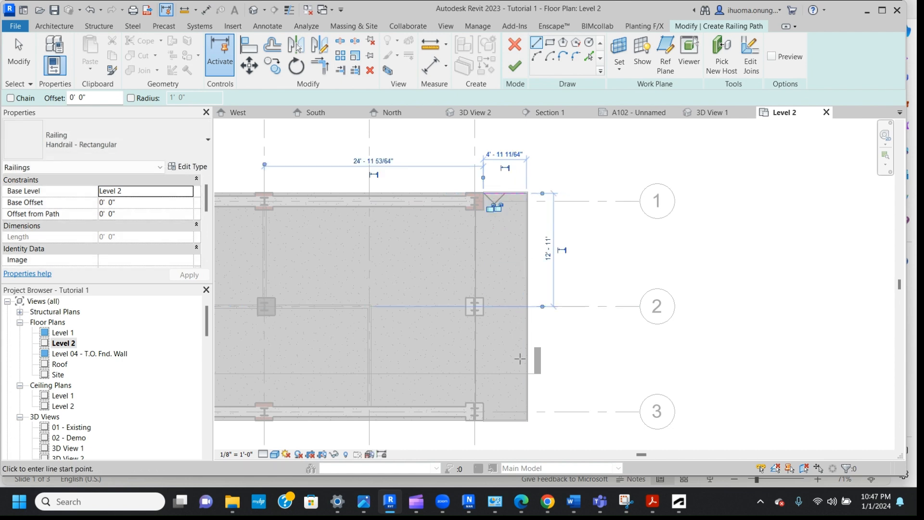
click(527, 420)
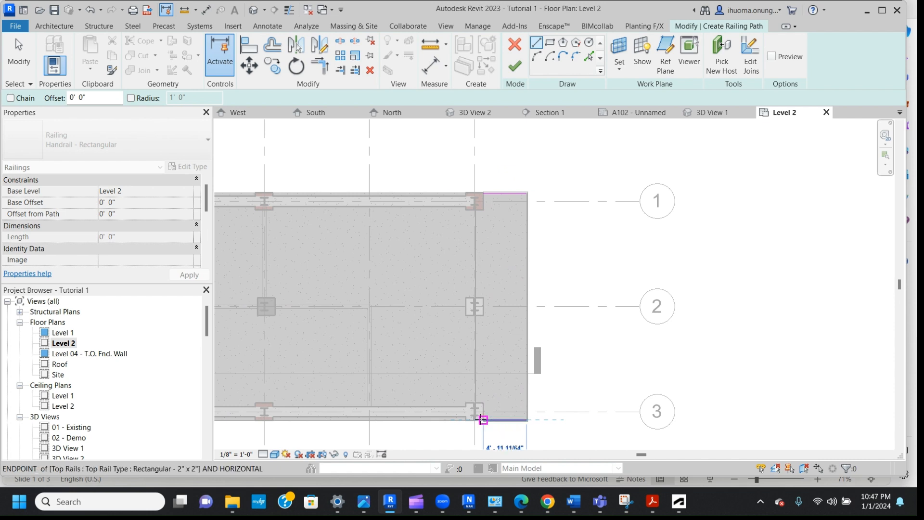
click(484, 419)
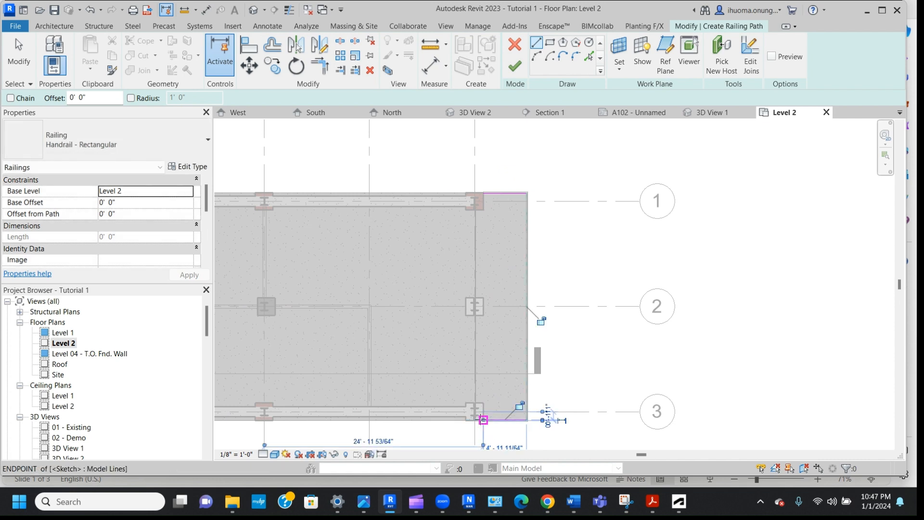
click(515, 71)
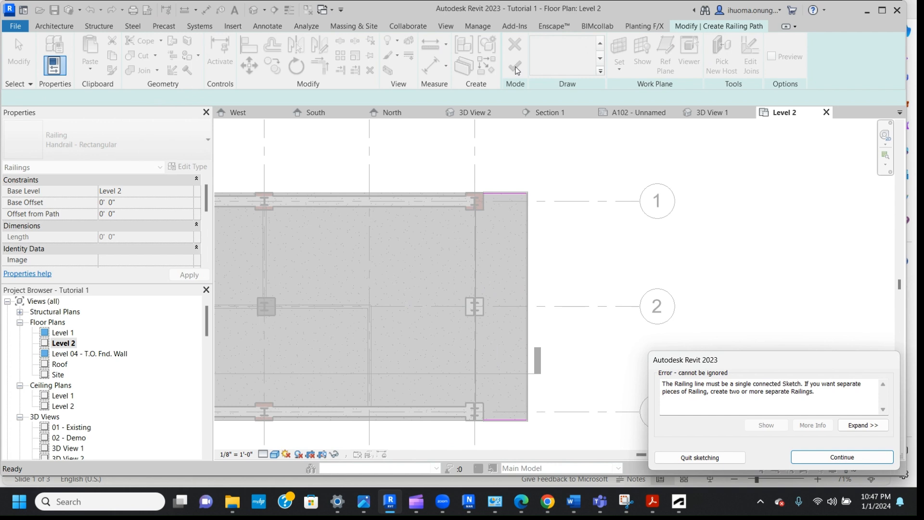
click(842, 459)
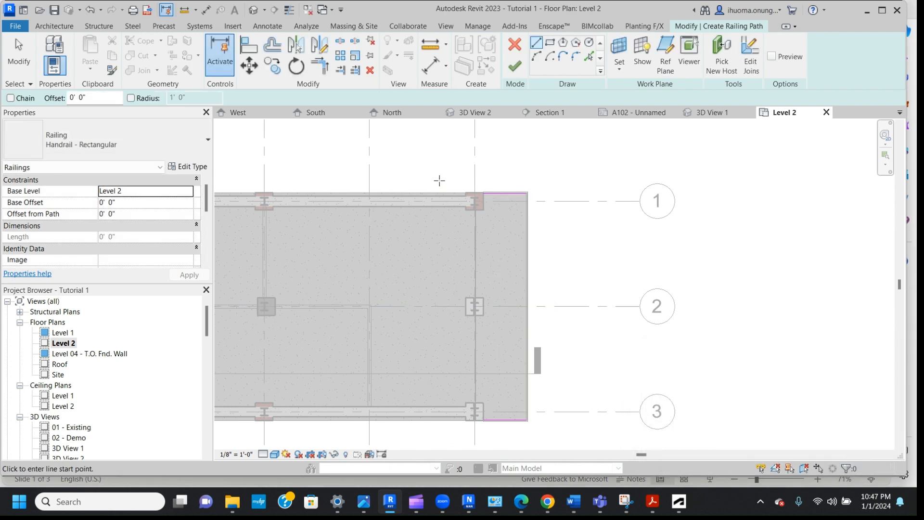
- Draw the path line along the Level 2 slab projection's outer edge between the two short sides and finish the railing
click(538, 43)
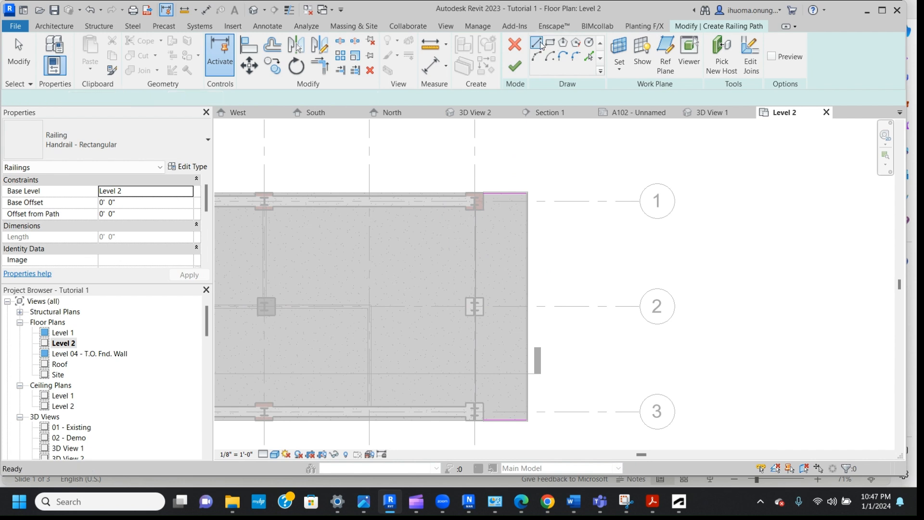
click(526, 193)
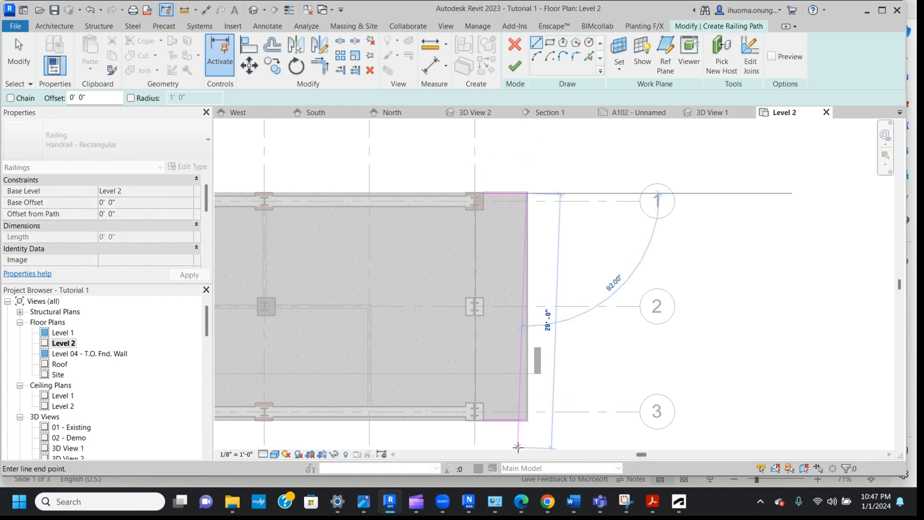
click(526, 419)
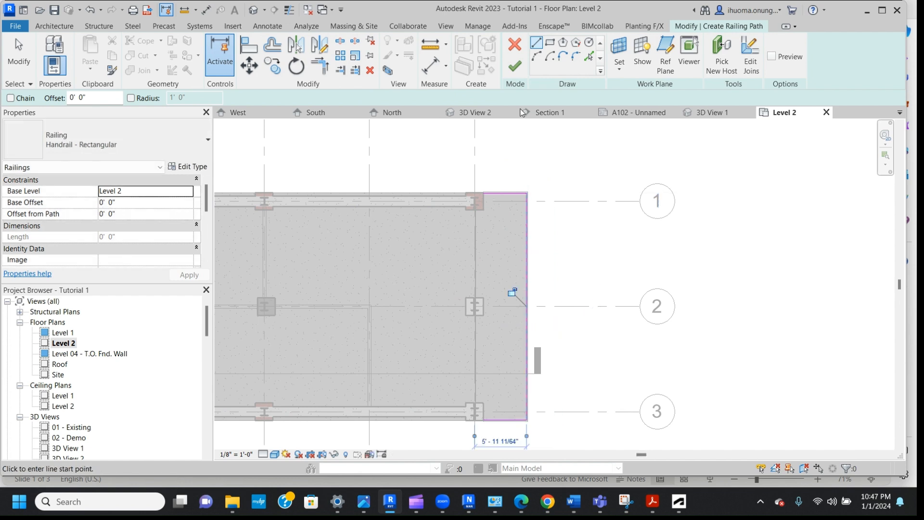
click(515, 65)
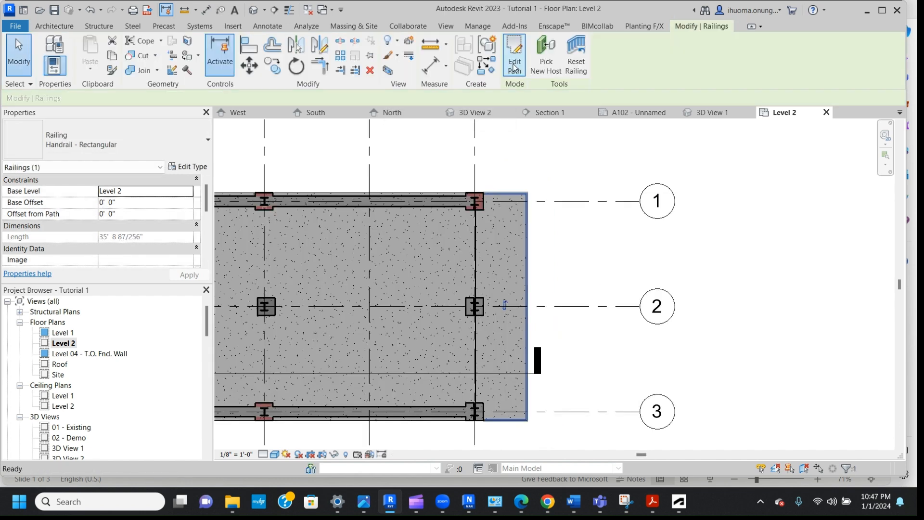
- Open the default 3D view and examine the railings on both slab projections from several angles
right_click(533, 141)
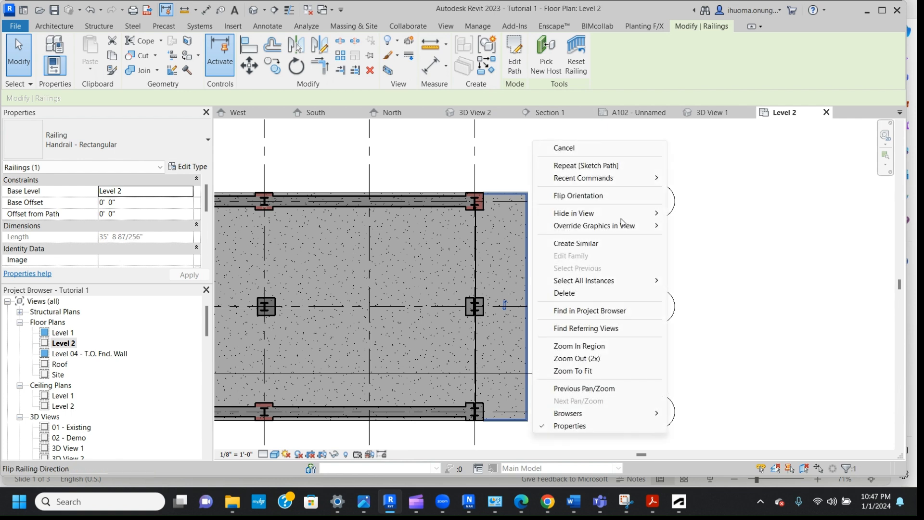
click(596, 370)
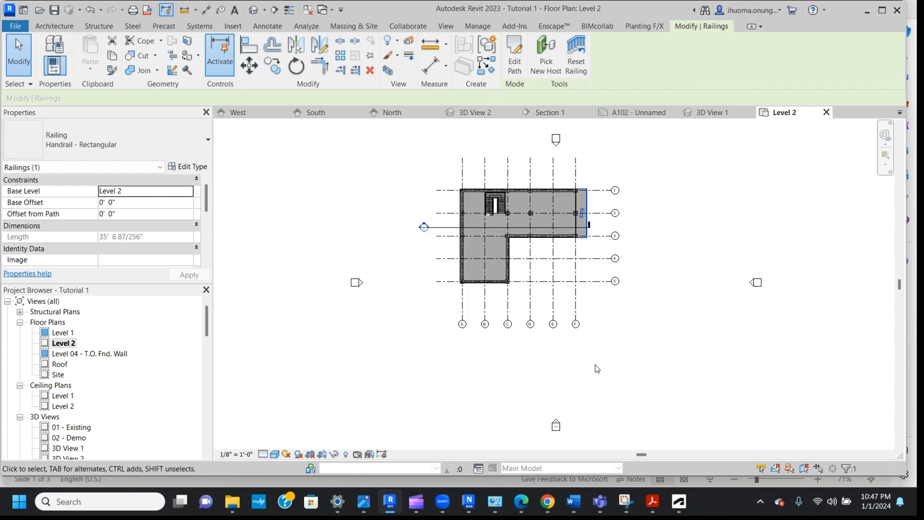
click(448, 26)
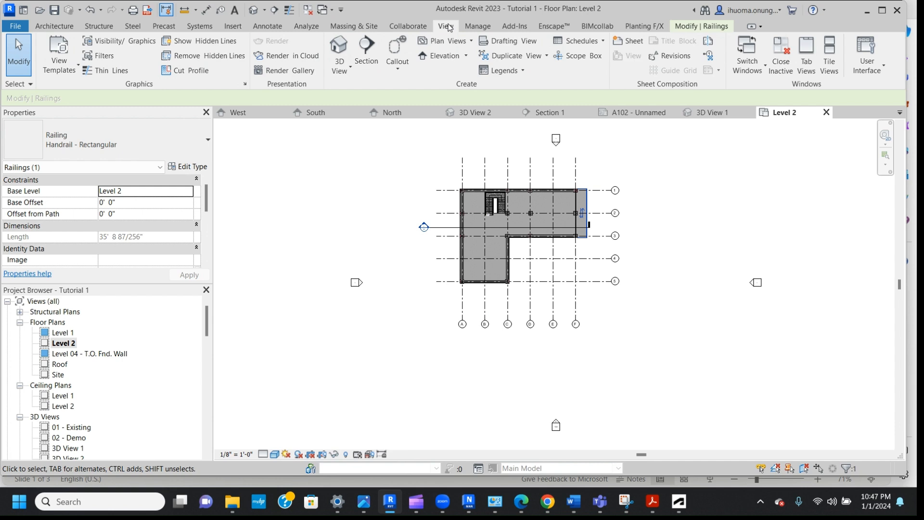
click(351, 70)
click(341, 90)
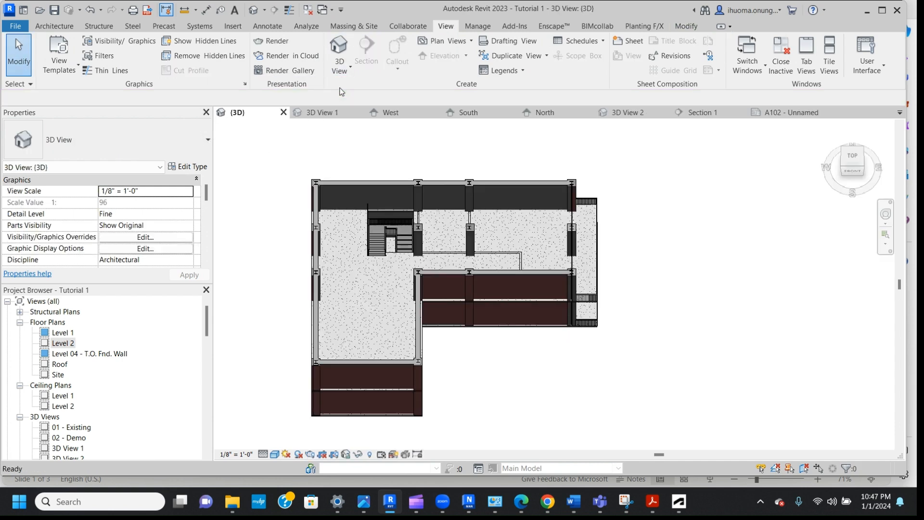
click(842, 167)
mouse_move(826, 133)
mouse_down()
mouse_move(844, 172)
mouse_move(841, 152)
mouse_move(823, 166)
mouse_move(721, 175)
mouse_up()
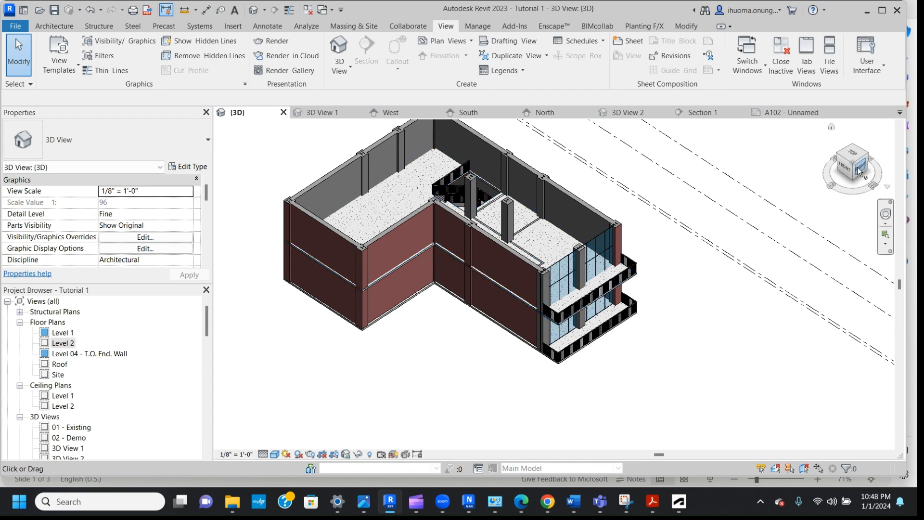
mouse_move(856, 166)
mouse_down()
mouse_move(889, 161)
mouse_move(227, 161)
mouse_move(850, 165)
mouse_up()
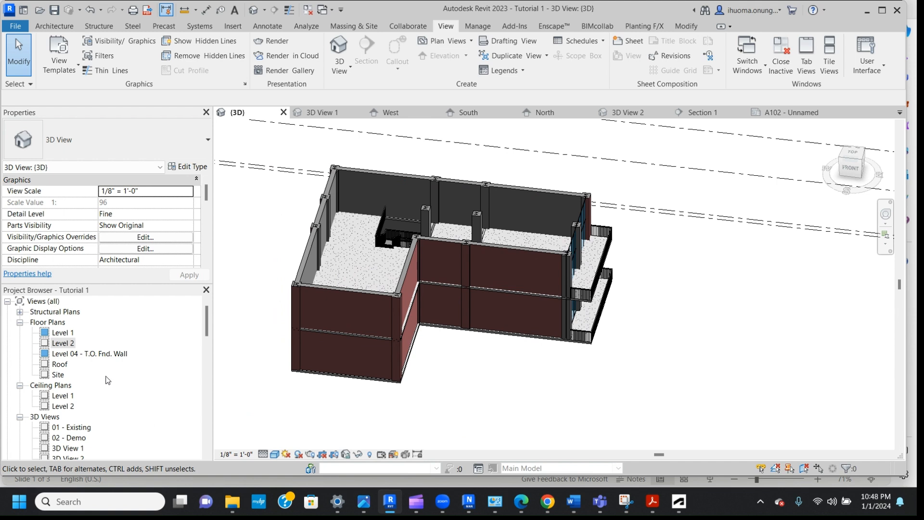
- Open the Roof floor plan and set its underlay range base level to Level 2
double_click(60, 365)
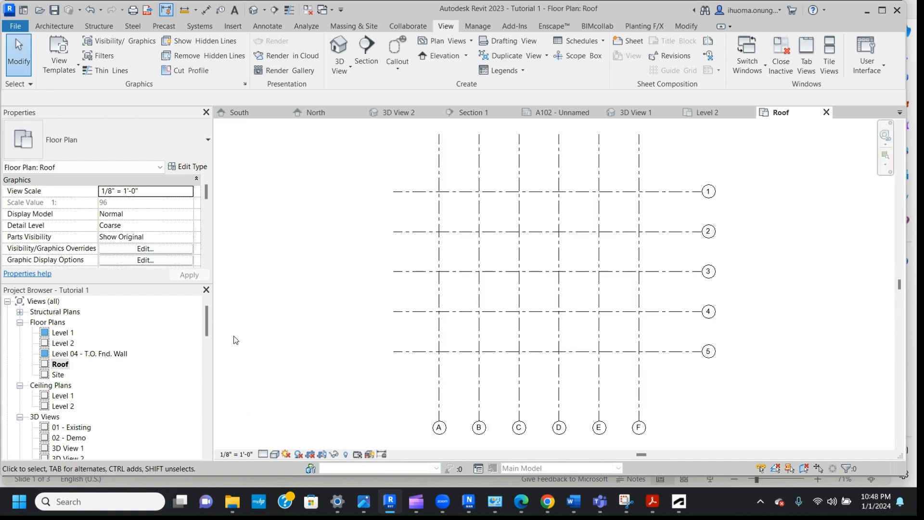
drag(209, 195, 212, 226)
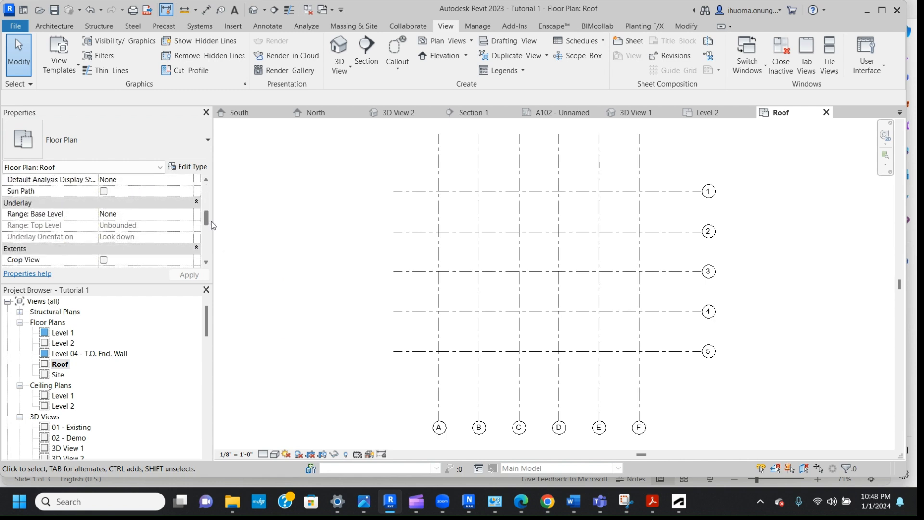
click(167, 215)
click(189, 214)
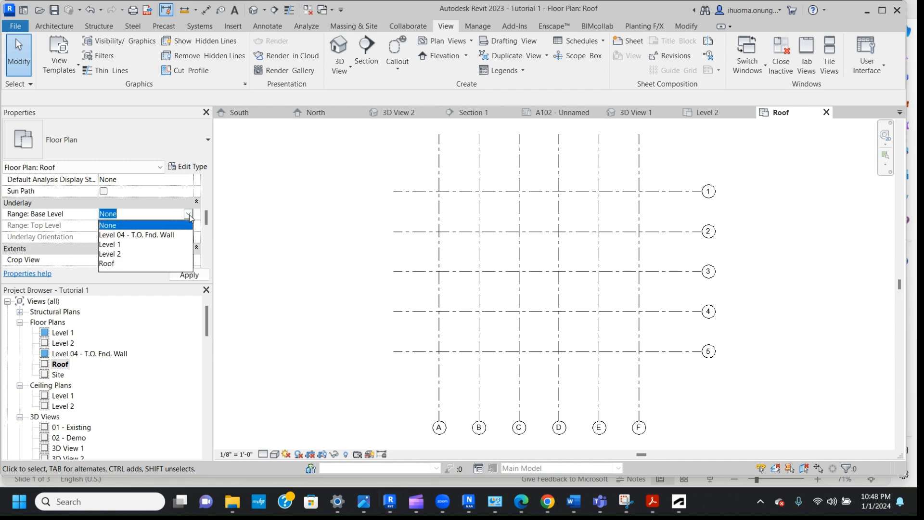
click(119, 254)
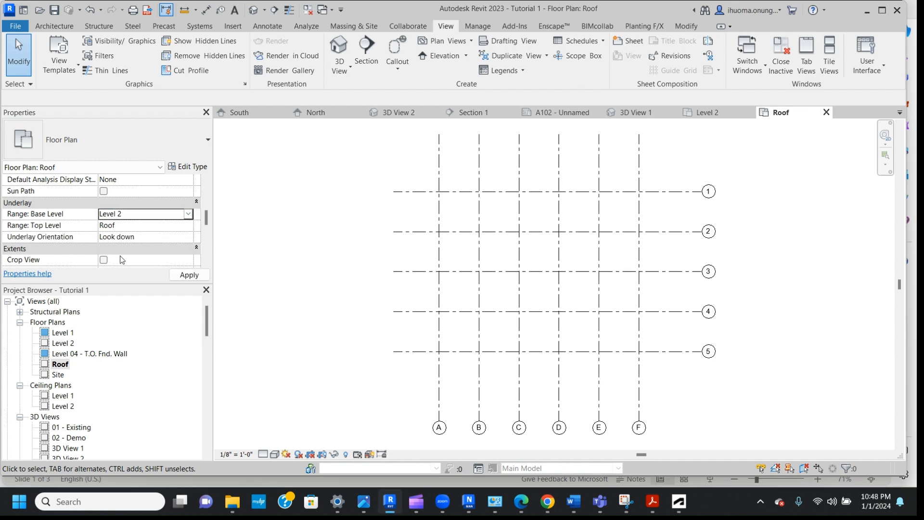
right_click(283, 219)
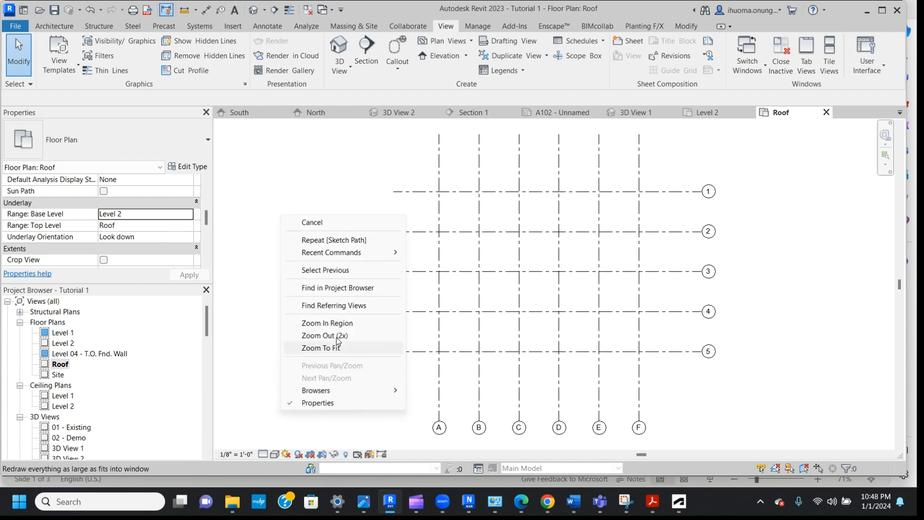
- Set the Roof floor plan's phase filter to None
click(246, 267)
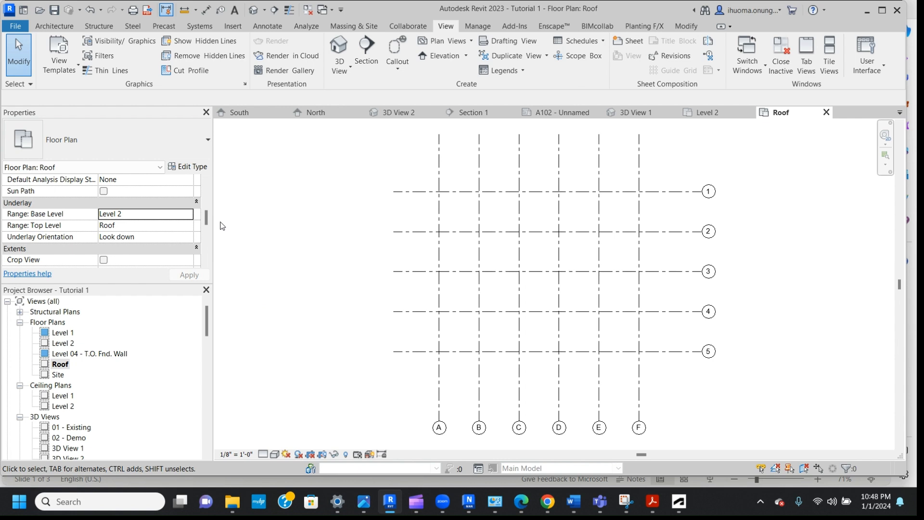
scroll(209, 221, down, 2)
scroll(209, 220, up, 2)
scroll(217, 226, up, 5)
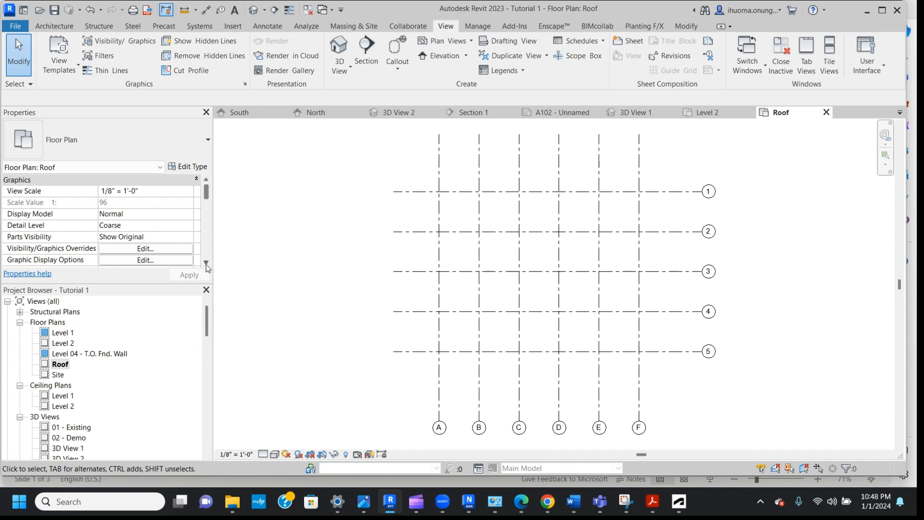
scroll(204, 264, down, 5)
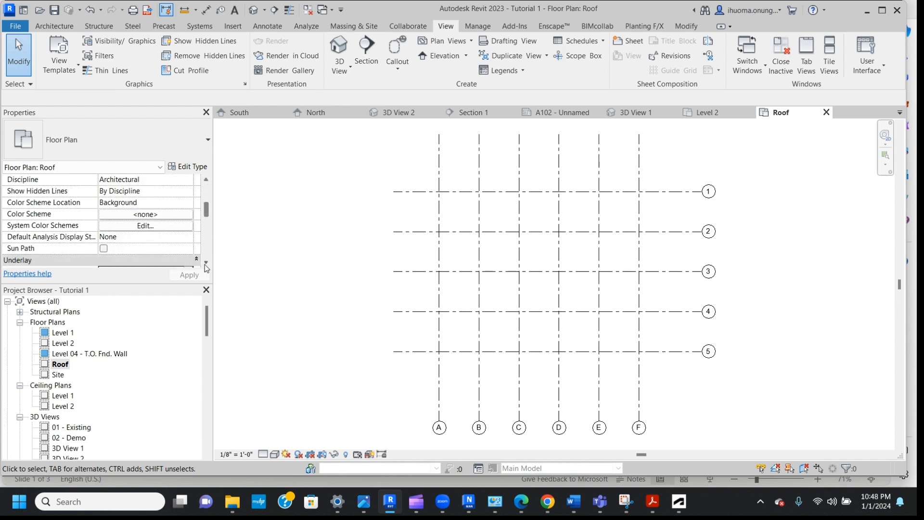
scroll(205, 266, down, 2)
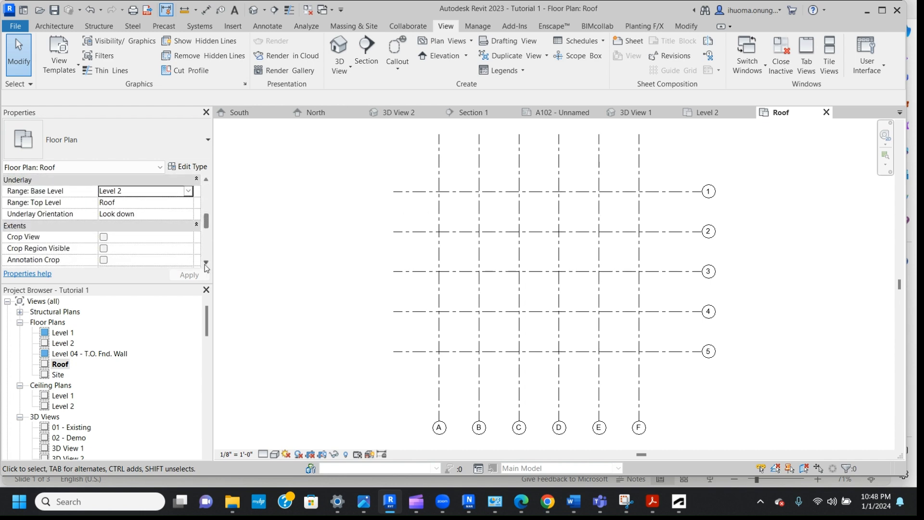
scroll(206, 268, down, 4)
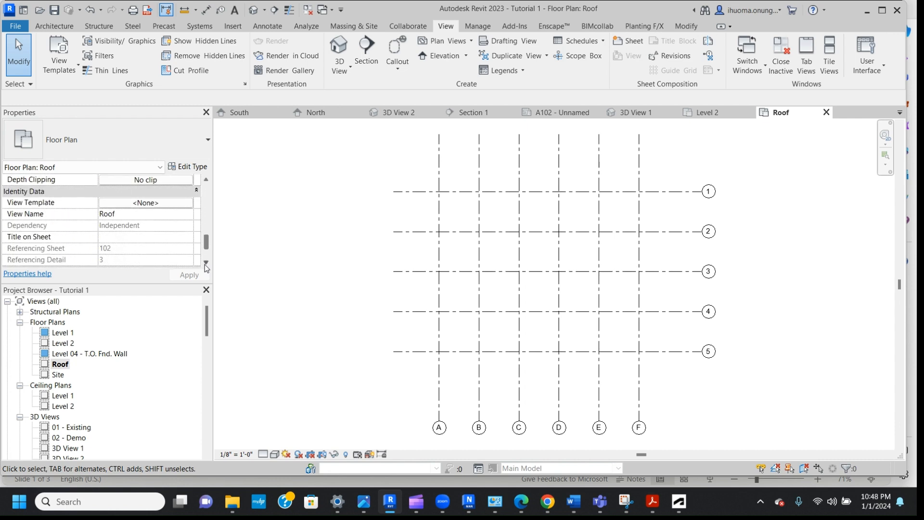
scroll(206, 267, down, 1)
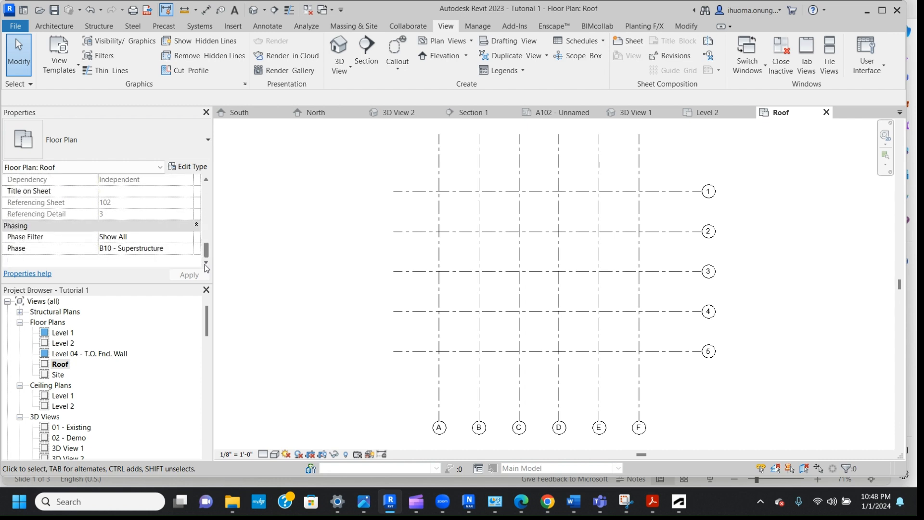
click(160, 236)
click(189, 236)
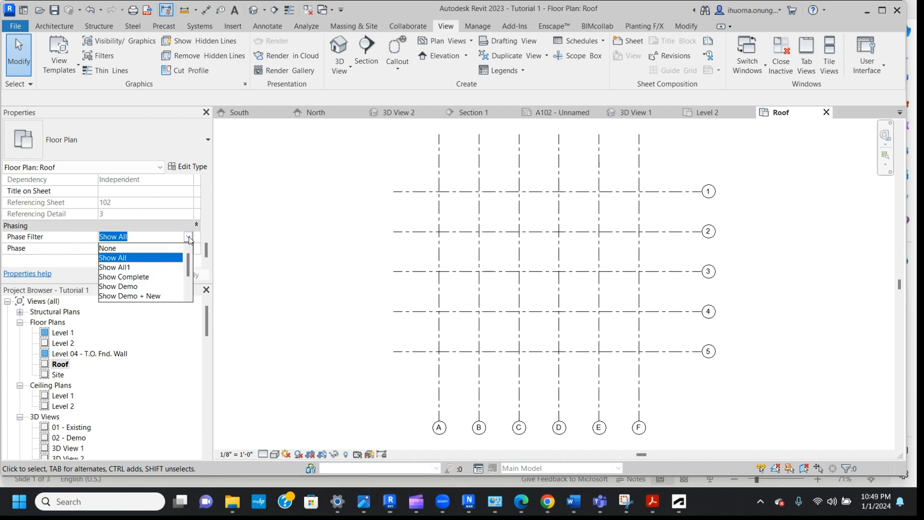
click(109, 249)
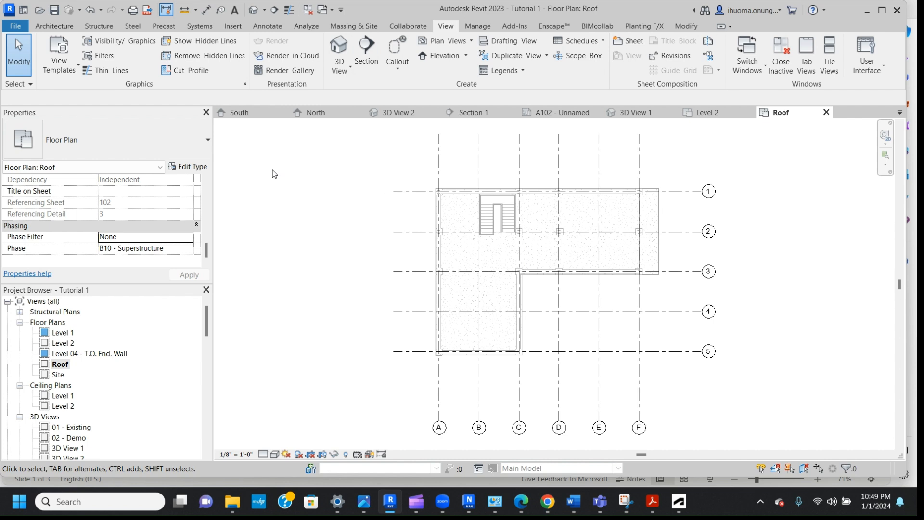
- Start a roof by footprint with slope-defining boundary lines and an overhang of 1' 2"
click(53, 26)
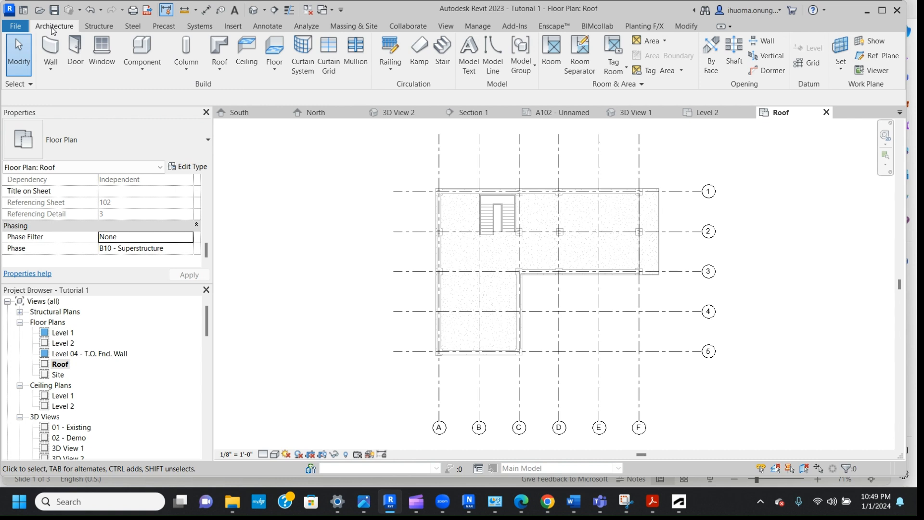
click(219, 71)
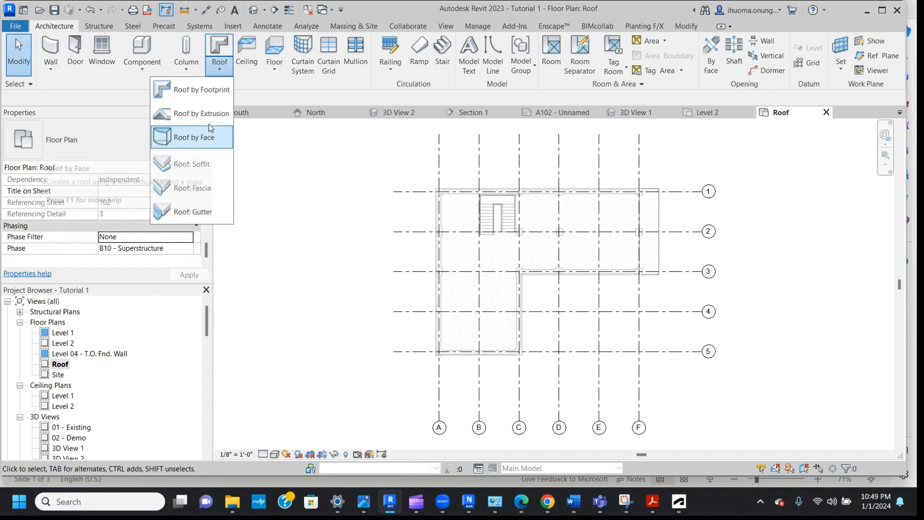
click(212, 92)
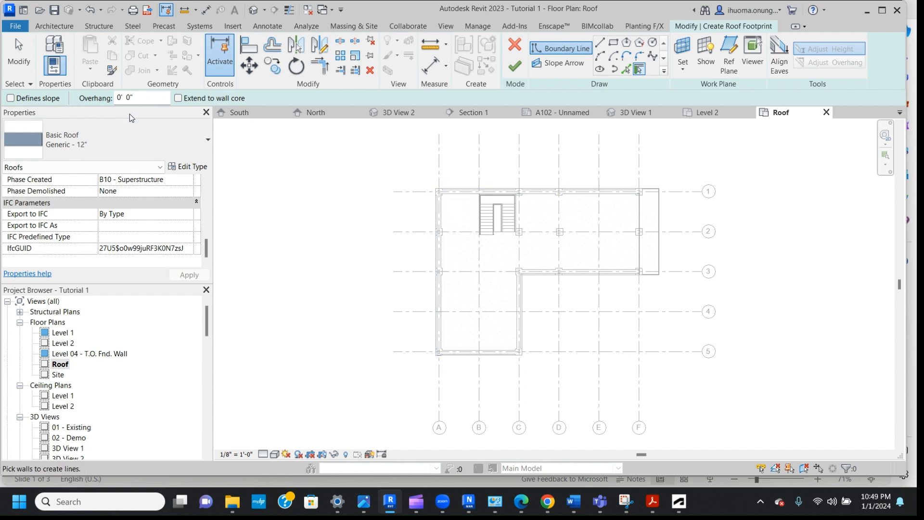
click(11, 99)
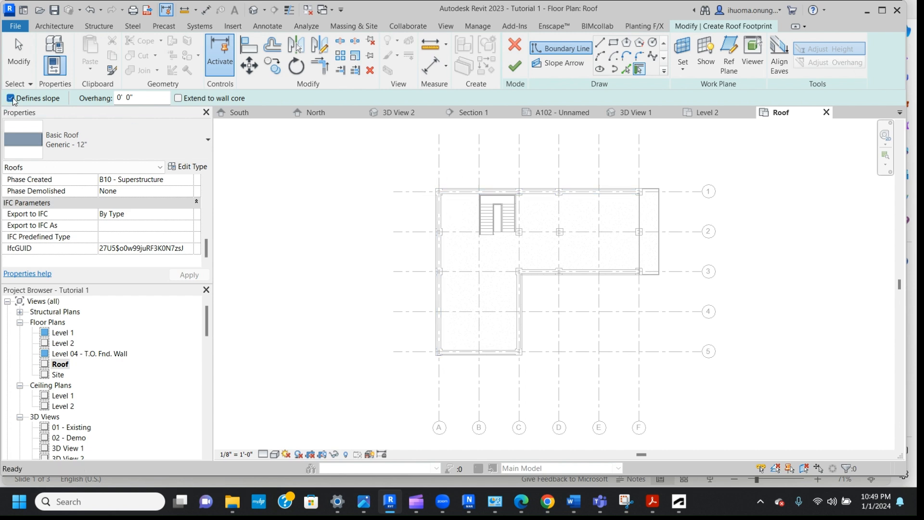
click(120, 98)
key(BackSpace)
key(BackSpace)
key(BackSpace)
text(1' 2)
text(")
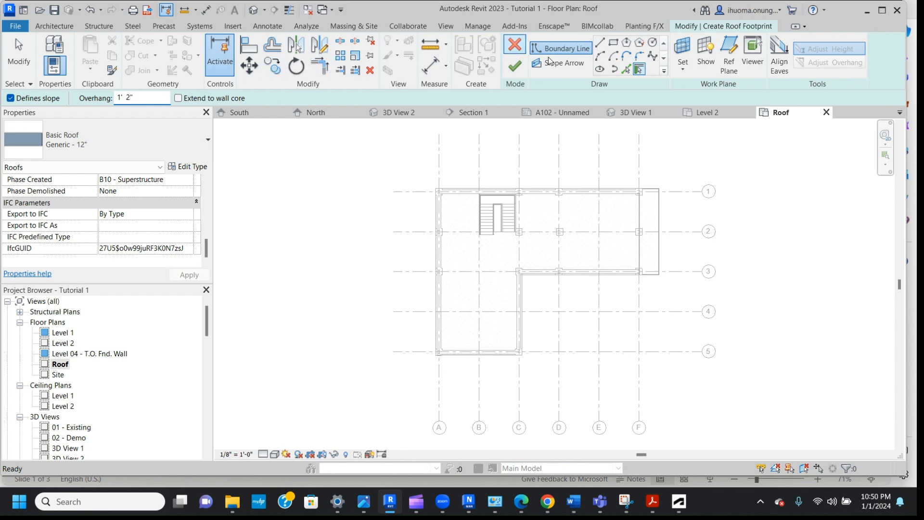
- Pick the exterior walls along grids 1, A, 5, C and 3 as roof boundary lines, unjoining elements where required
click(493, 187)
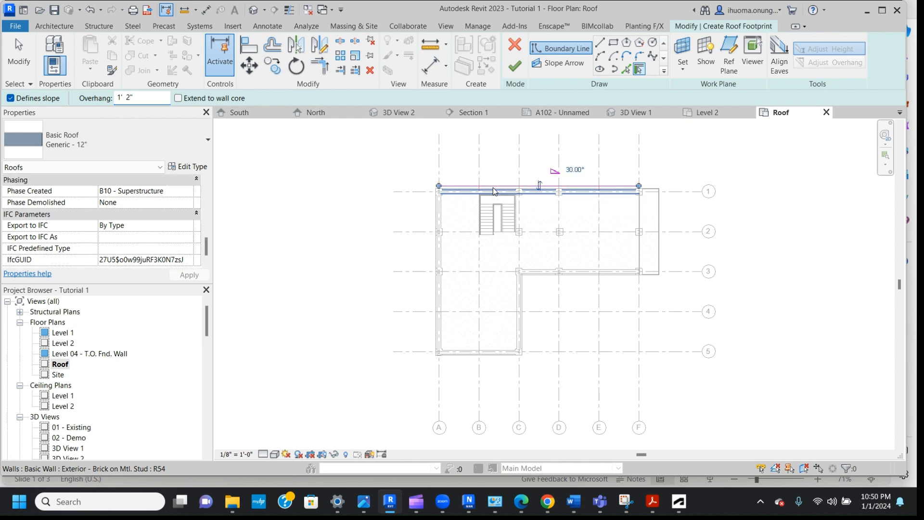
click(438, 220)
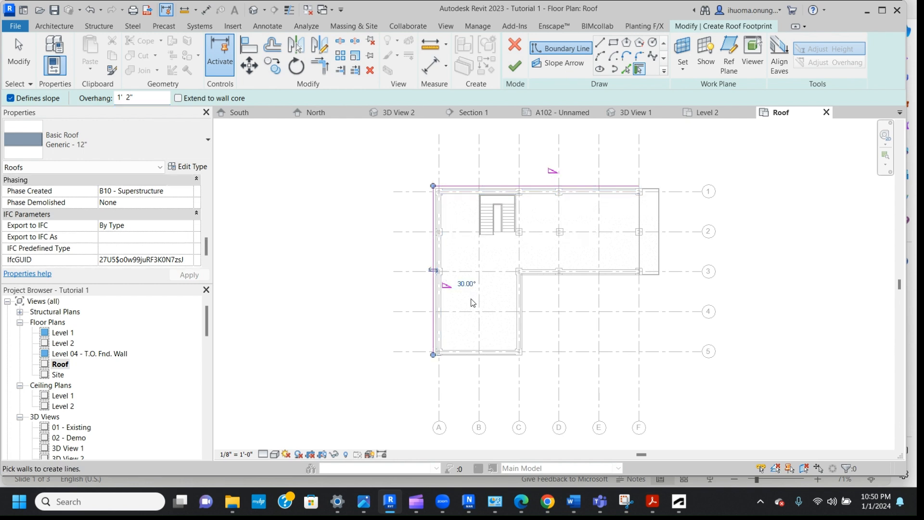
click(467, 362)
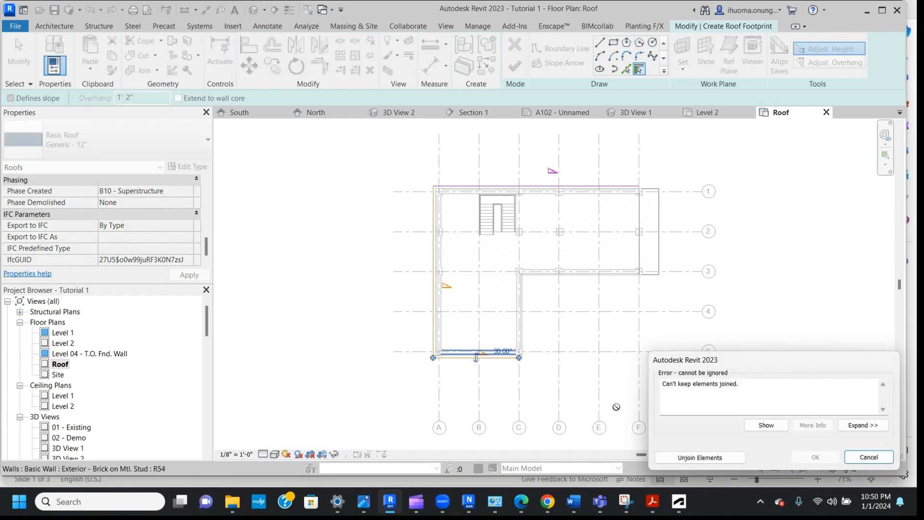
click(687, 457)
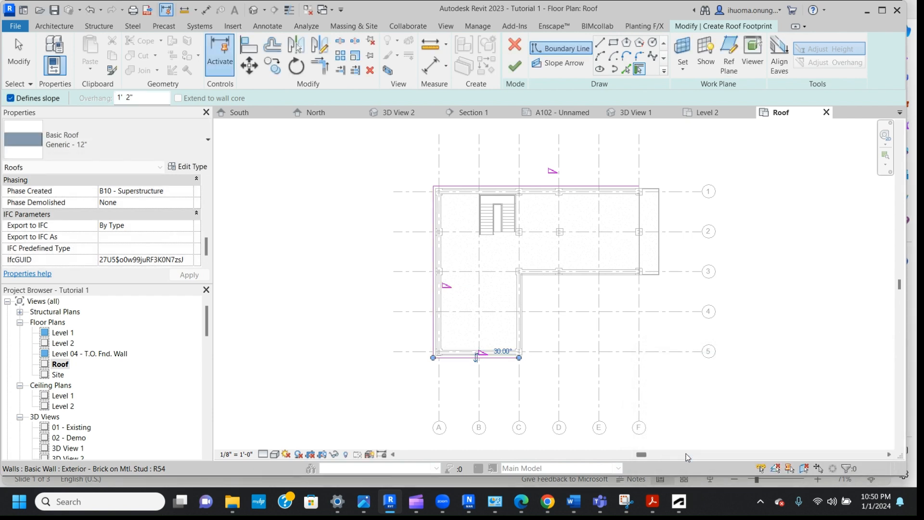
click(524, 337)
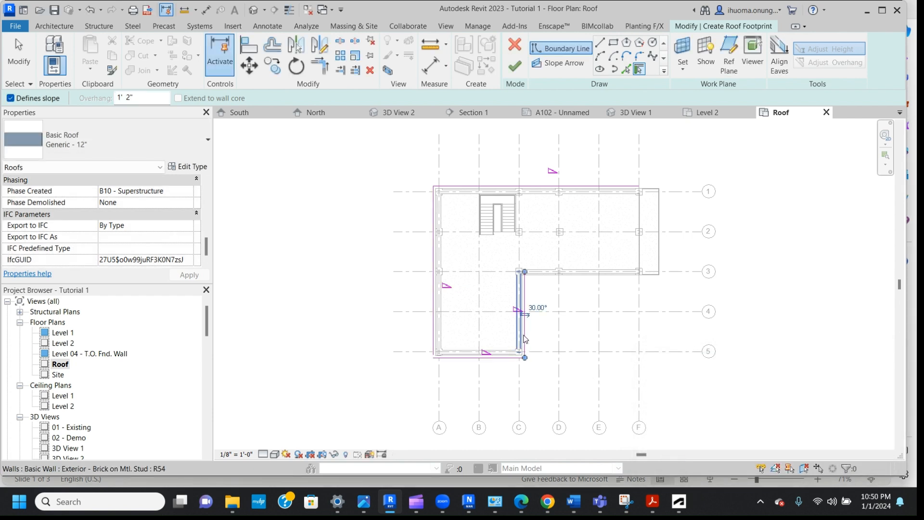
click(548, 279)
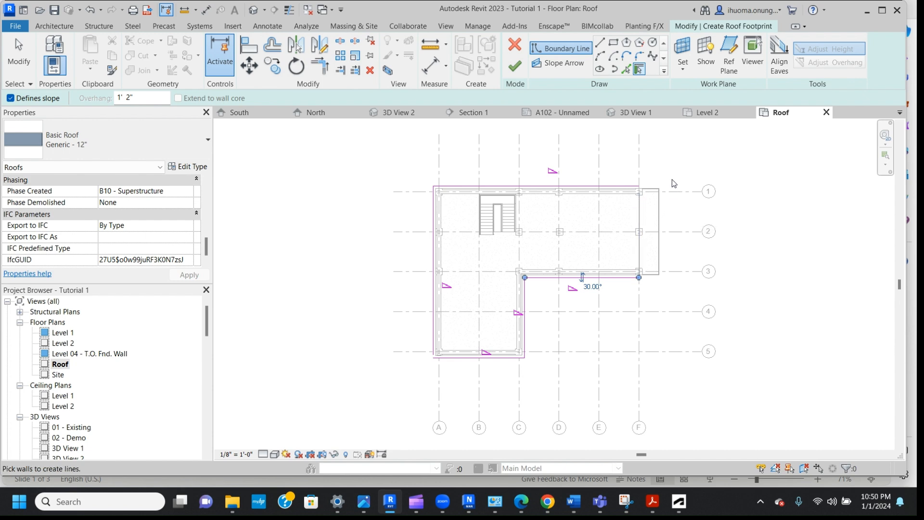
- Draw a straight roof boundary line about 27'-6" long just outside the slab projection's outer edge, about 7'-6" beyond grid F
click(600, 42)
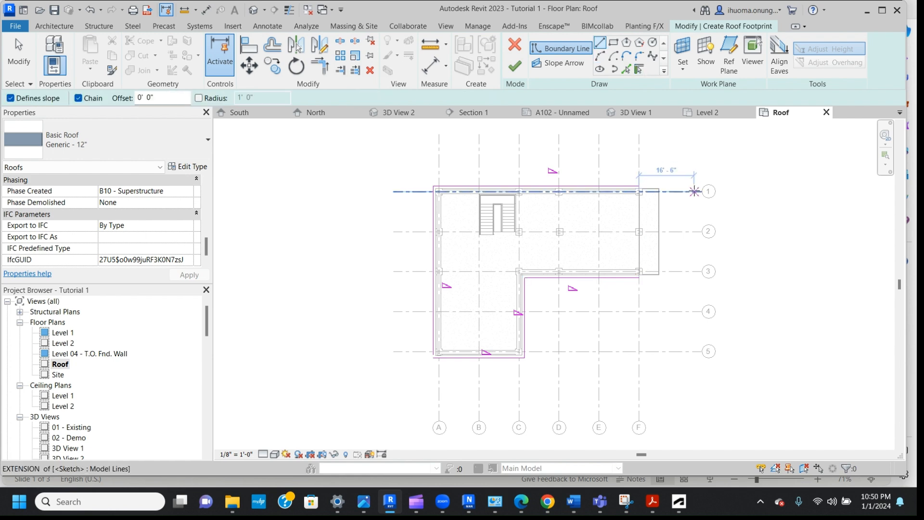
click(665, 185)
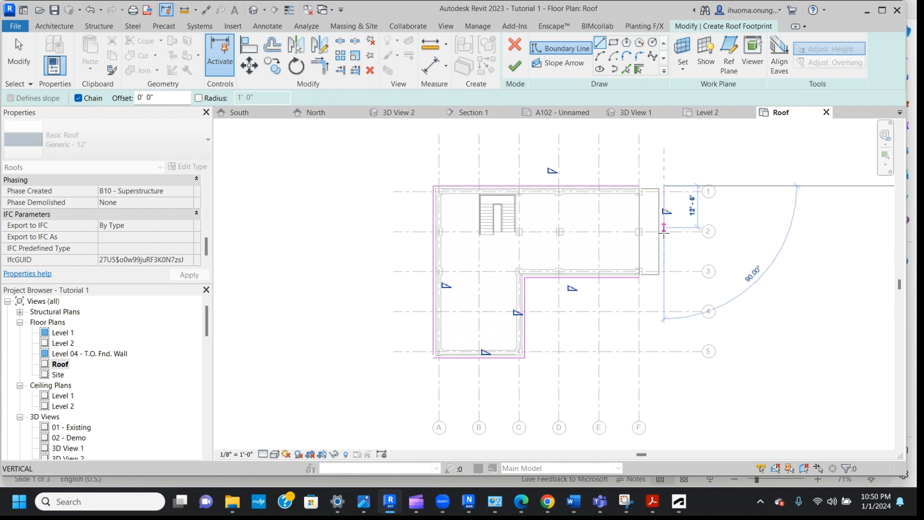
click(665, 277)
key(Escape)
key(Escape)
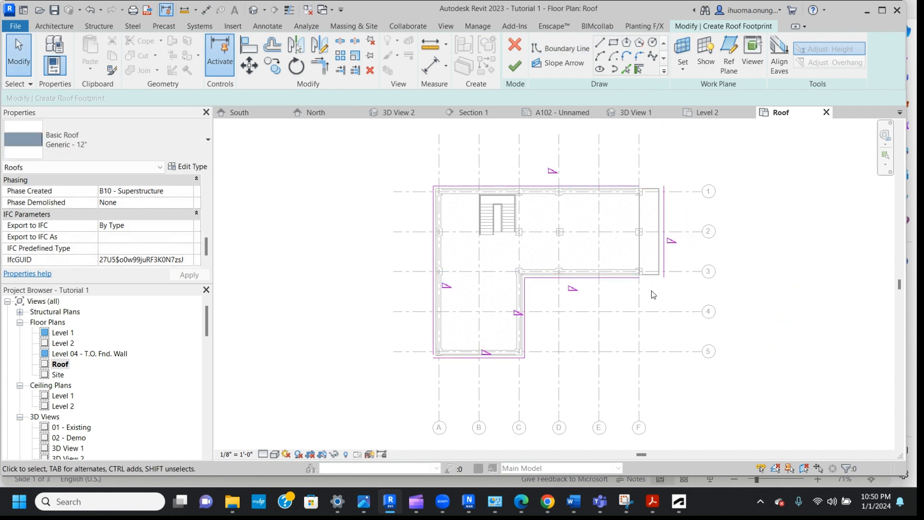
- Extend the boundary lines along grids 3 and 1 to meet the line beyond grid F, and try to finish the roof
click(631, 278)
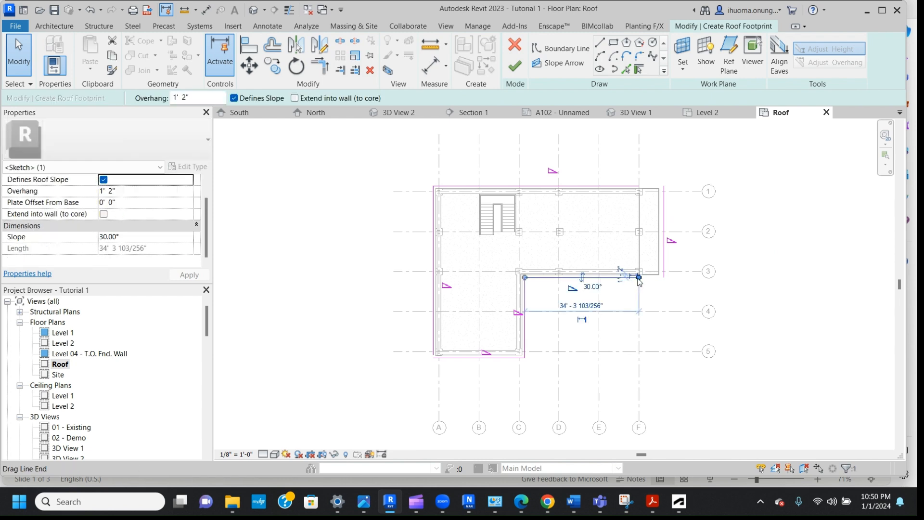
drag(638, 278, 665, 278)
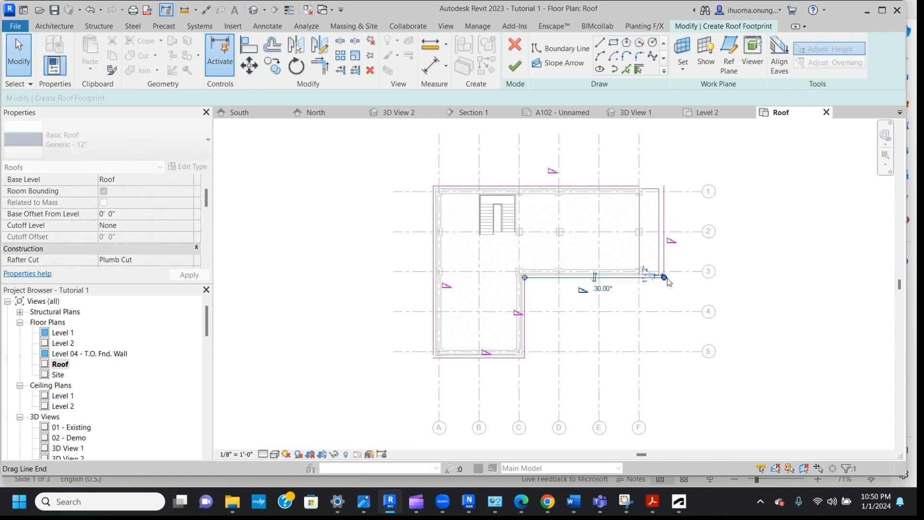
click(632, 188)
drag(640, 186, 664, 185)
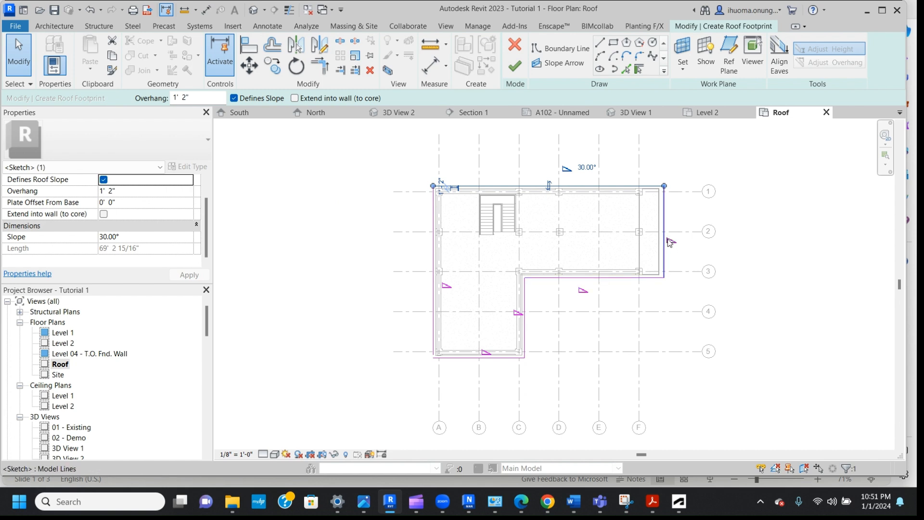
click(515, 68)
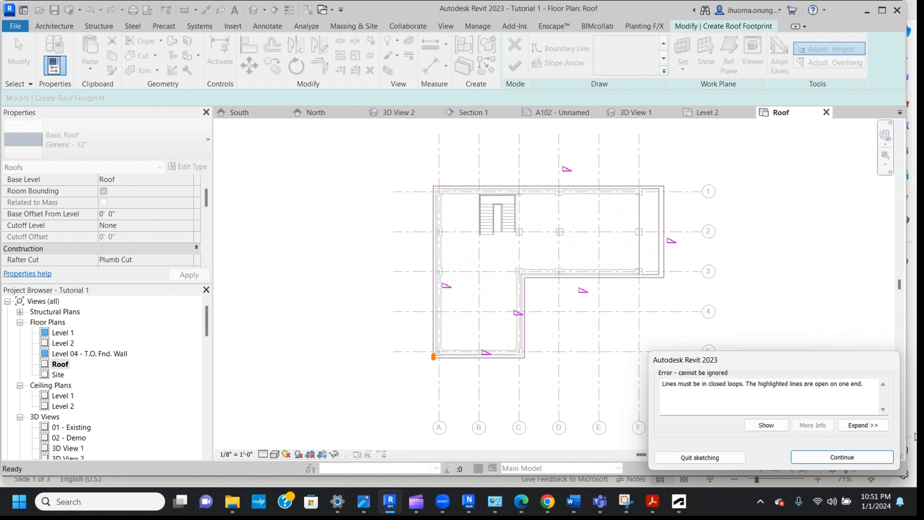
click(860, 457)
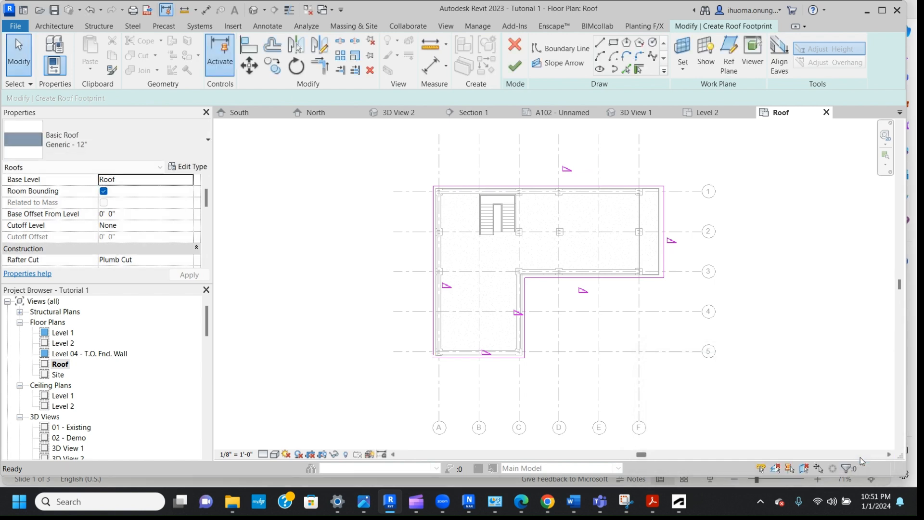
- Extend the boundary line along grid A to close the corner at grid 5, and finish the roof
click(432, 348)
drag(433, 353, 434, 357)
click(455, 380)
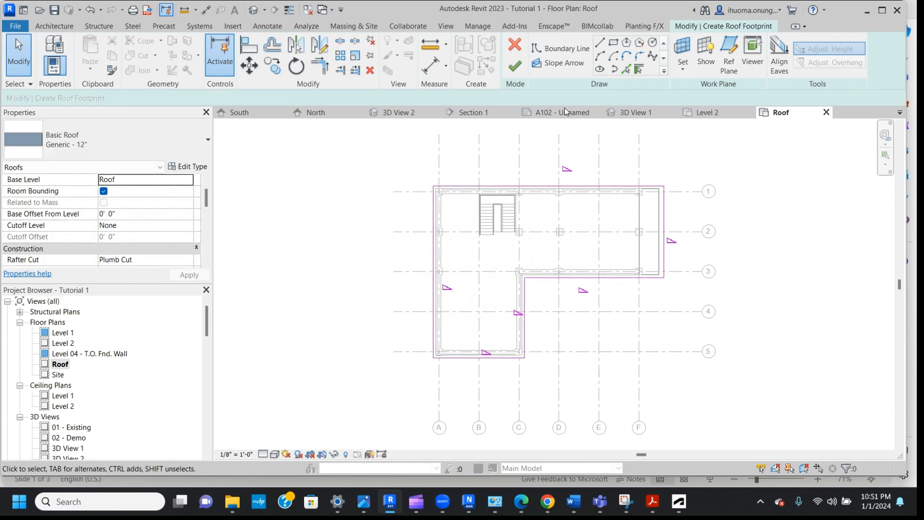
click(520, 67)
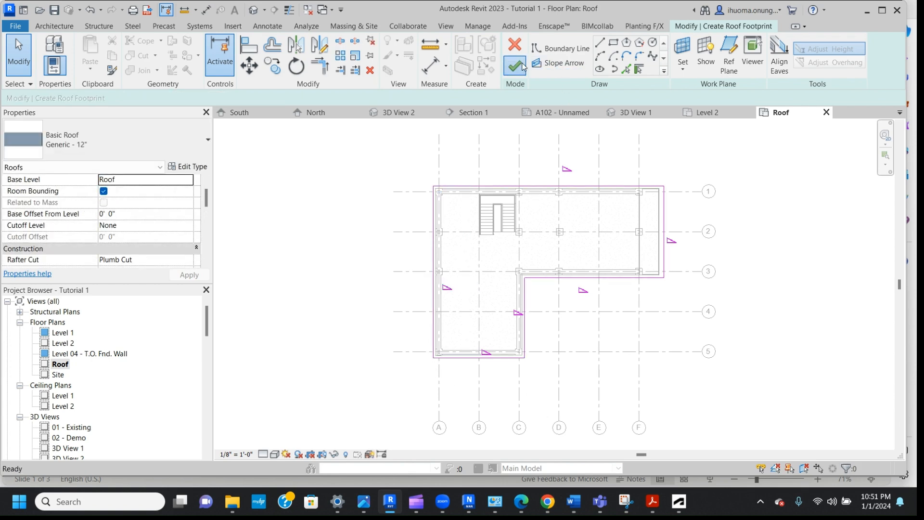
- Open the default 3D view and examine the hipped roof on the building
click(446, 26)
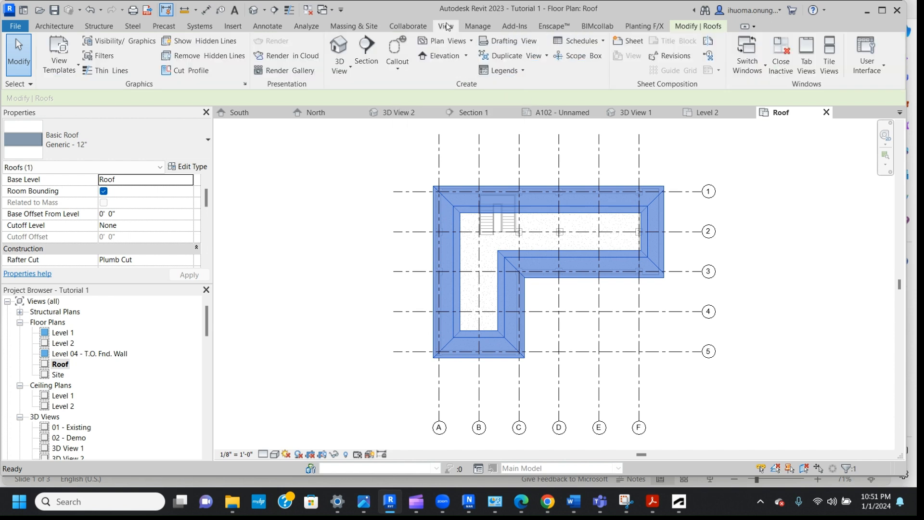
click(348, 67)
click(338, 89)
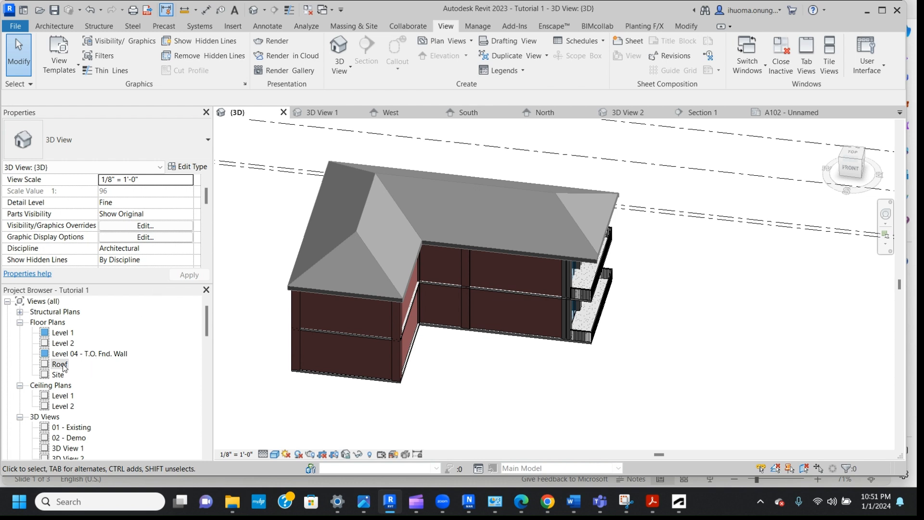
- In the Roof floor plan, edit the roof footprint and remove the slope from the edges beyond grid F and along grid 5
double_click(60, 364)
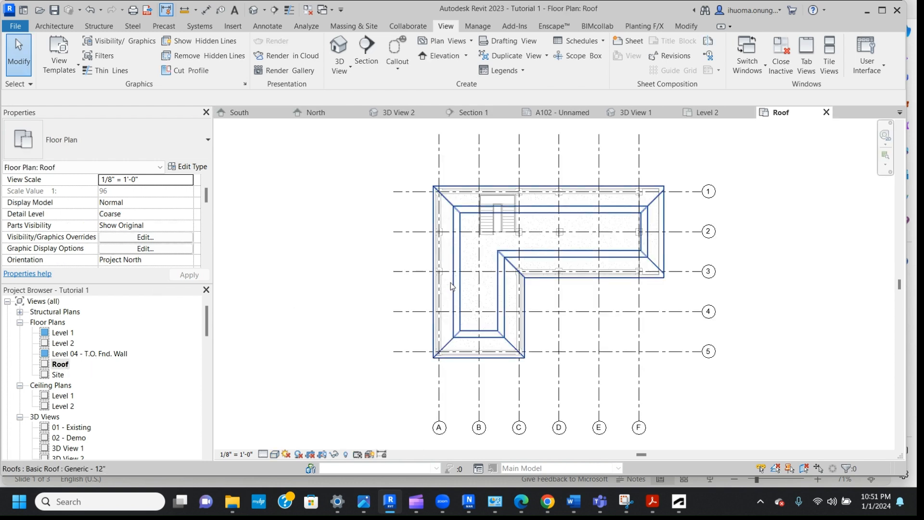
click(457, 287)
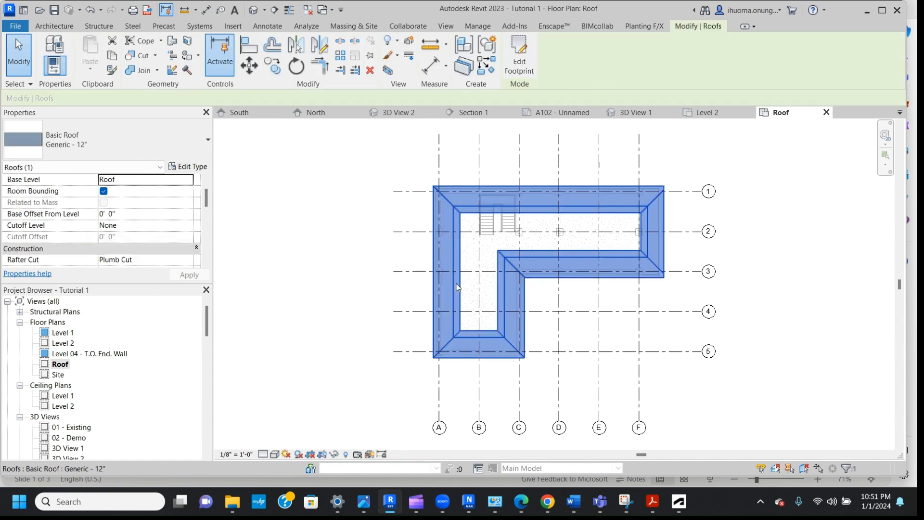
click(522, 63)
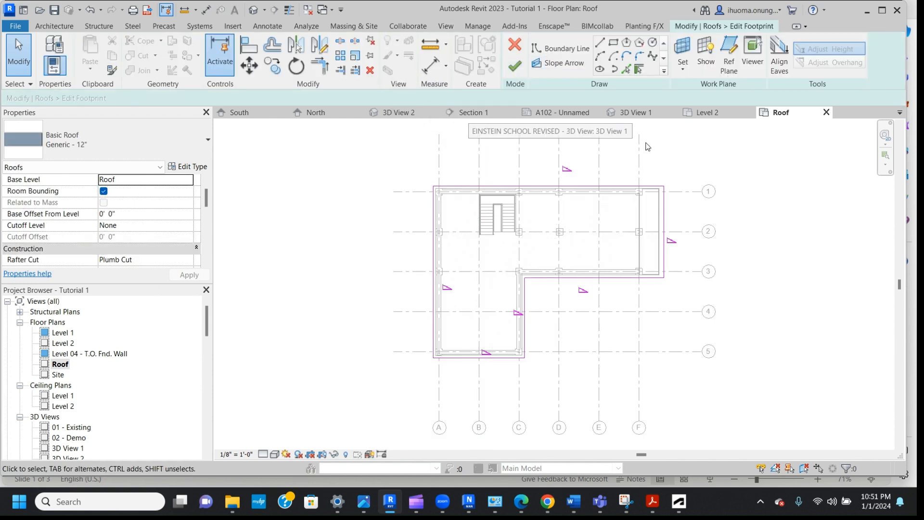
click(665, 202)
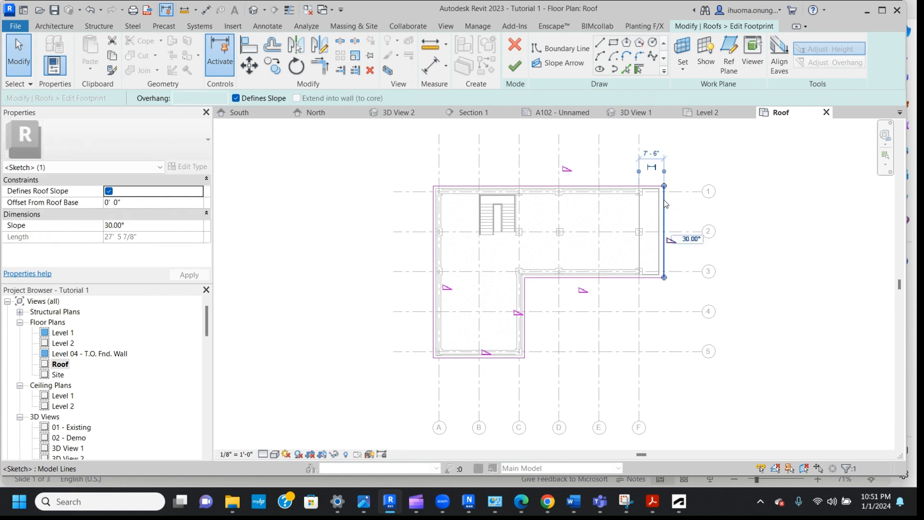
click(237, 100)
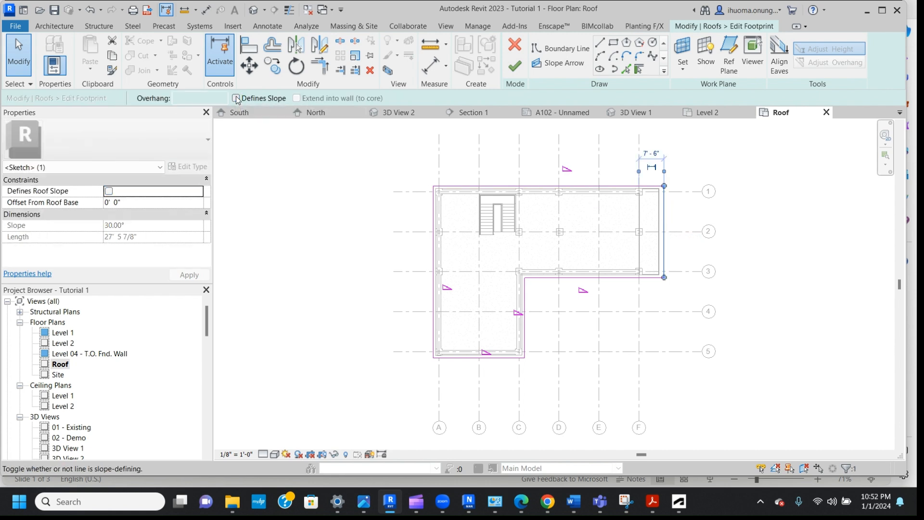
click(470, 357)
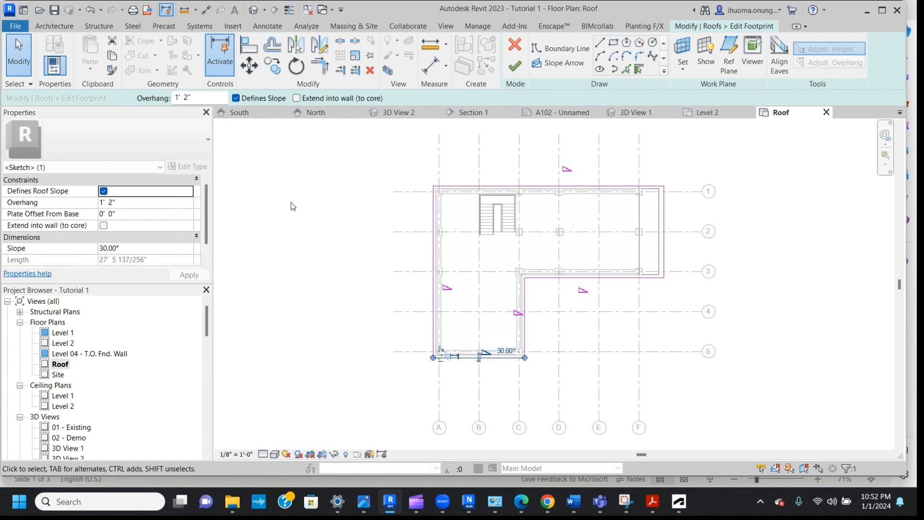
click(237, 98)
- Set the slope of the roof boundary line along grid A to 20°
click(435, 260)
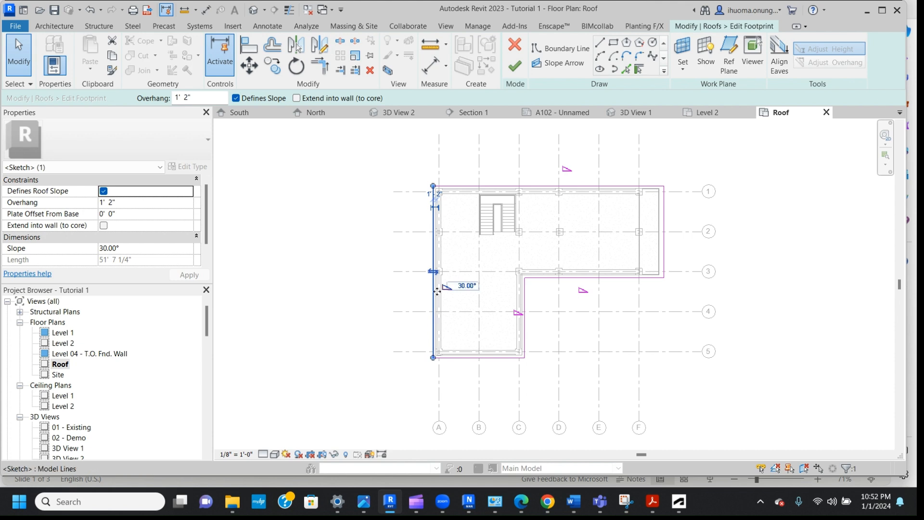
click(464, 288)
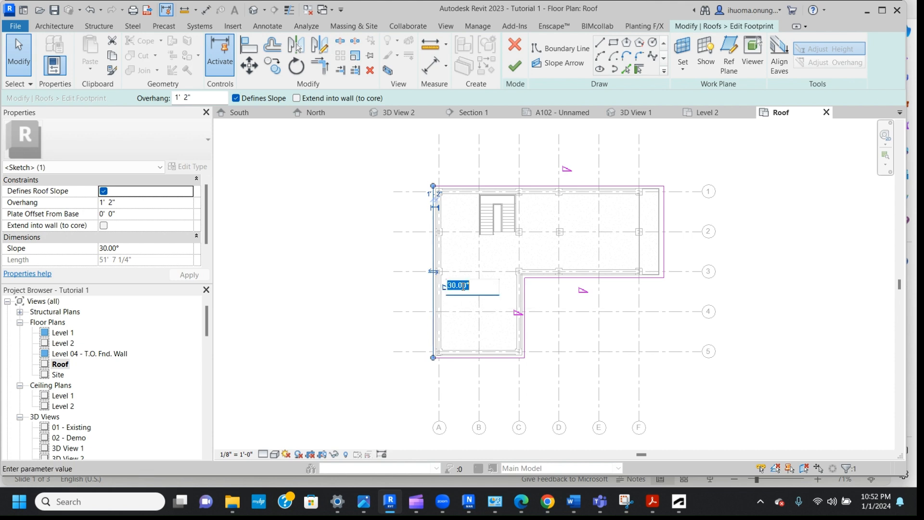
click(453, 287)
key(BackSpace)
text(2)
key(Return)
- Set the slope of the roof boundary line along grid 1 to 20°
click(474, 188)
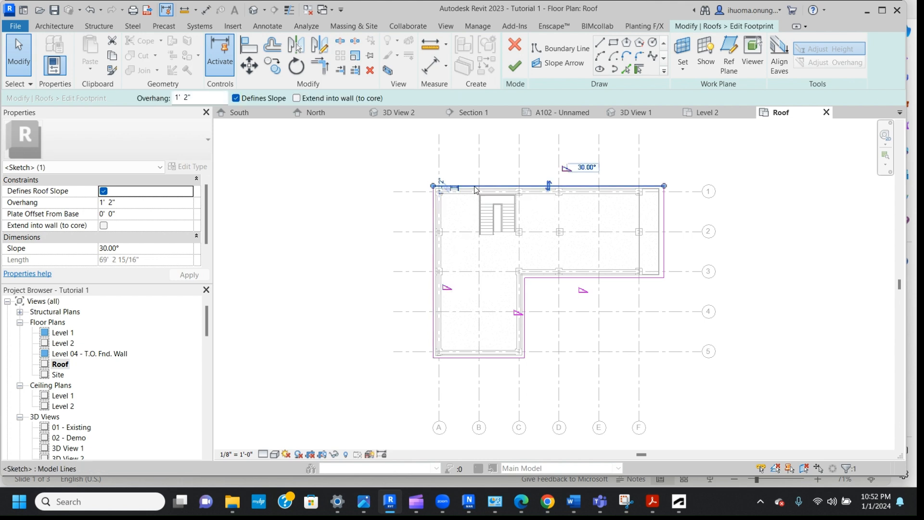
click(106, 248)
key(BackSpace)
text(2)
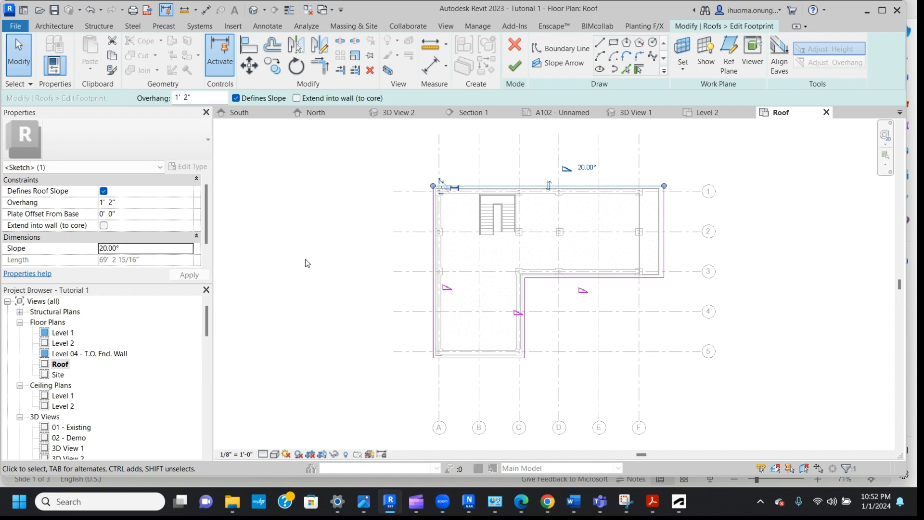
click(308, 259)
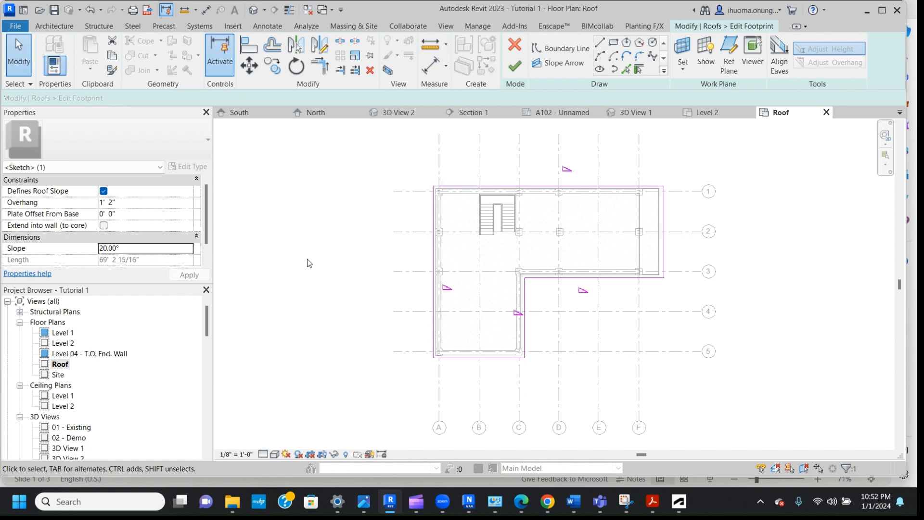
- Set the slope of the roof boundary line along grid C, between grids 3 and 5, to 20°
click(527, 336)
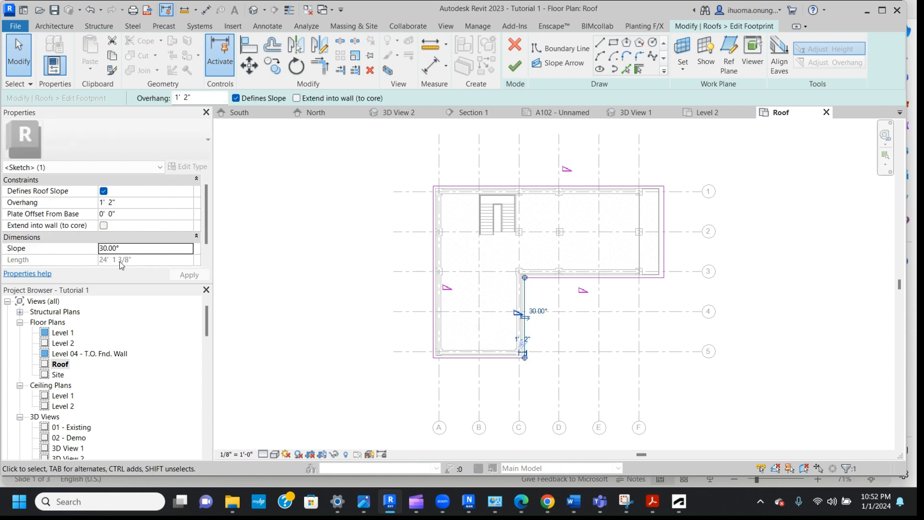
click(103, 249)
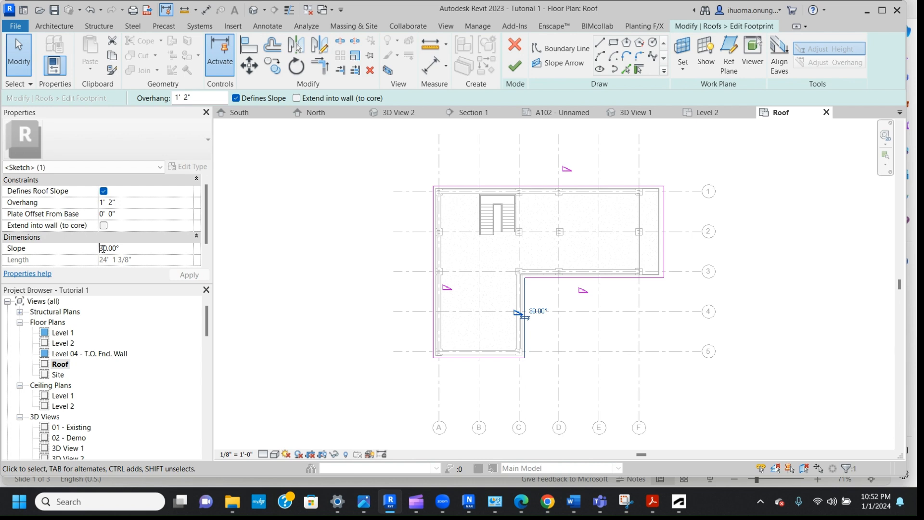
key(BackSpace)
text(2)
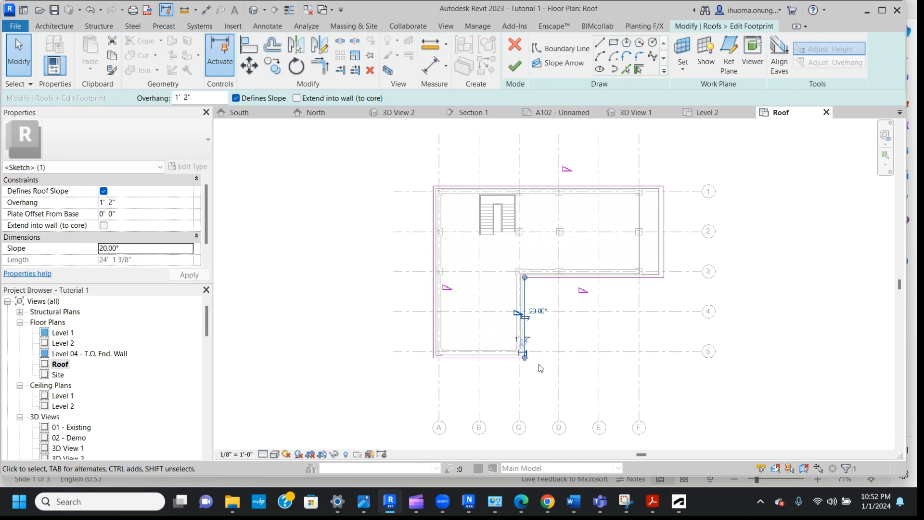
click(597, 328)
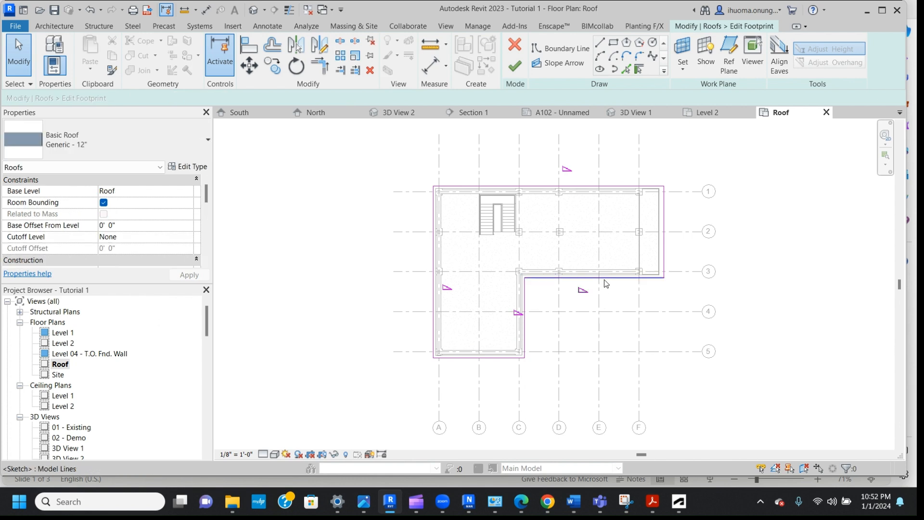
- Set the slope of the roof boundary line along grid 3 to 20°
click(605, 279)
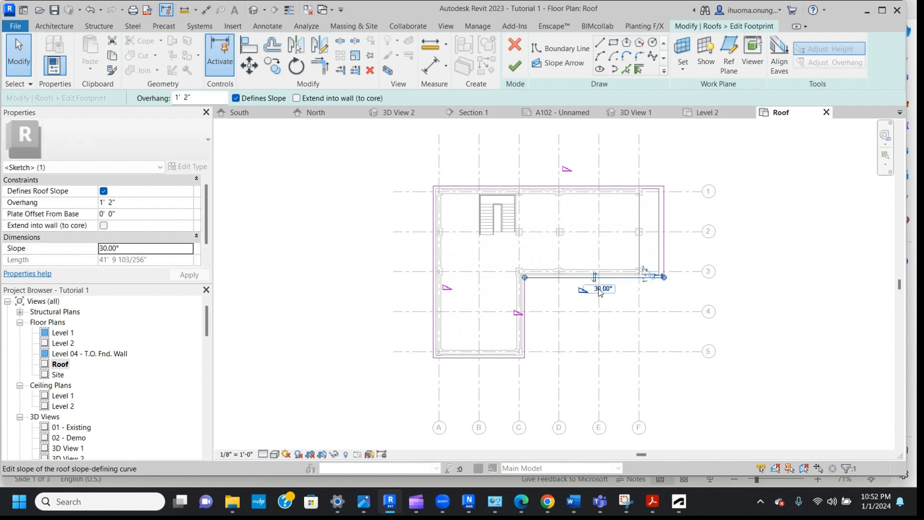
click(600, 290)
click(589, 290)
key(BackSpace)
text(2)
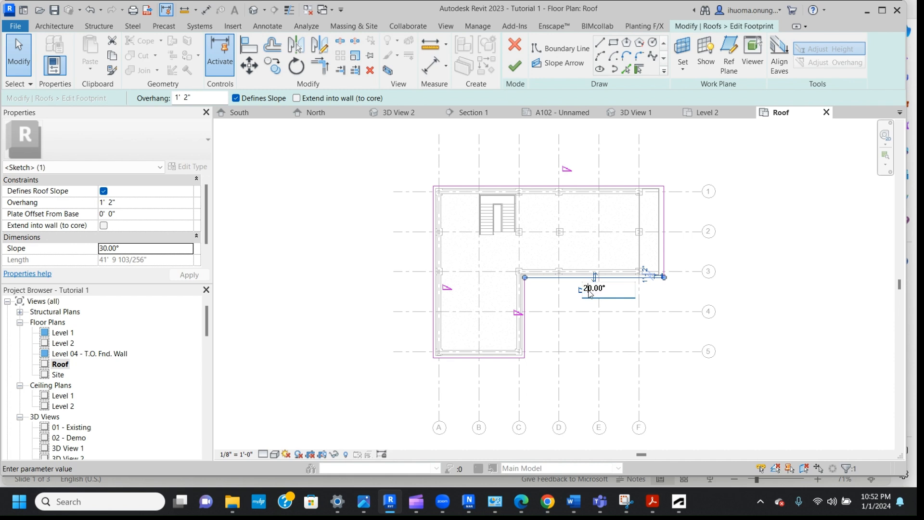
right_click(590, 331)
click(580, 335)
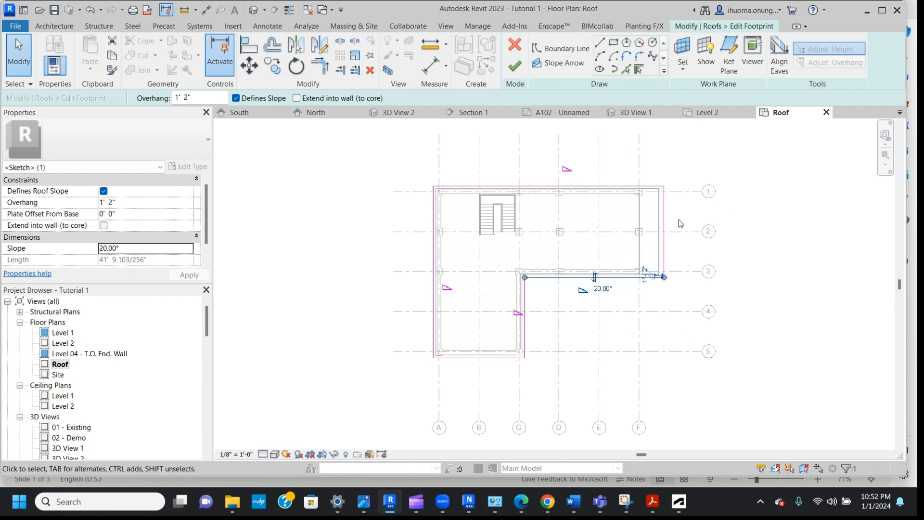
key(Escape)
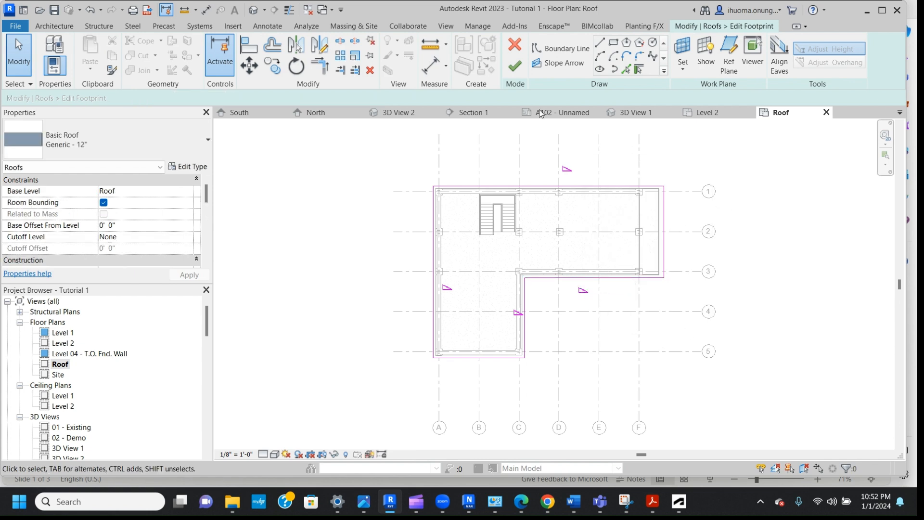
- Finish the roof footprint edit and open the default 3D view
click(517, 70)
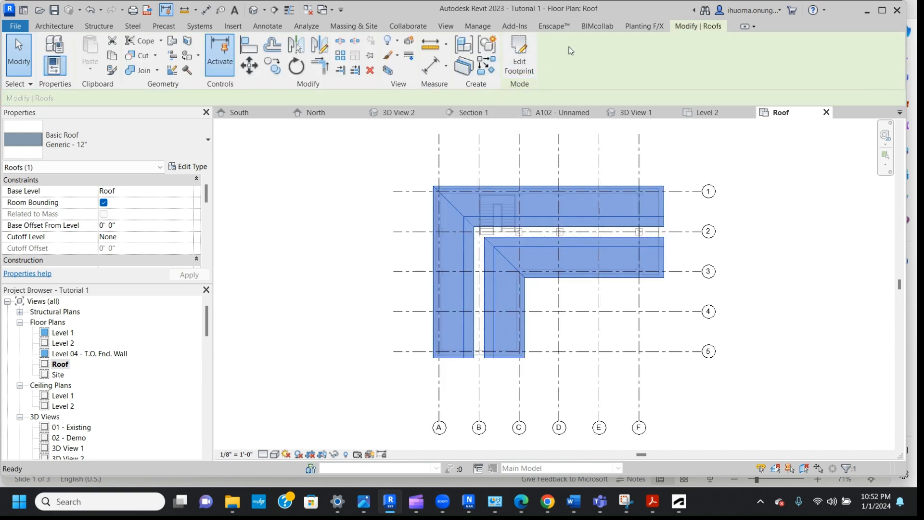
click(444, 27)
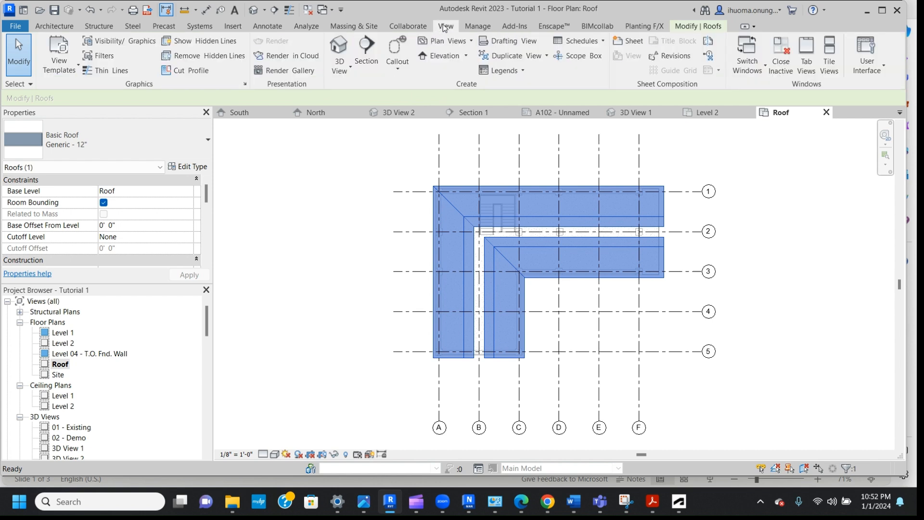
click(351, 68)
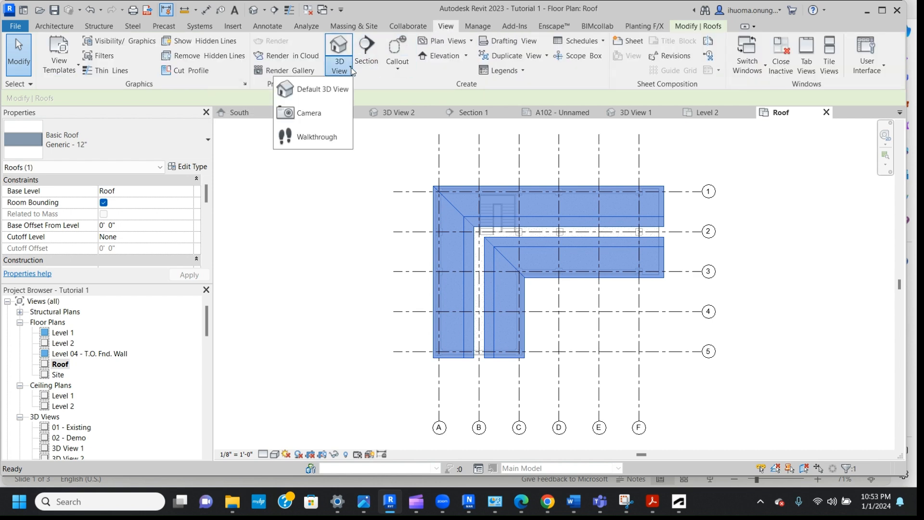
click(321, 89)
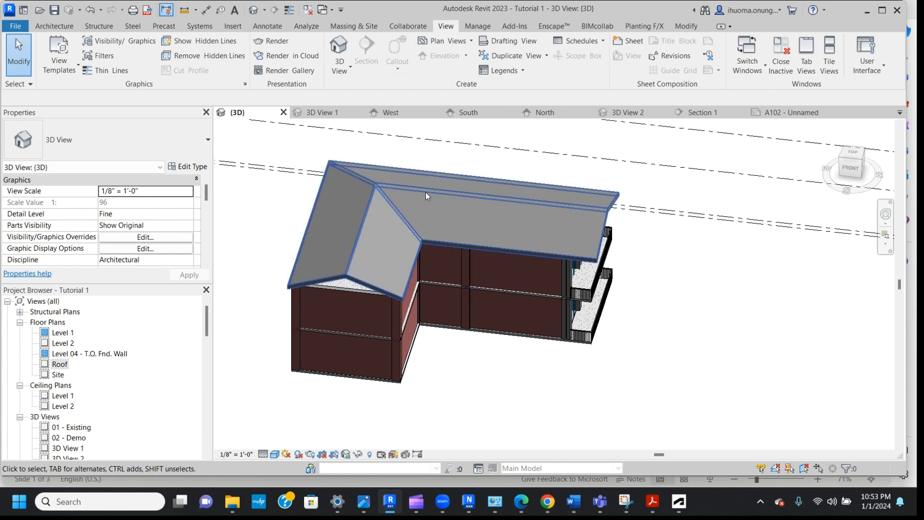
- Attach the top of the brick exterior wall under the gable at grid 5 to the roof
click(362, 293)
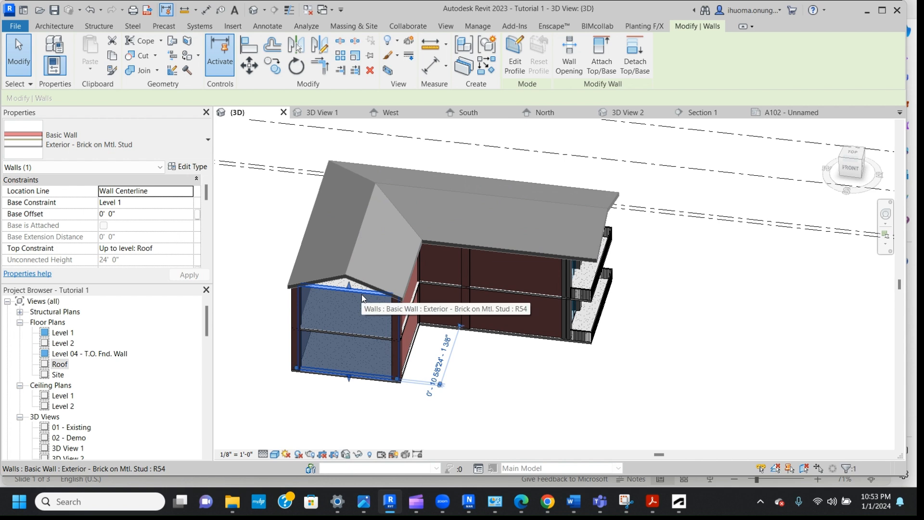
click(600, 64)
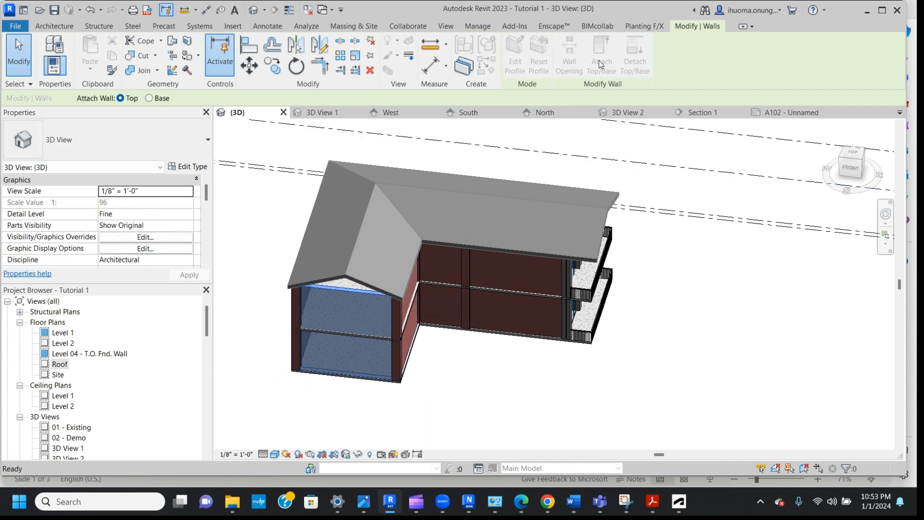
click(371, 286)
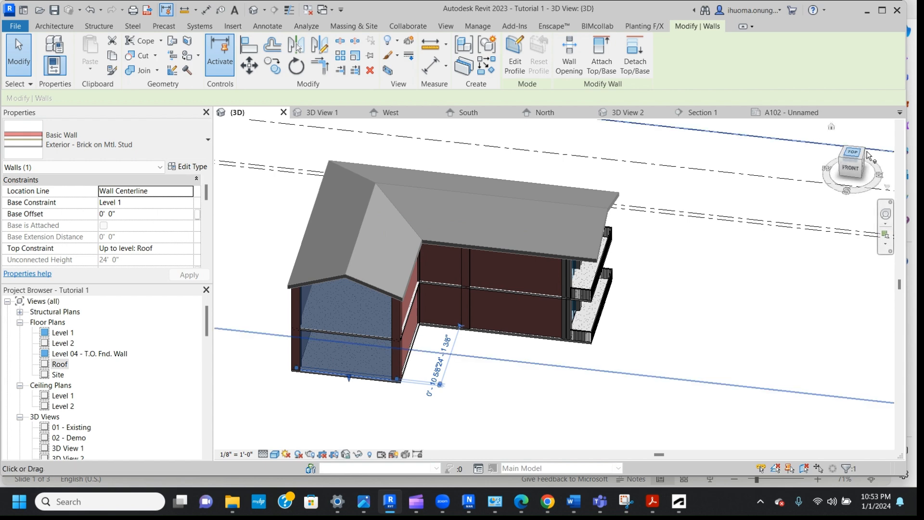
- Attach the top of the Exterior Glazing curtain wall at the balcony end to the roof
mouse_move(863, 165)
mouse_down()
mouse_move(802, 135)
mouse_move(742, 146)
mouse_up()
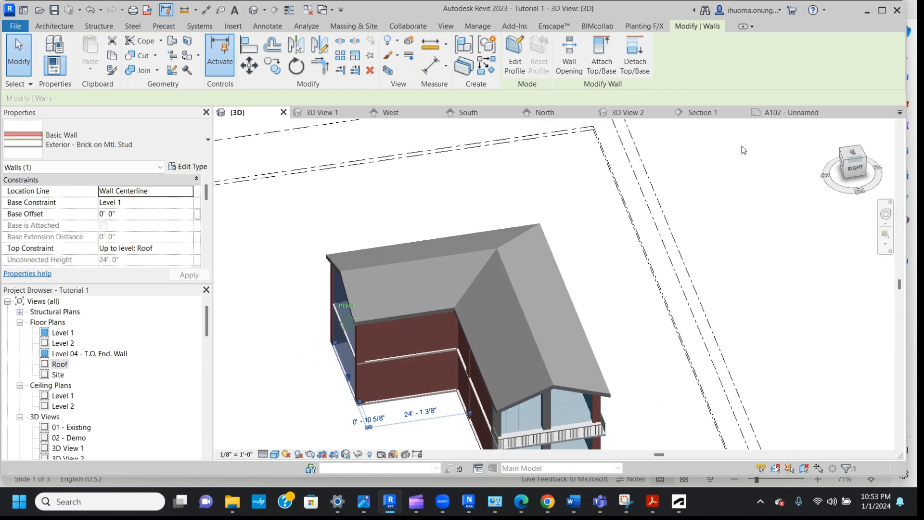
click(564, 410)
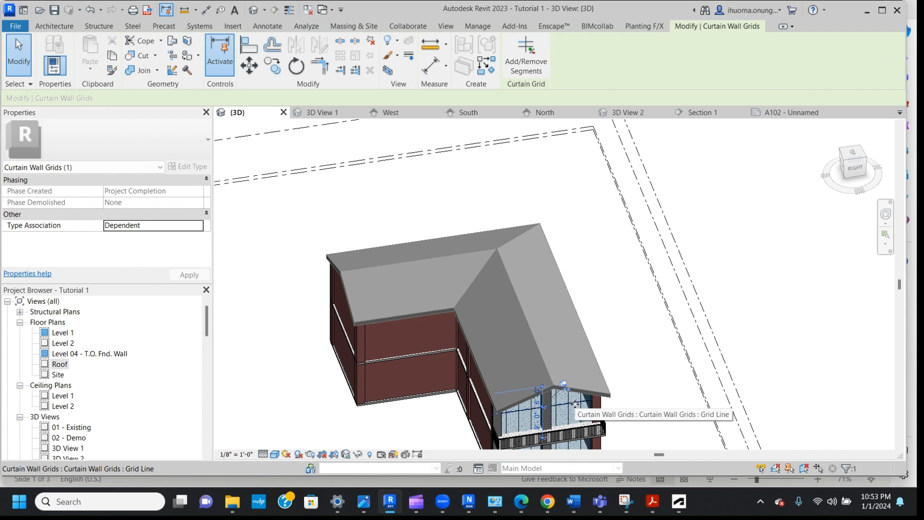
key(Escape)
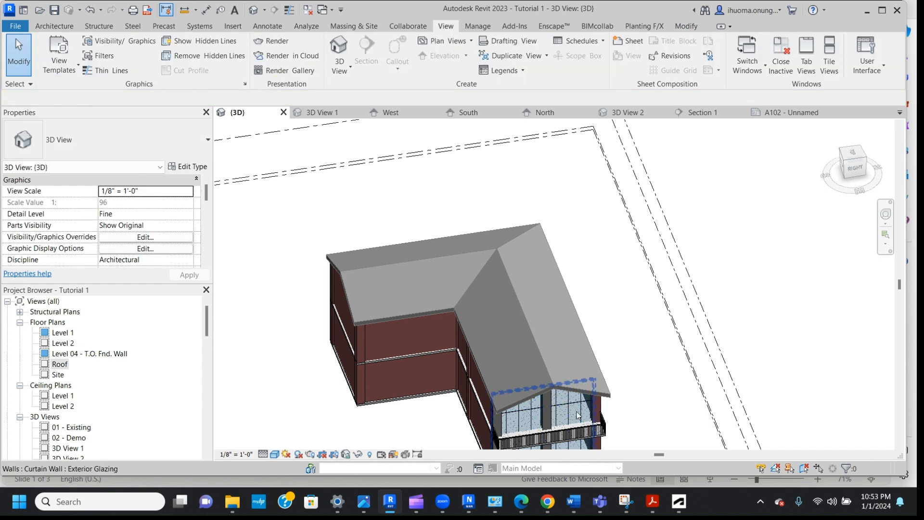
click(579, 415)
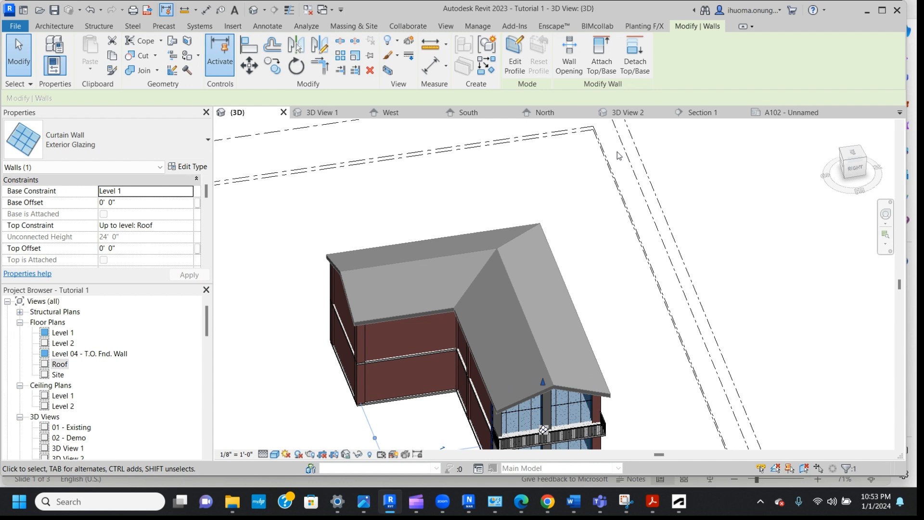
click(602, 62)
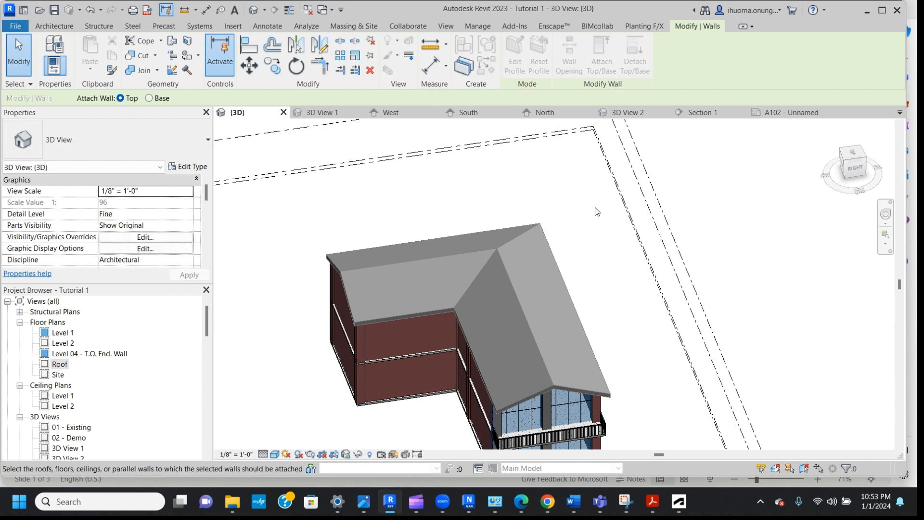
click(559, 389)
click(624, 343)
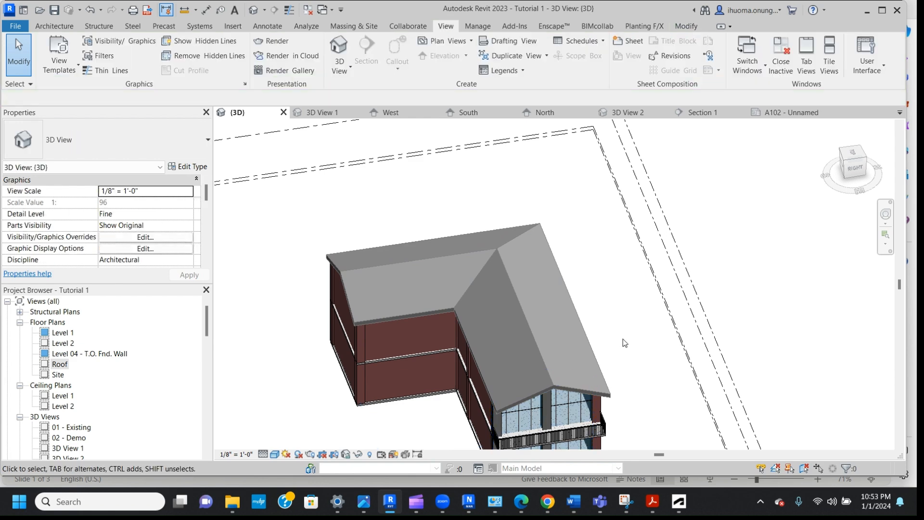
click(845, 166)
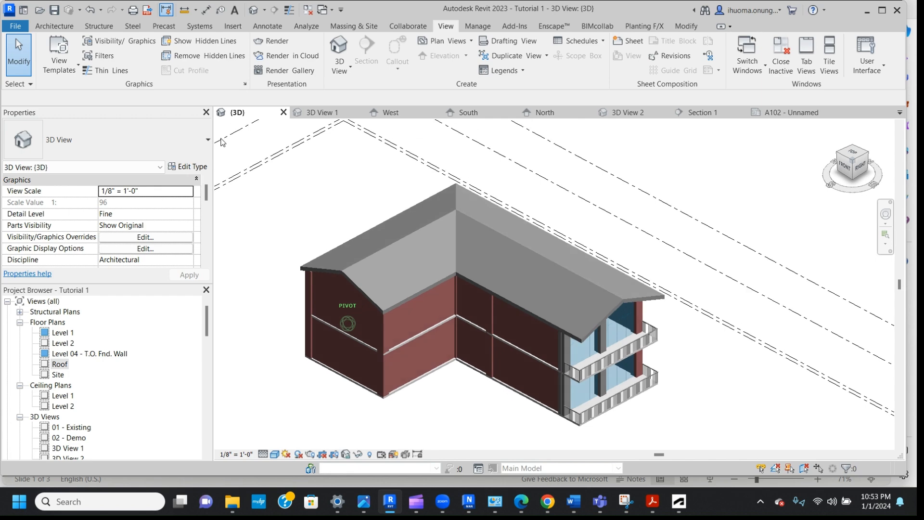
shift+middle_drag(244, 133, 251, 151)
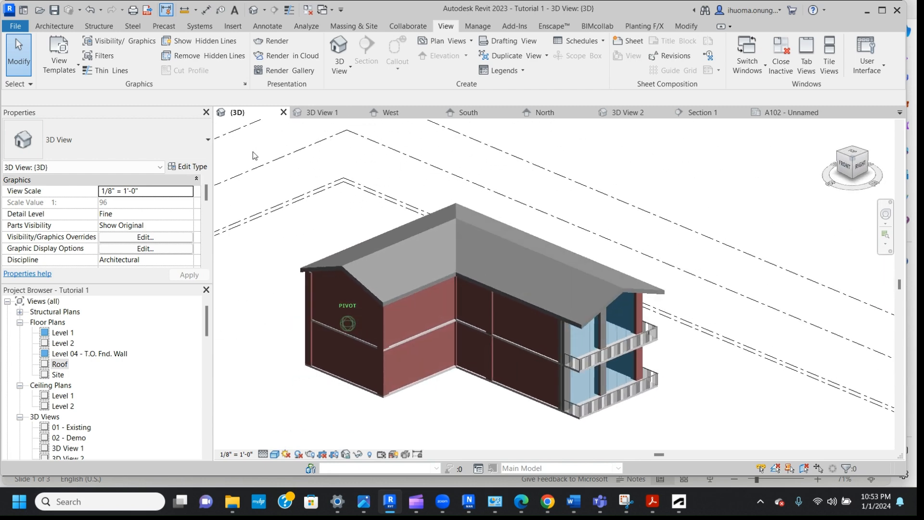
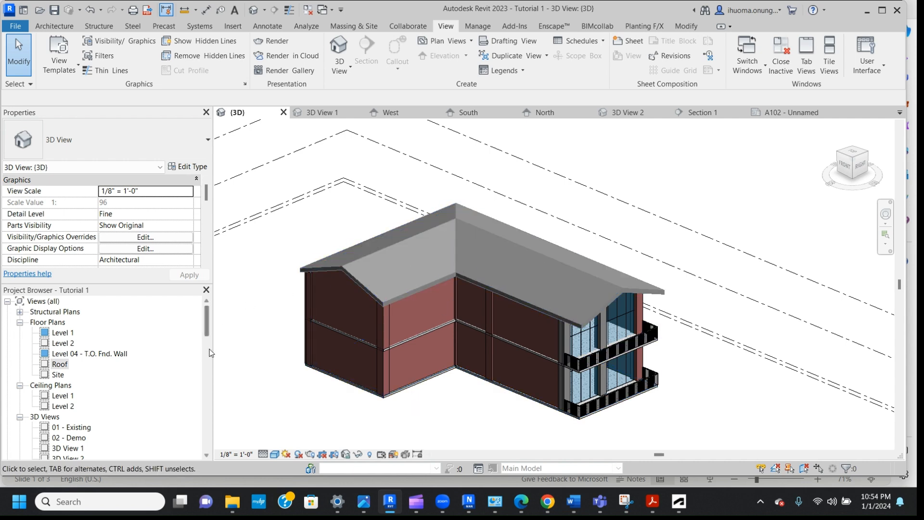
- Open the Level 2 reflected ceiling plan
double_click(63, 407)
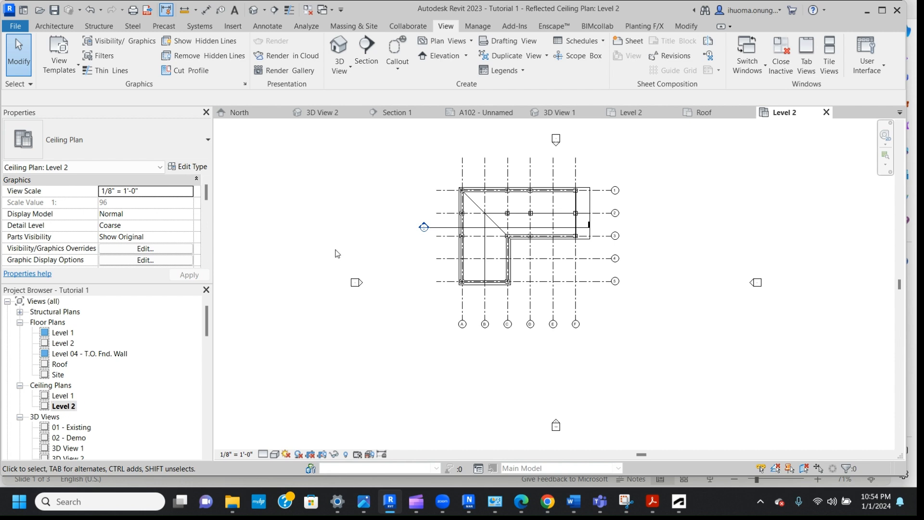
right_click(451, 160)
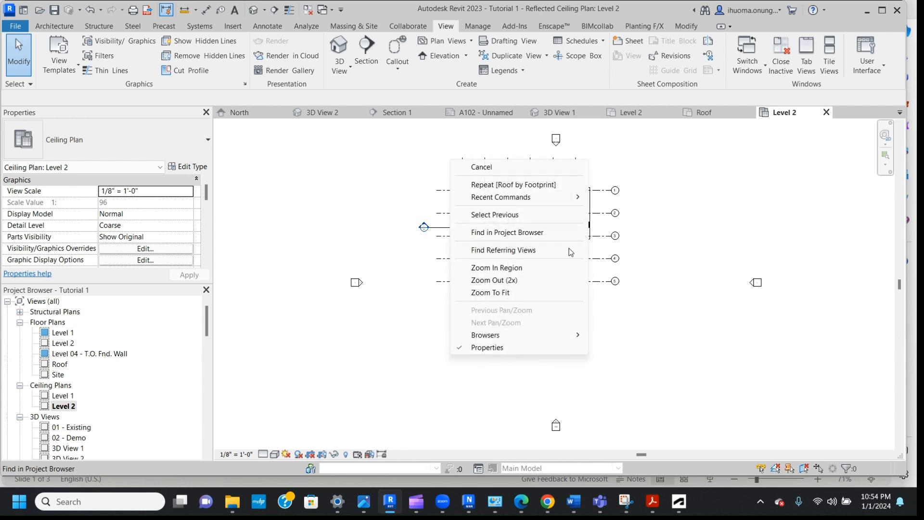
click(516, 272)
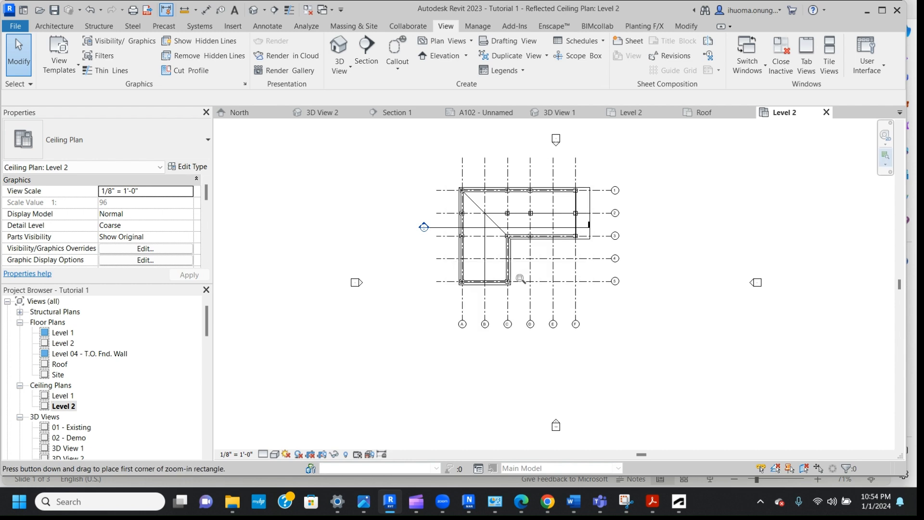
drag(436, 288, 626, 178)
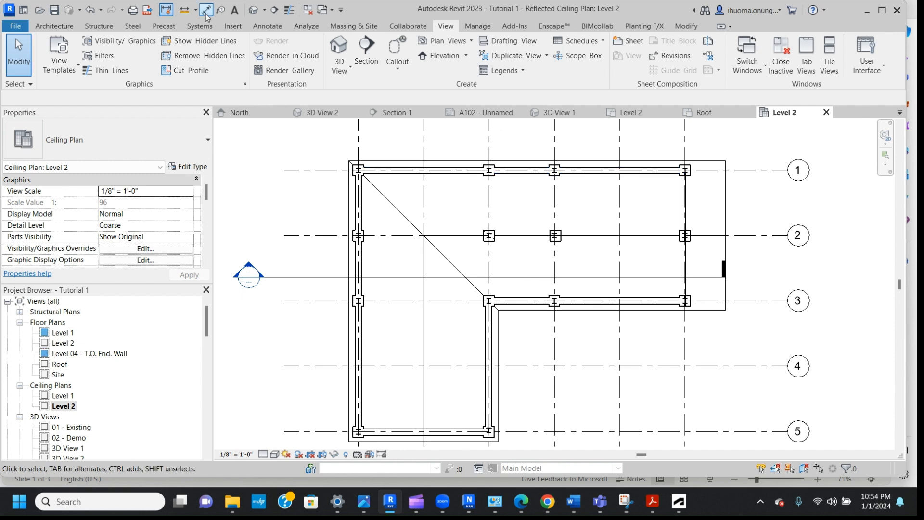
- Try an automatic 2' x 4' ACT System ceiling at 8' 0" above Level 2 inside the L-shaped walls, and undo it
click(63, 26)
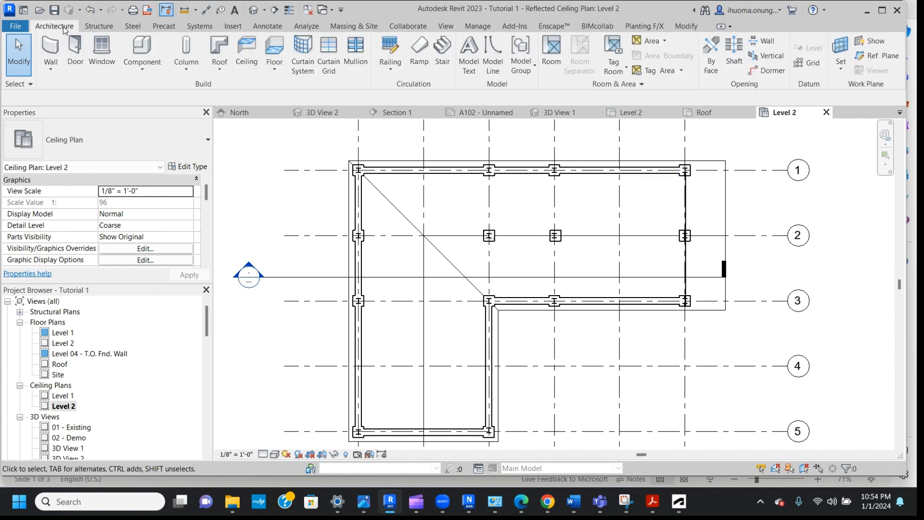
click(252, 54)
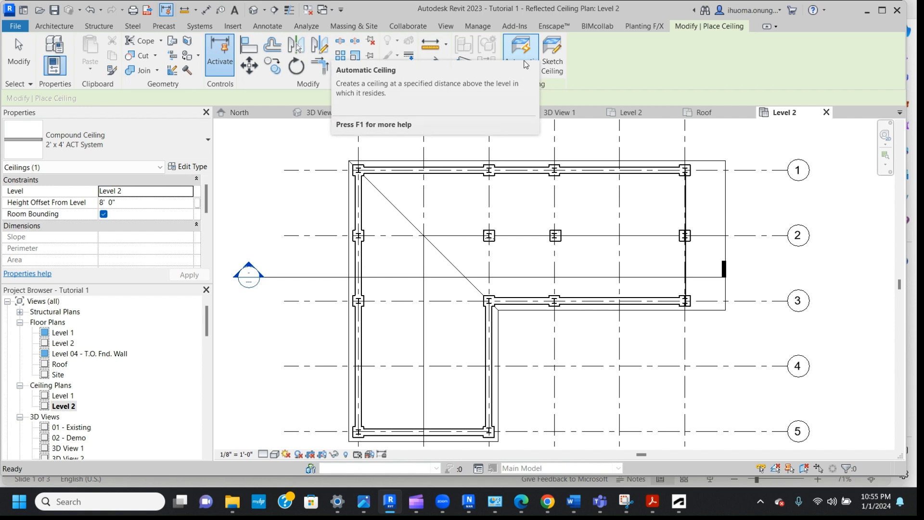
click(468, 203)
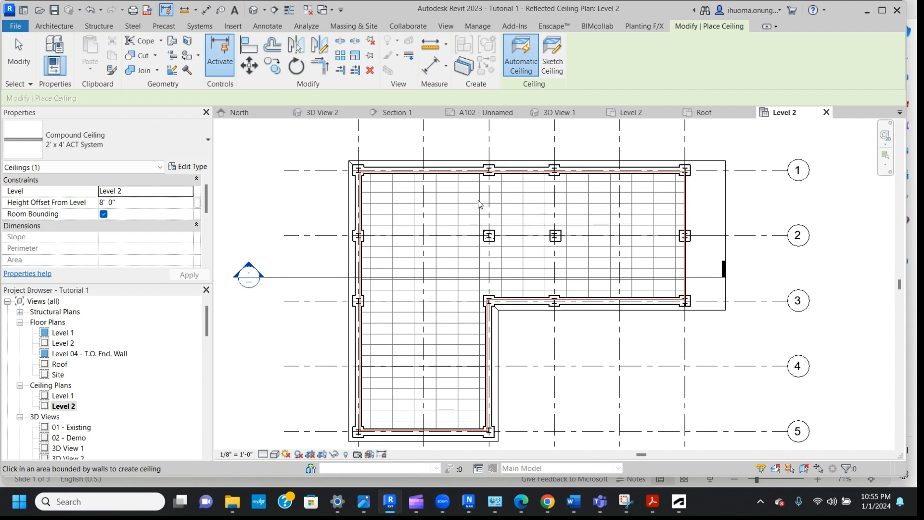
click(91, 15)
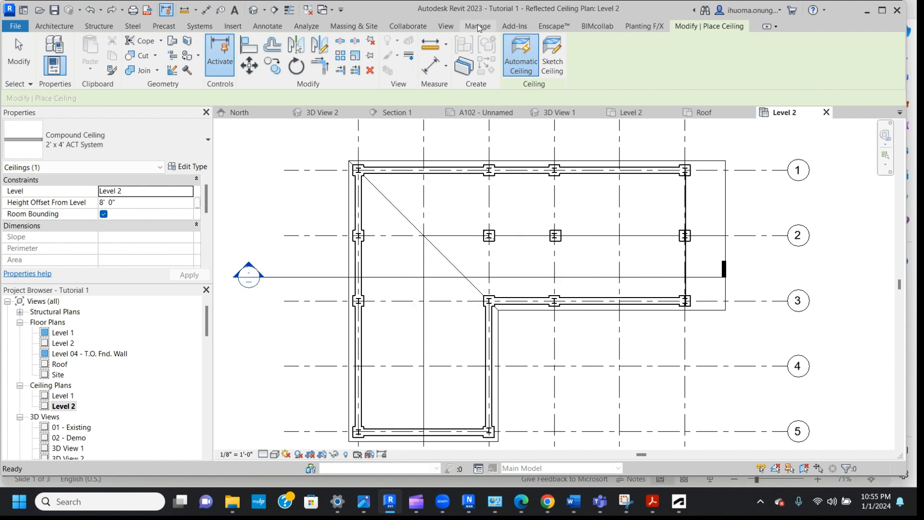
- Try to sketch a ceiling boundary along the inner wall faces at grids 1, F and 3, and undo the sketch
click(552, 63)
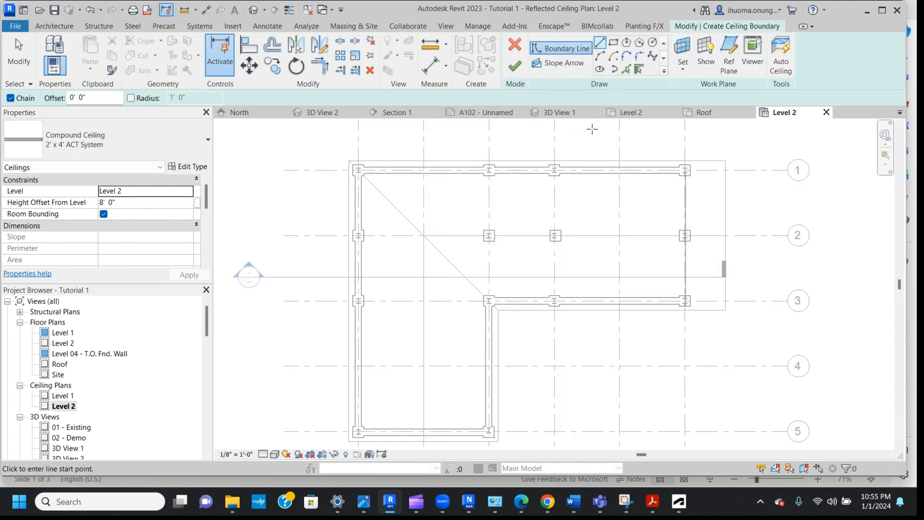
click(361, 173)
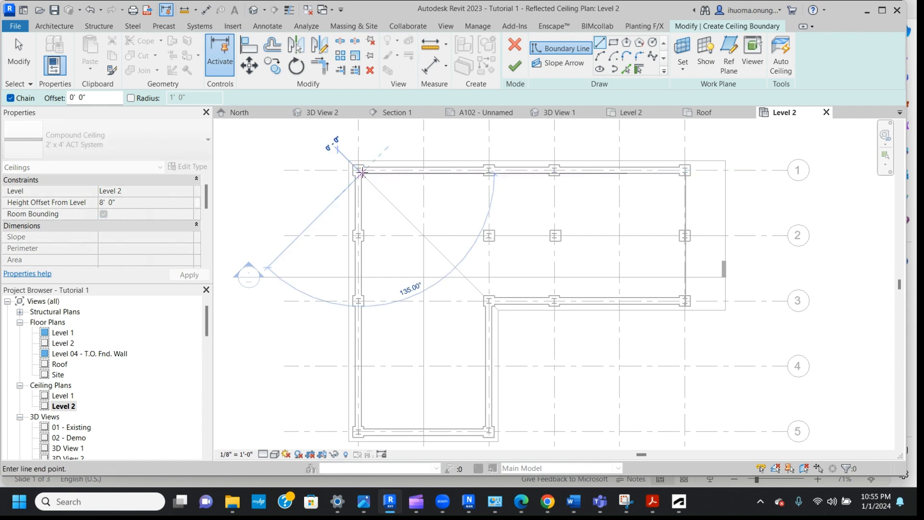
click(685, 173)
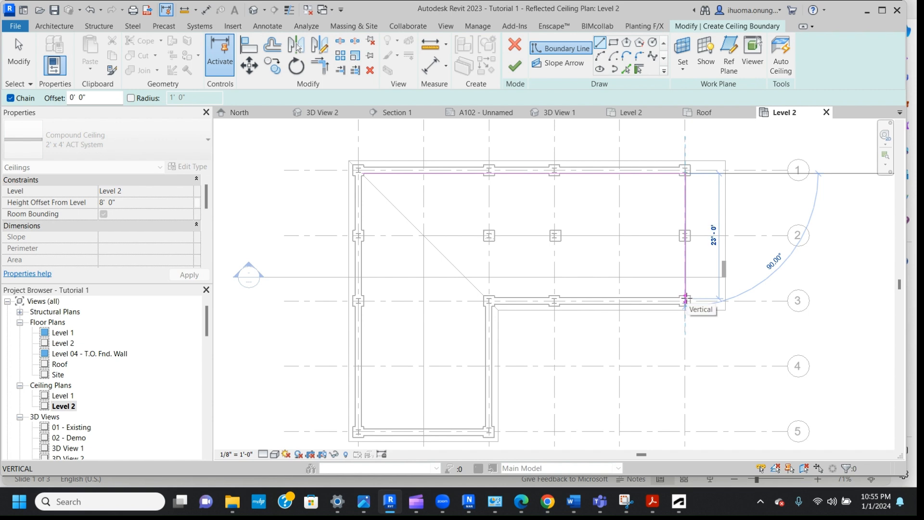
click(686, 298)
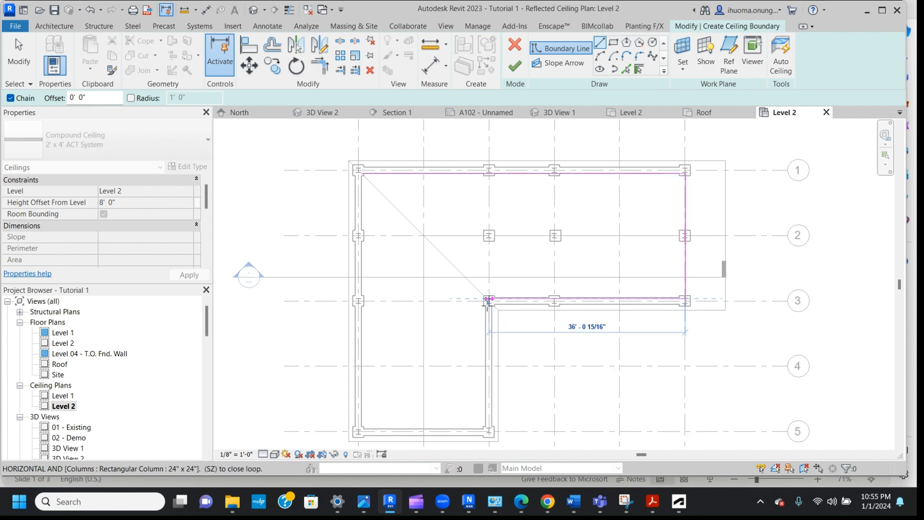
text(1)
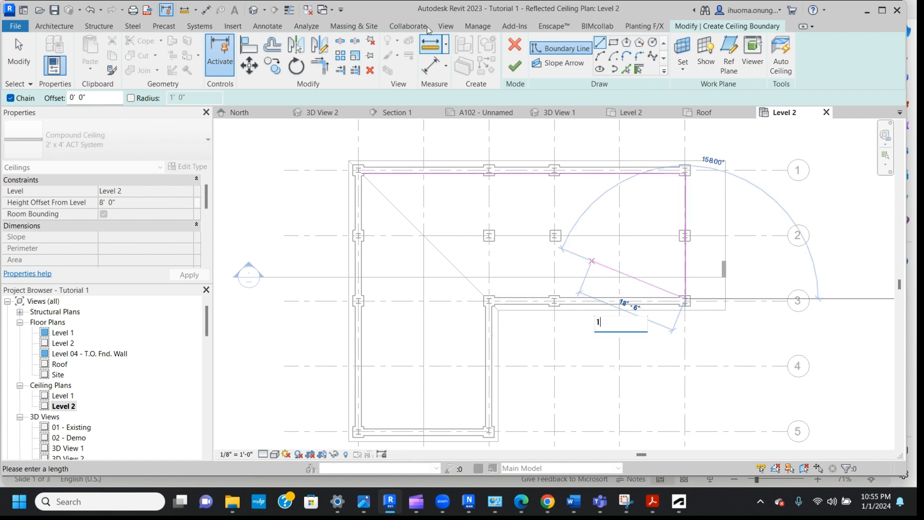
text(1)
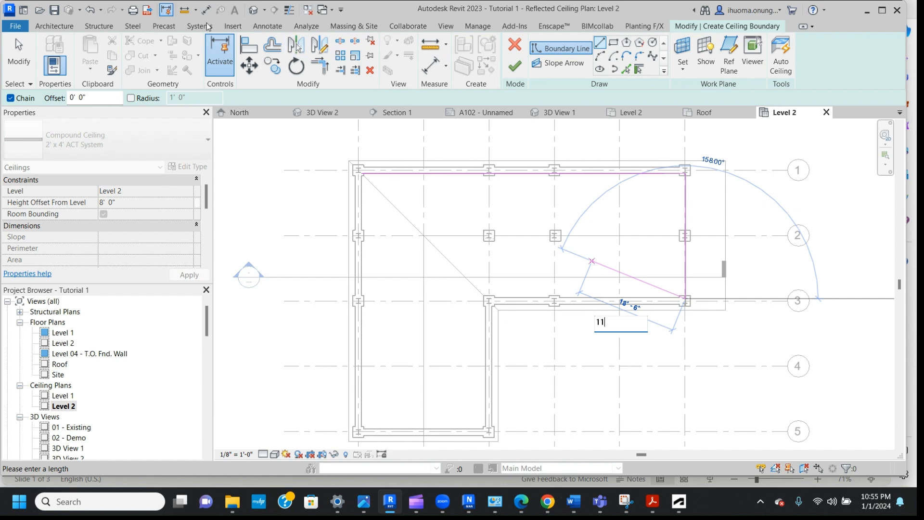
click(91, 9)
click(91, 9)
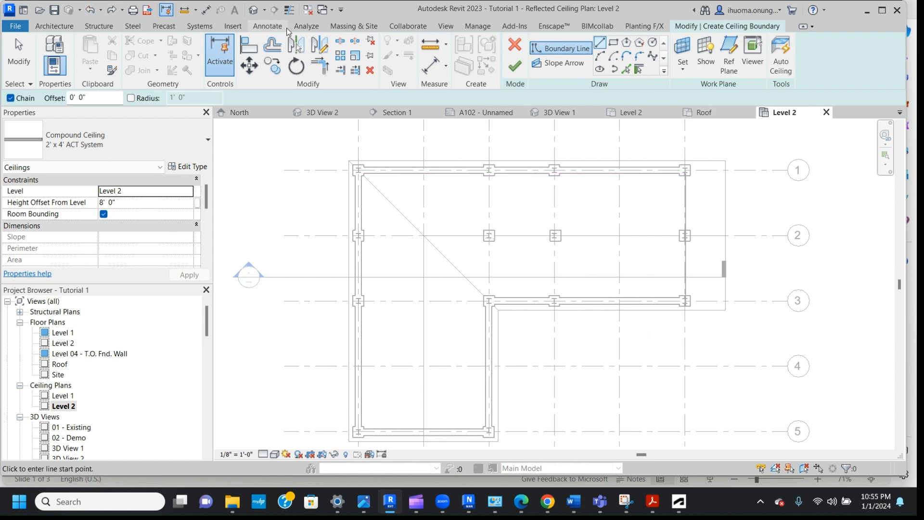
click(63, 26)
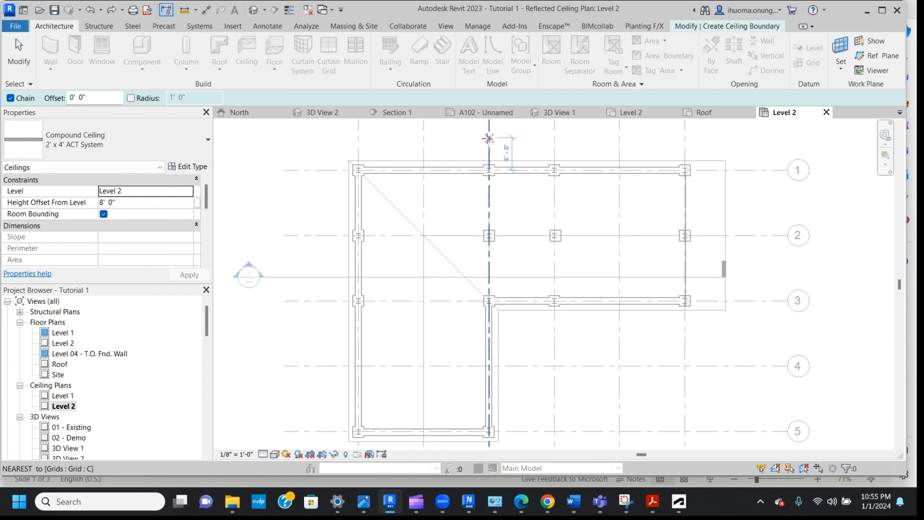
click(91, 11)
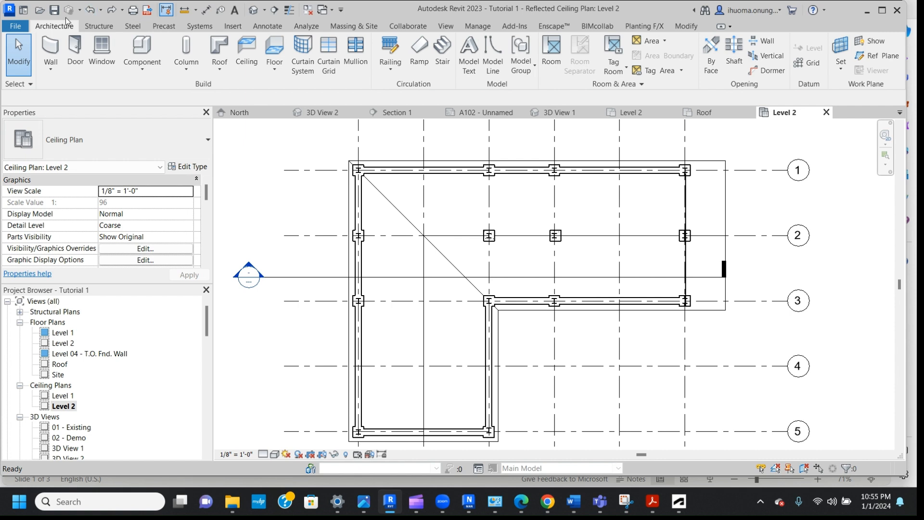
- Place an automatic 2' x 4' ACT System ceiling inside the L-shaped walls and switch the ceiling type to 2' x 2' ACT System
click(247, 55)
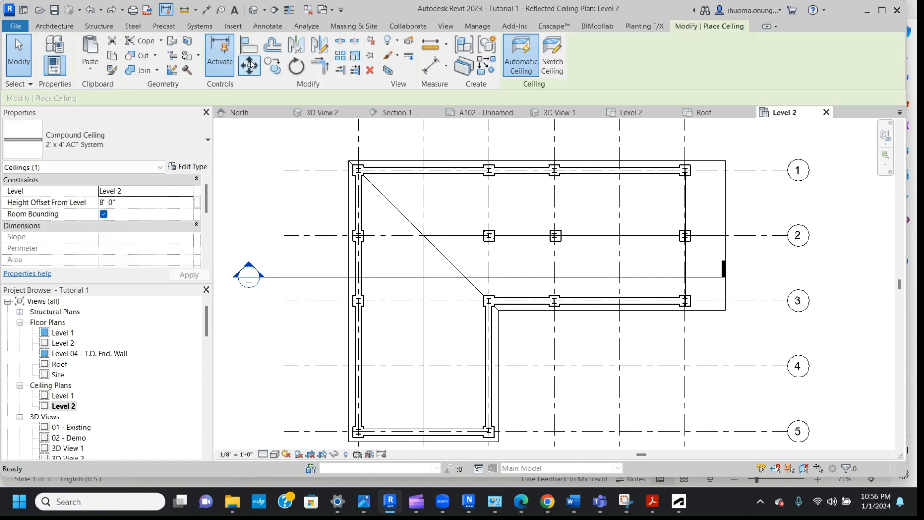
click(482, 195)
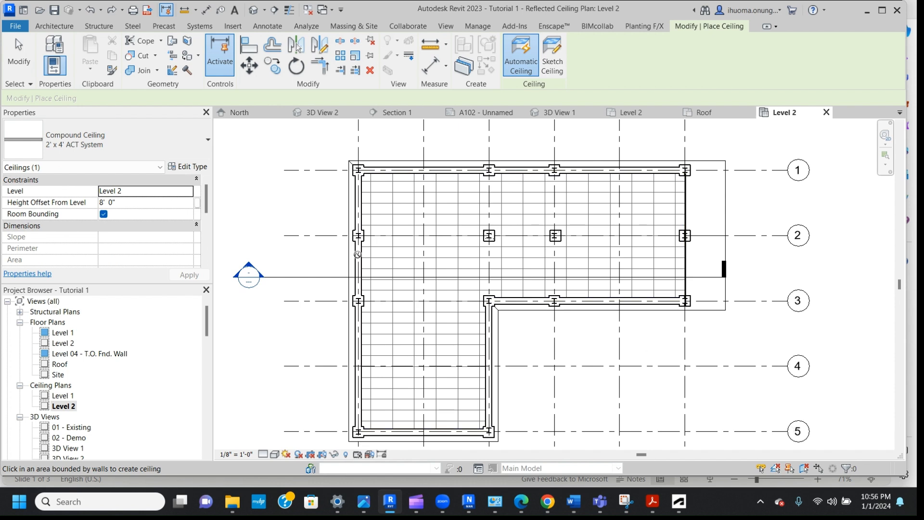
click(207, 145)
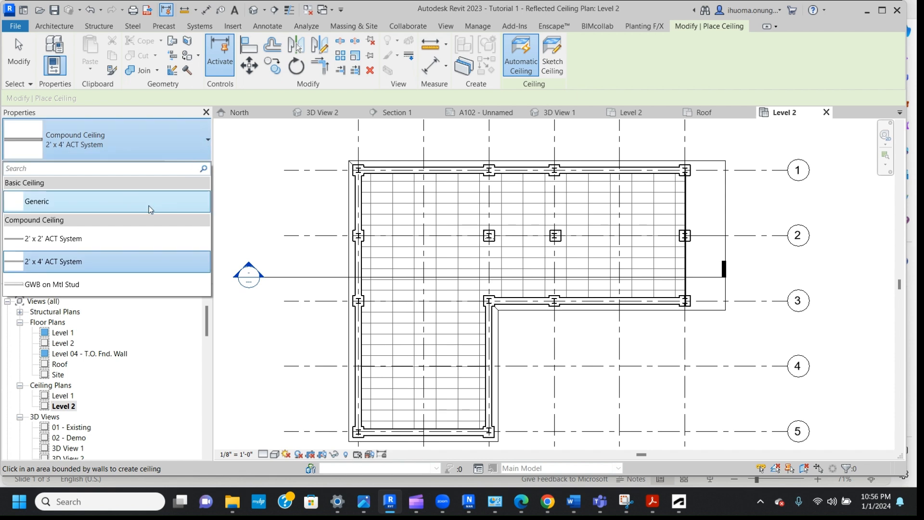
click(120, 238)
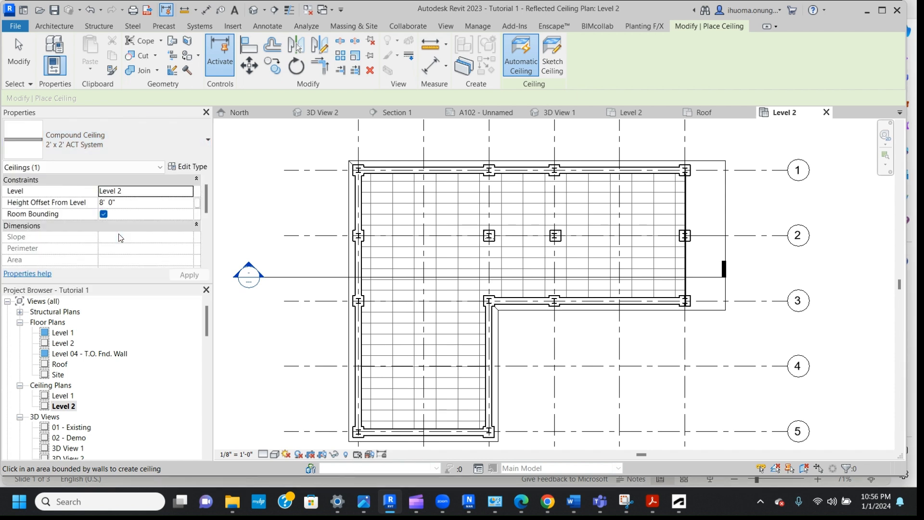
- Try to duplicate the ceiling type as 2' x 2' ACT System 2
click(189, 167)
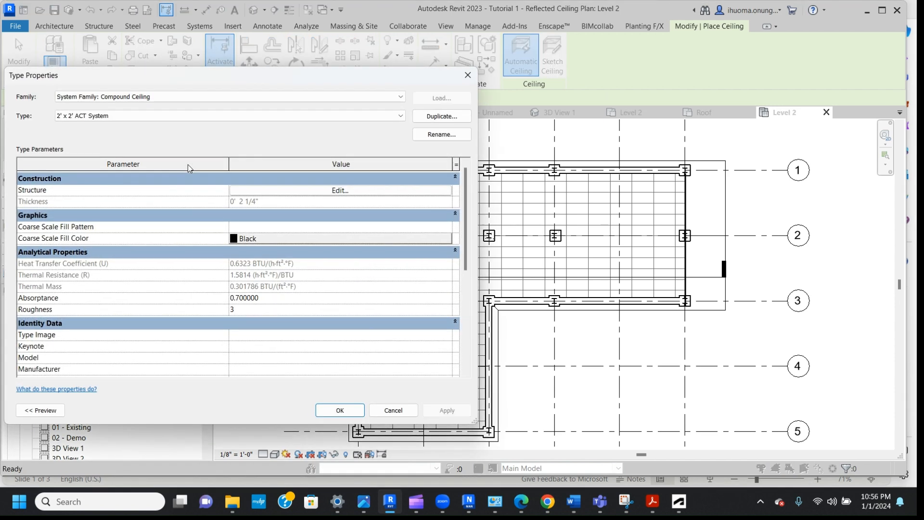
click(448, 118)
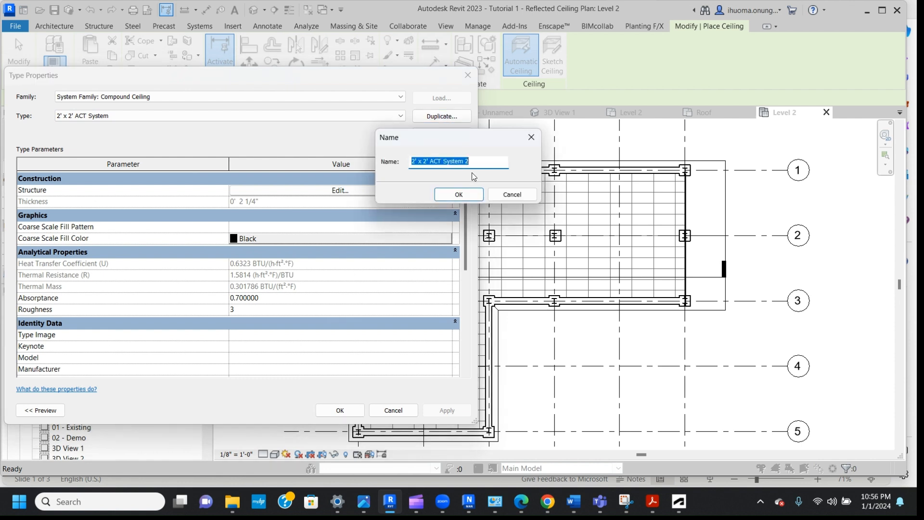
click(463, 196)
click(468, 75)
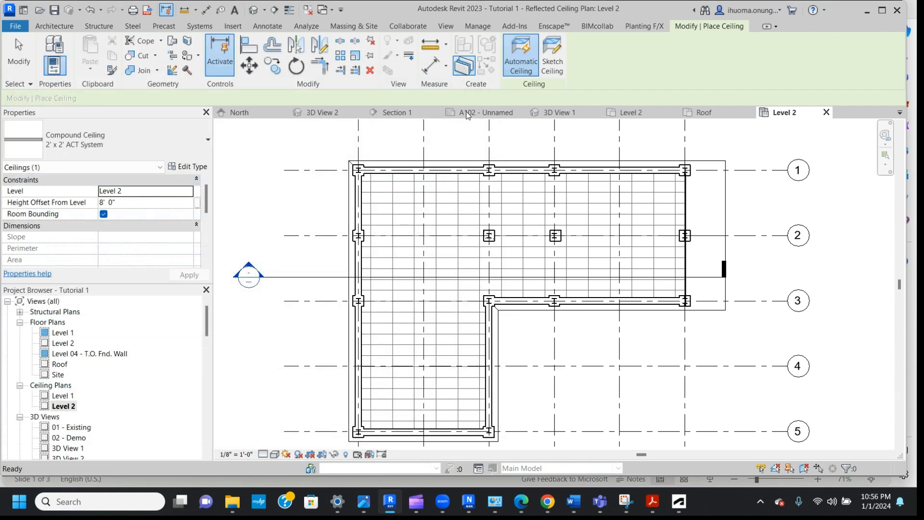
- Place an automatic 2' x 2' ACT System ceiling over the same L-shaped area and switch the ceiling type to GWB on Mtl Stud
click(446, 208)
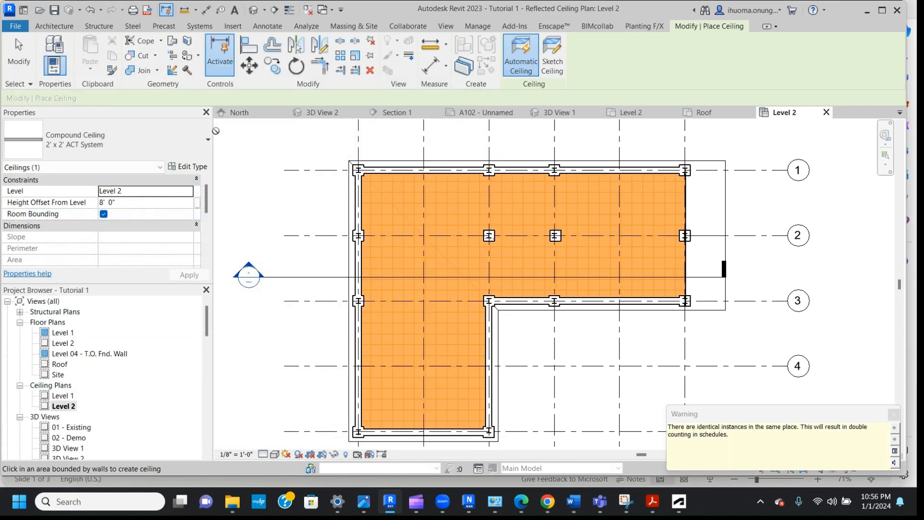
click(206, 144)
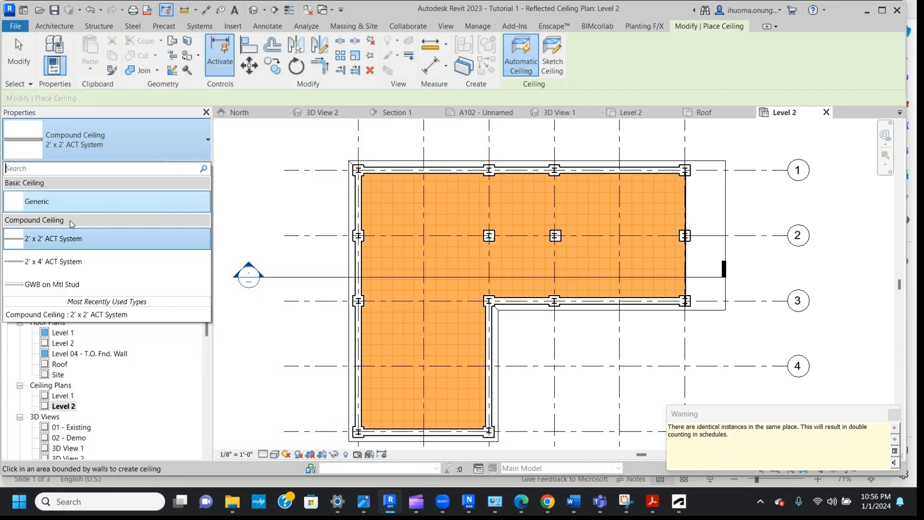
click(83, 285)
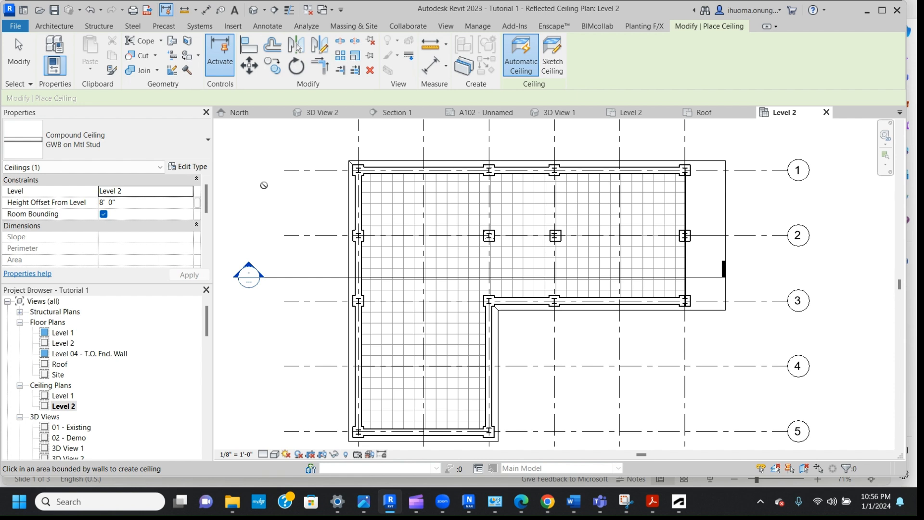
key(Escape)
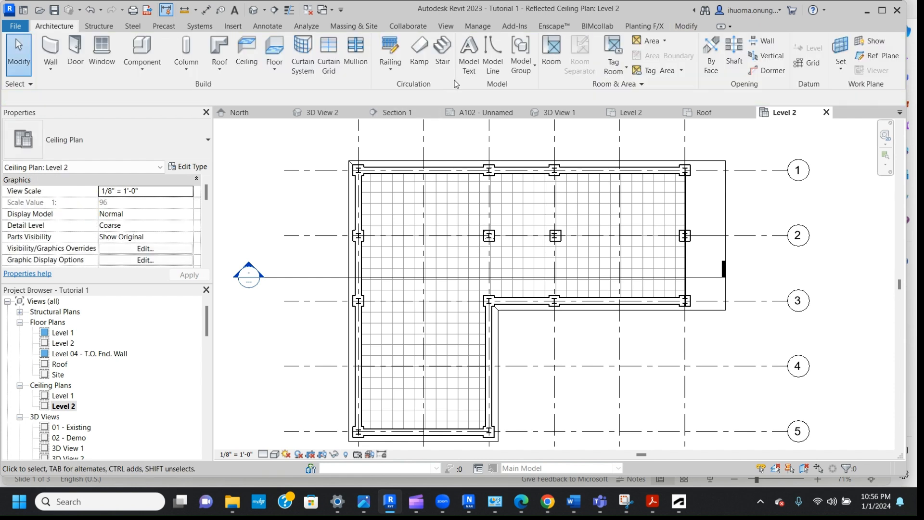
- Return to the default 3D view of the building
click(439, 27)
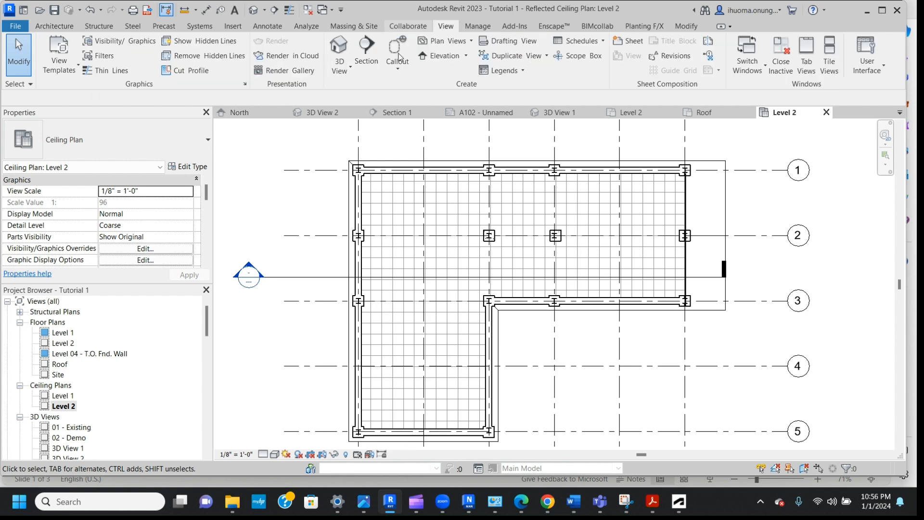
click(350, 71)
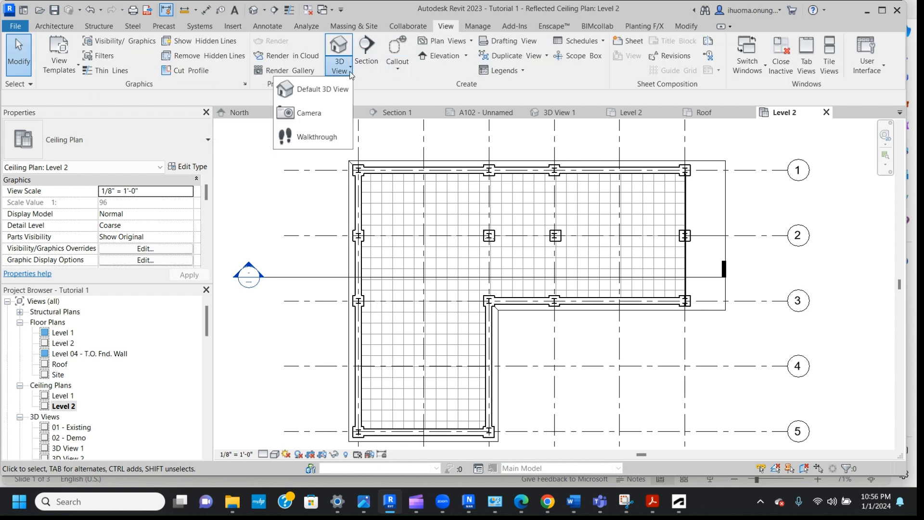
click(340, 90)
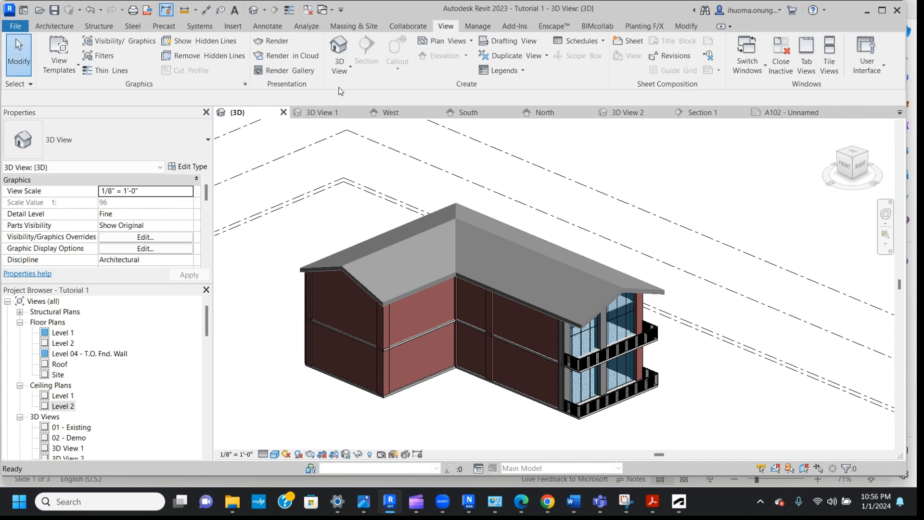